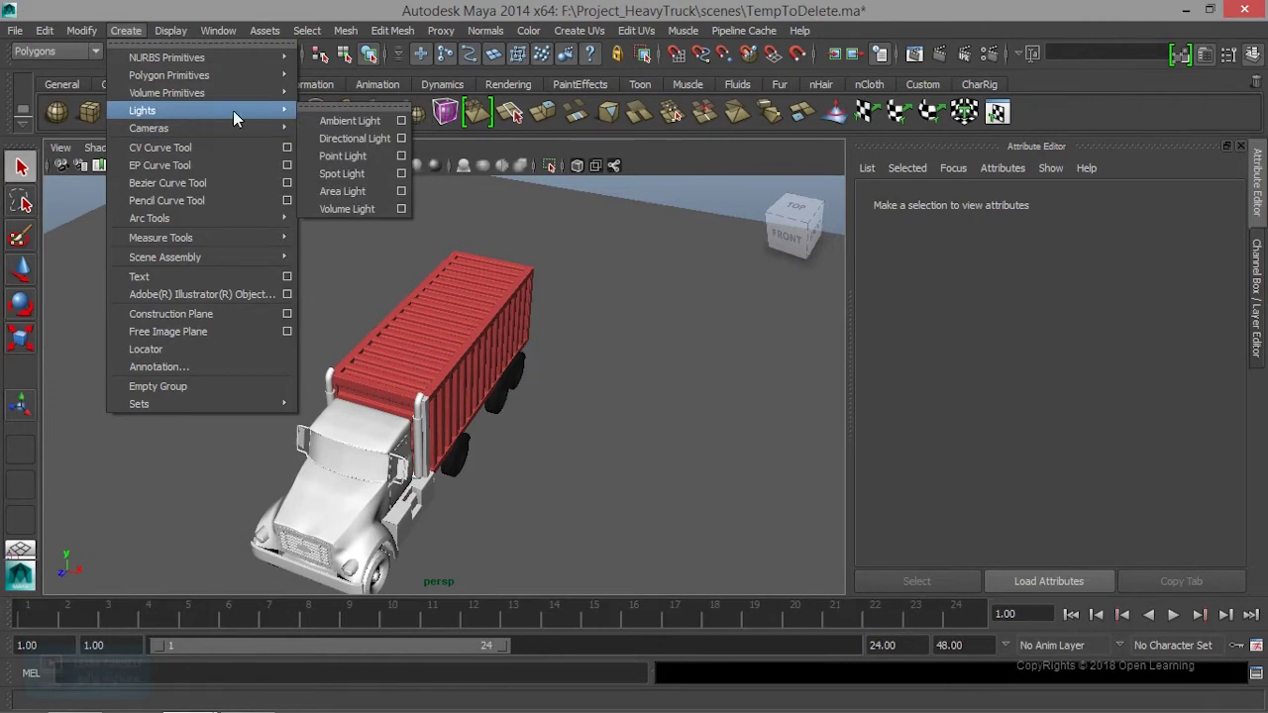
Add an area light, scale it up to 56.53 and raise it to 95.743 in Y above the truck.
click(337, 186)
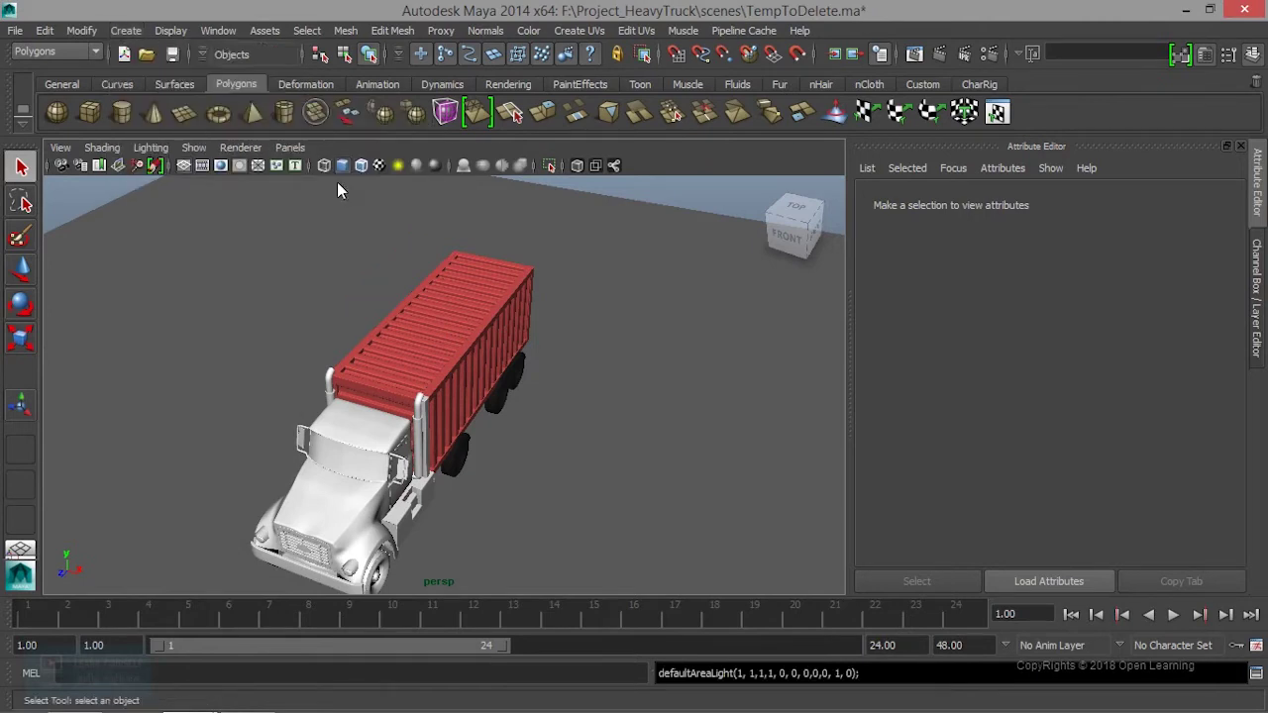
key(r)
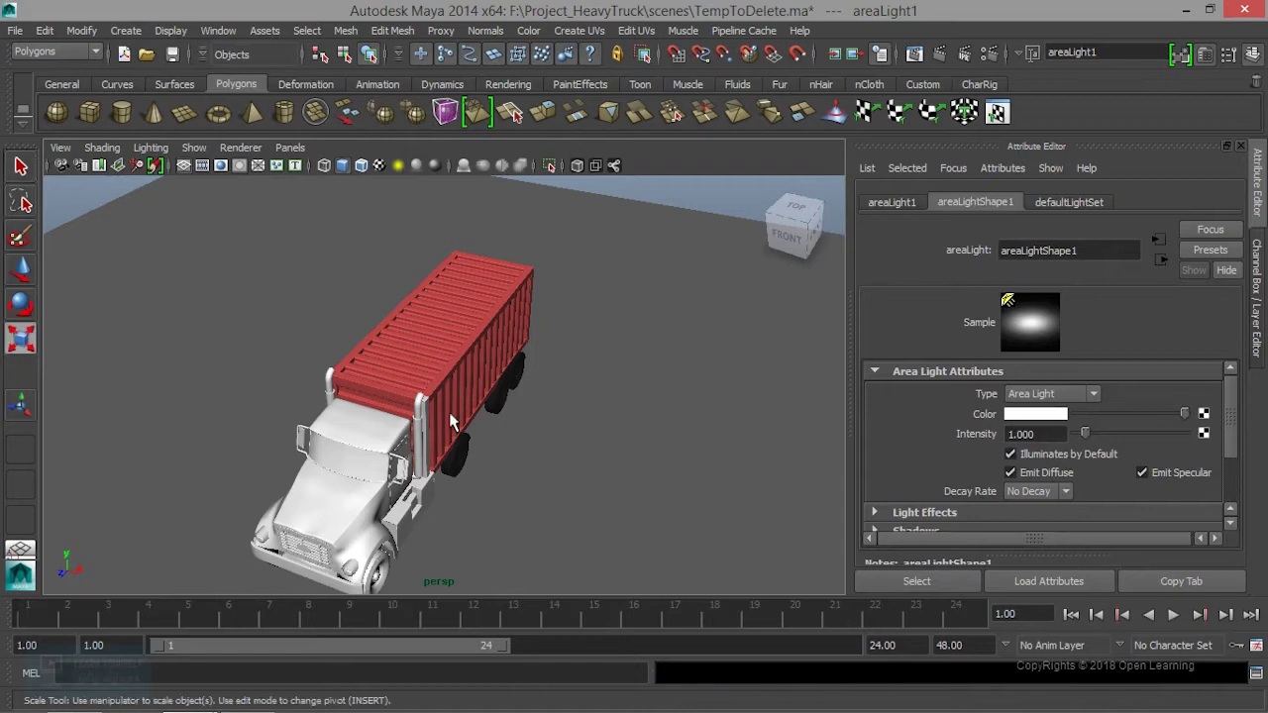
mouse_move(409, 426)
mouse_down()
mouse_move(518, 439)
mouse_move(442, 416)
mouse_up()
scroll(516, 432, down, 3)
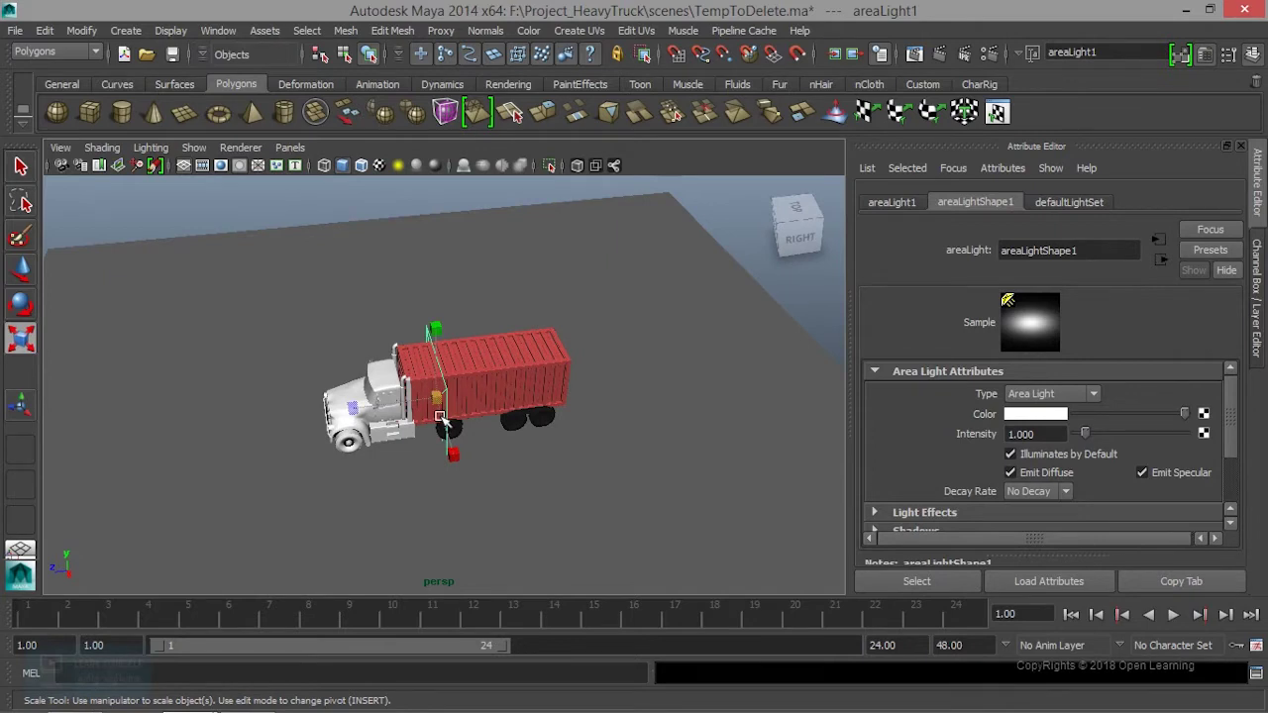
key(w)
mouse_move(443, 416)
mouse_down()
mouse_move(439, 260)
mouse_move(376, 247)
mouse_up()
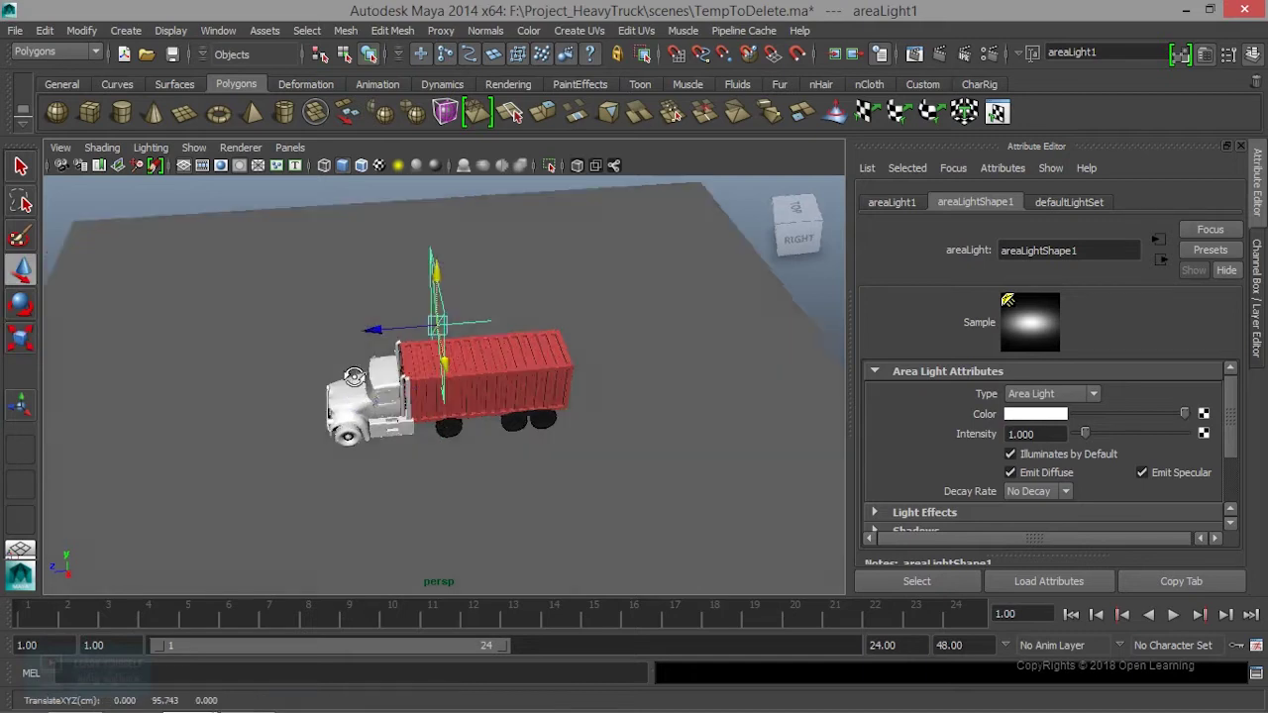
Look through the area light, aim it to cover container, cab and wheels, then return to persp.
click(295, 147)
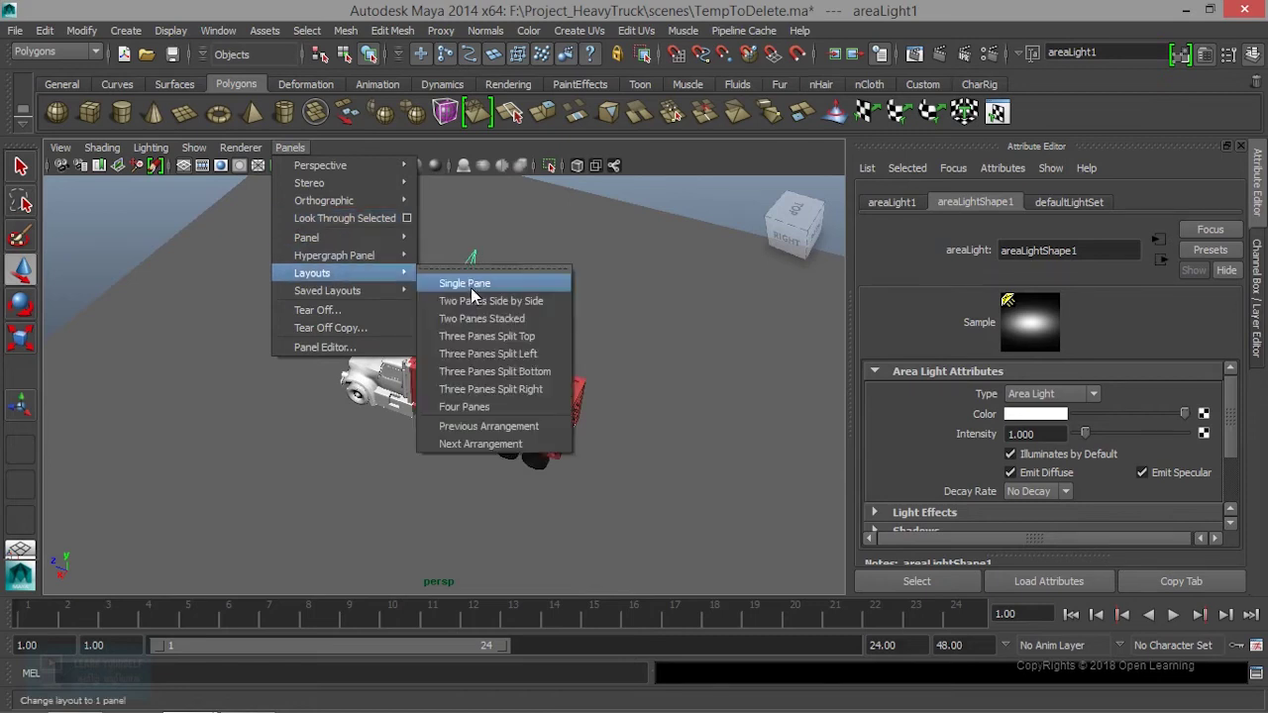
click(348, 218)
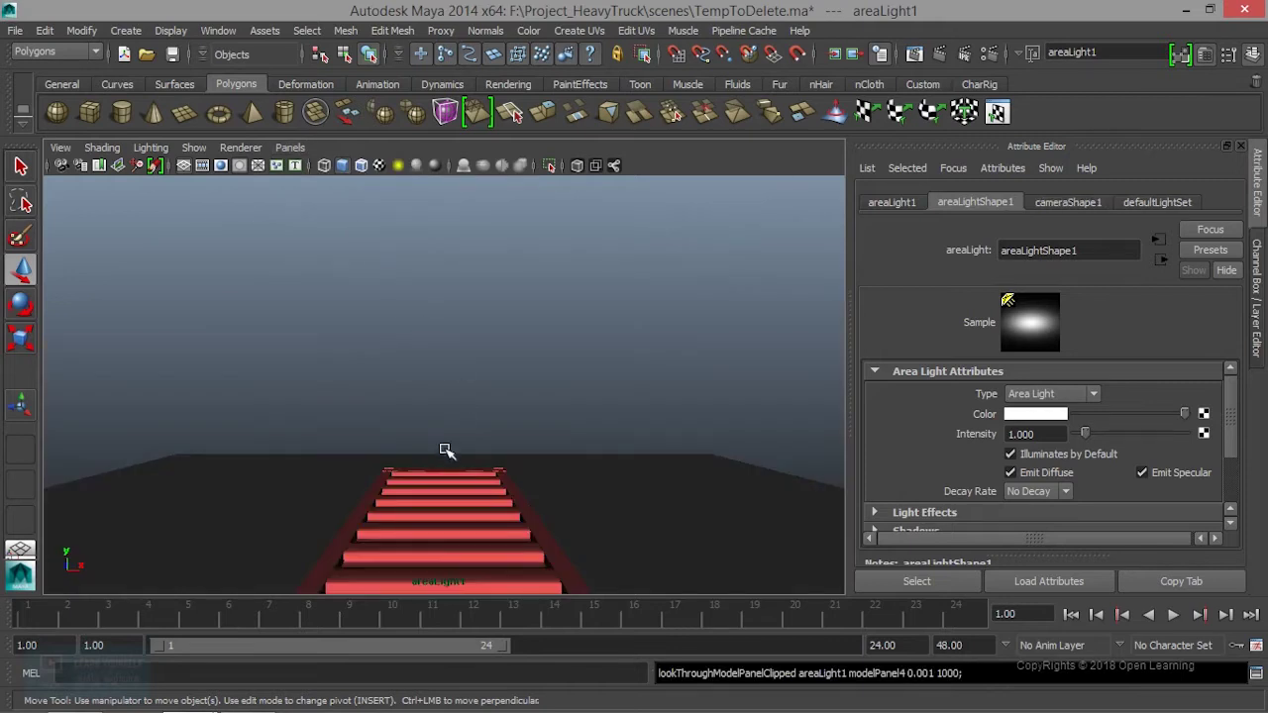
alt+drag(452, 462, 396, 512)
alt+middle_drag(396, 512, 373, 480)
mouse_move(373, 479)
alt+right_down()
mouse_move(482, 453)
mouse_move(175, 452)
mouse_move(430, 486)
mouse_move(434, 314)
mouse_move(445, 425)
alt+right_up()
mouse_move(445, 425)
alt+middle_down()
mouse_move(476, 481)
mouse_move(465, 391)
mouse_move(447, 396)
alt+middle_up()
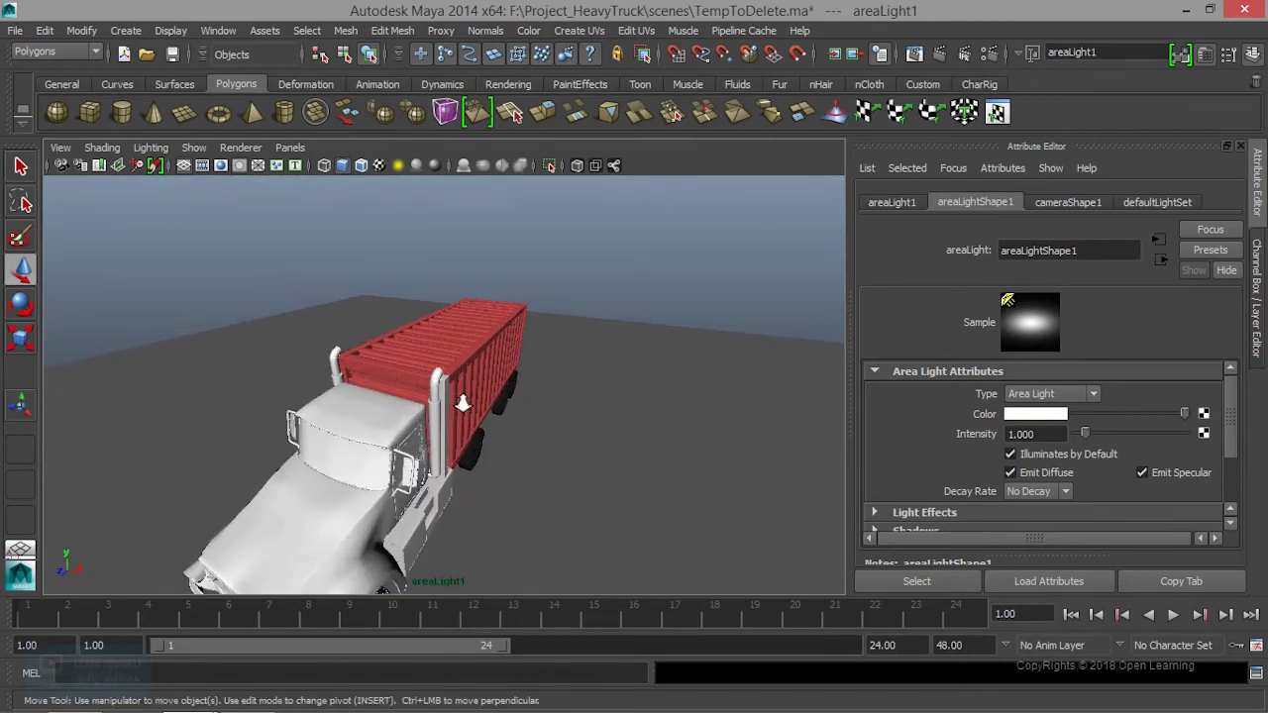
alt+right_drag(447, 396, 447, 426)
mouse_move(448, 426)
alt+mouse_down()
mouse_move(436, 408)
mouse_move(441, 439)
mouse_move(416, 426)
alt+mouse_up()
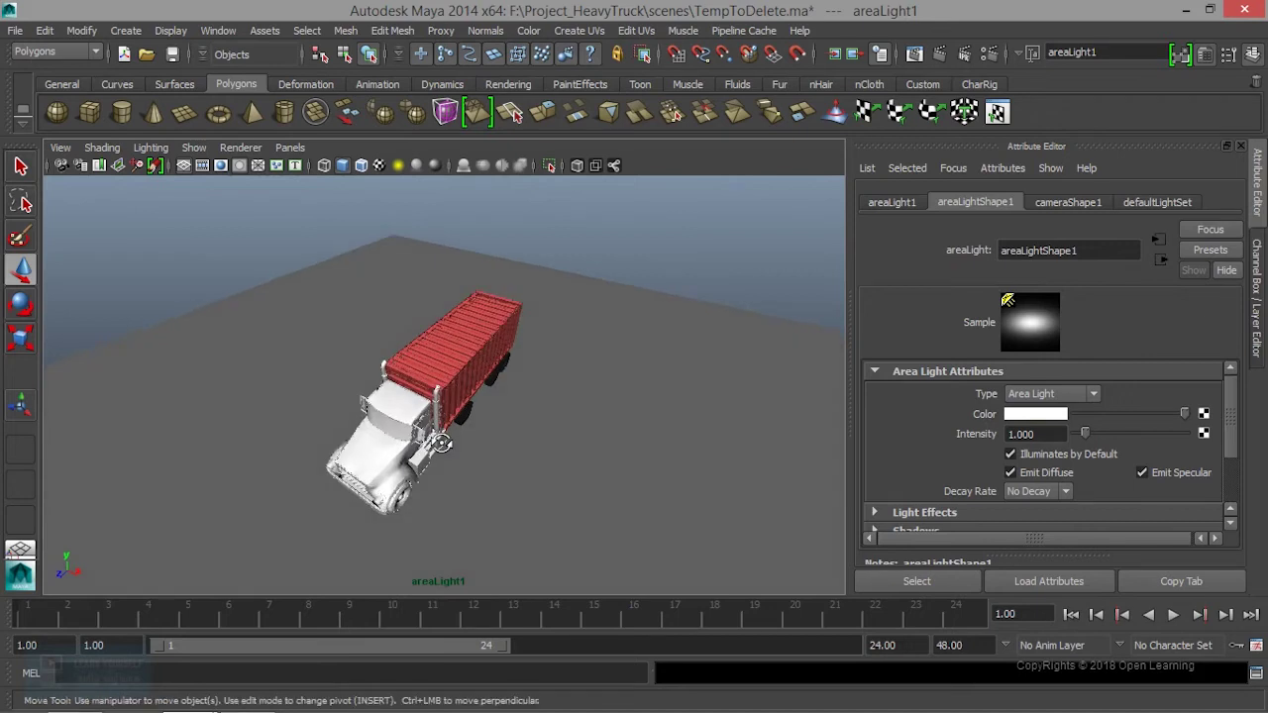
click(290, 147)
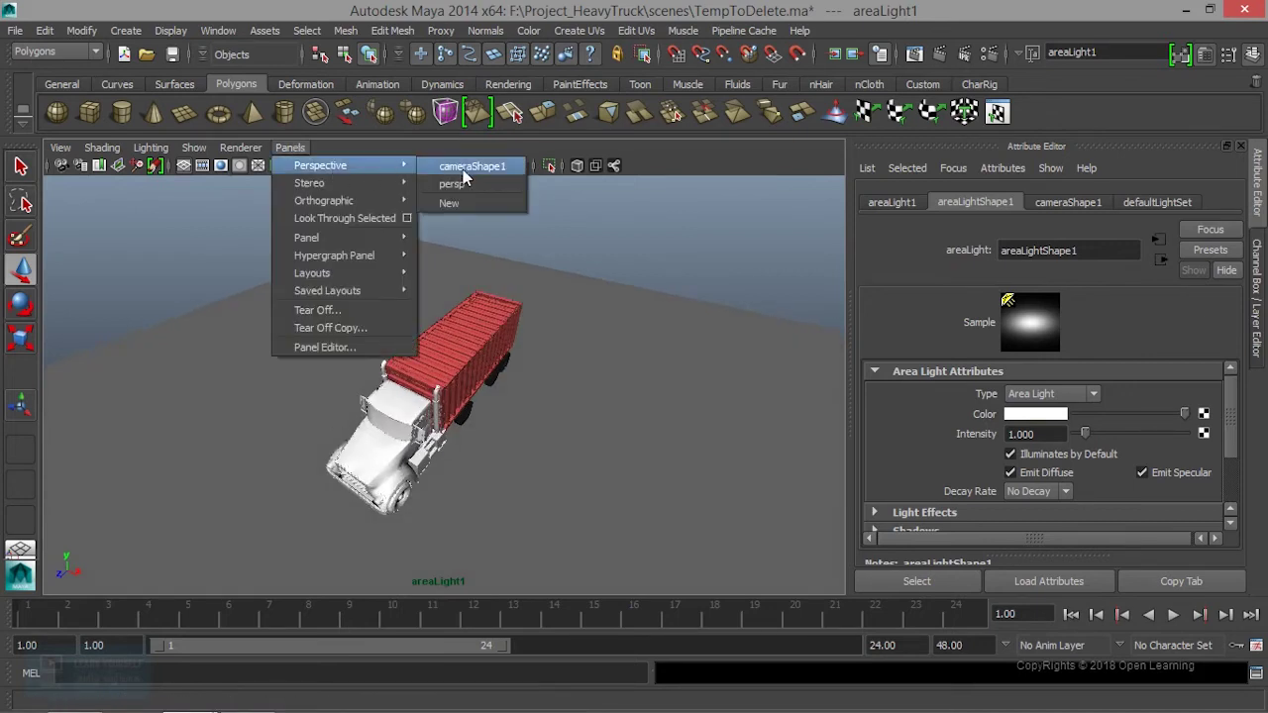
click(463, 184)
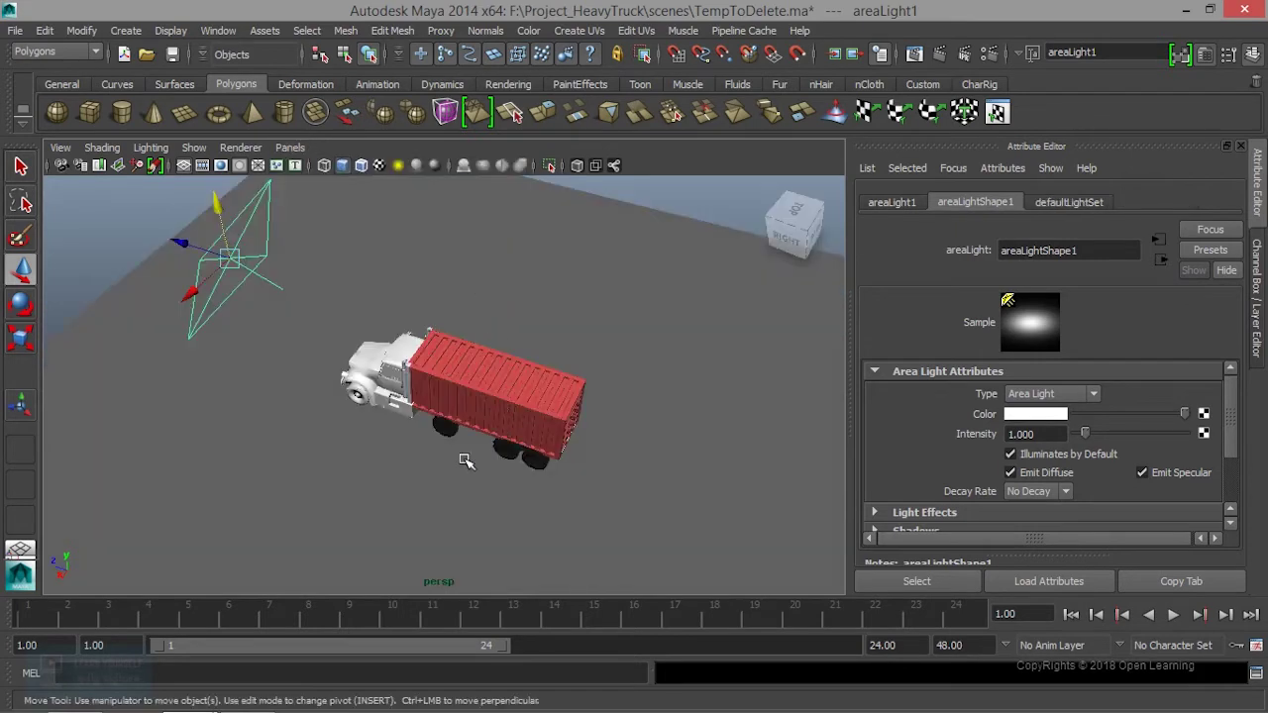
Frame and orbit in close on the truck and area light, then deselect the light.
mouse_move(317, 416)
alt+mouse_down()
mouse_move(241, 425)
mouse_move(266, 447)
mouse_move(518, 467)
mouse_move(609, 392)
alt+mouse_up()
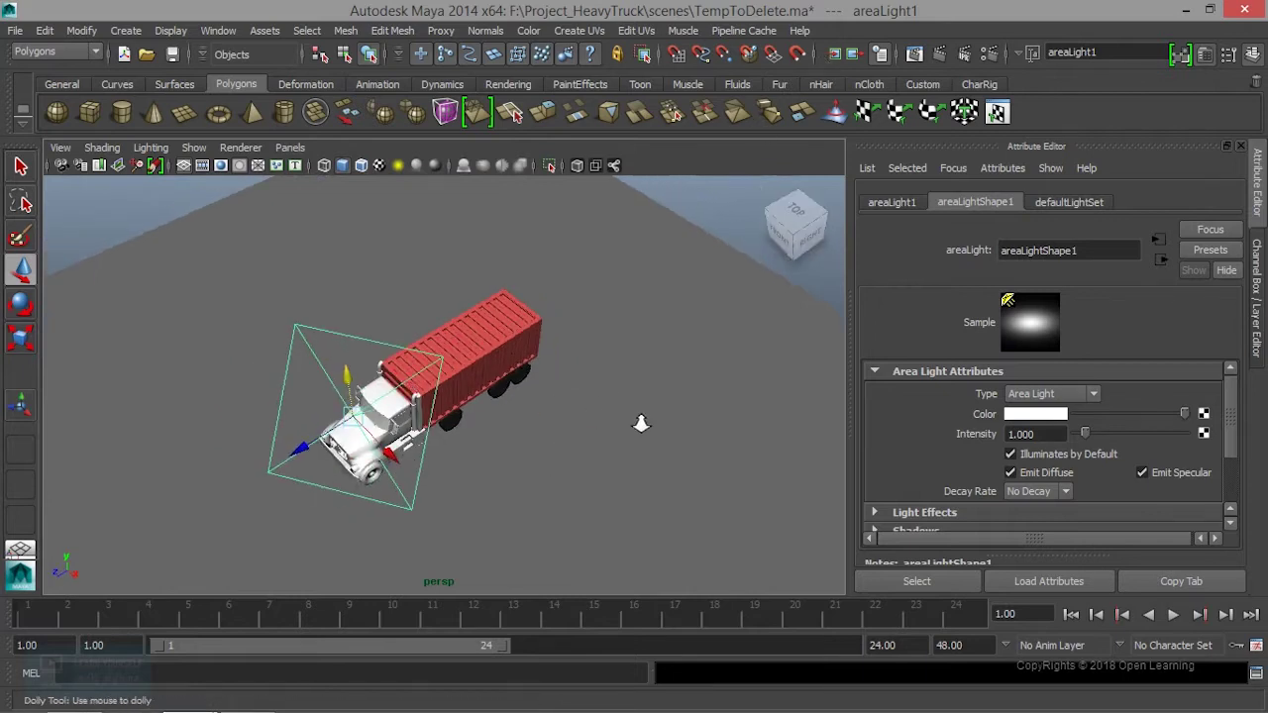
key(f)
mouse_move(473, 368)
alt+mouse_down()
mouse_move(491, 364)
mouse_move(486, 396)
mouse_move(473, 326)
mouse_move(425, 362)
mouse_move(342, 353)
mouse_move(381, 391)
alt+mouse_up()
alt+right_drag(381, 392, 573, 511)
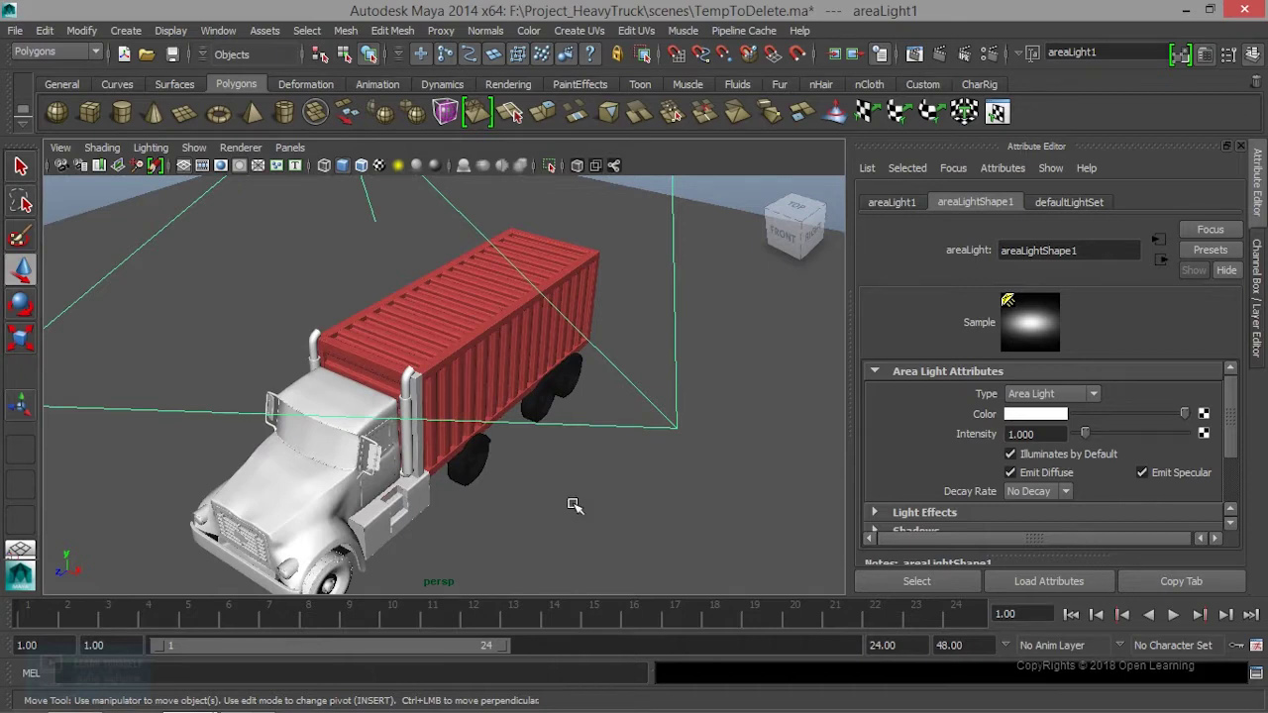
click(634, 489)
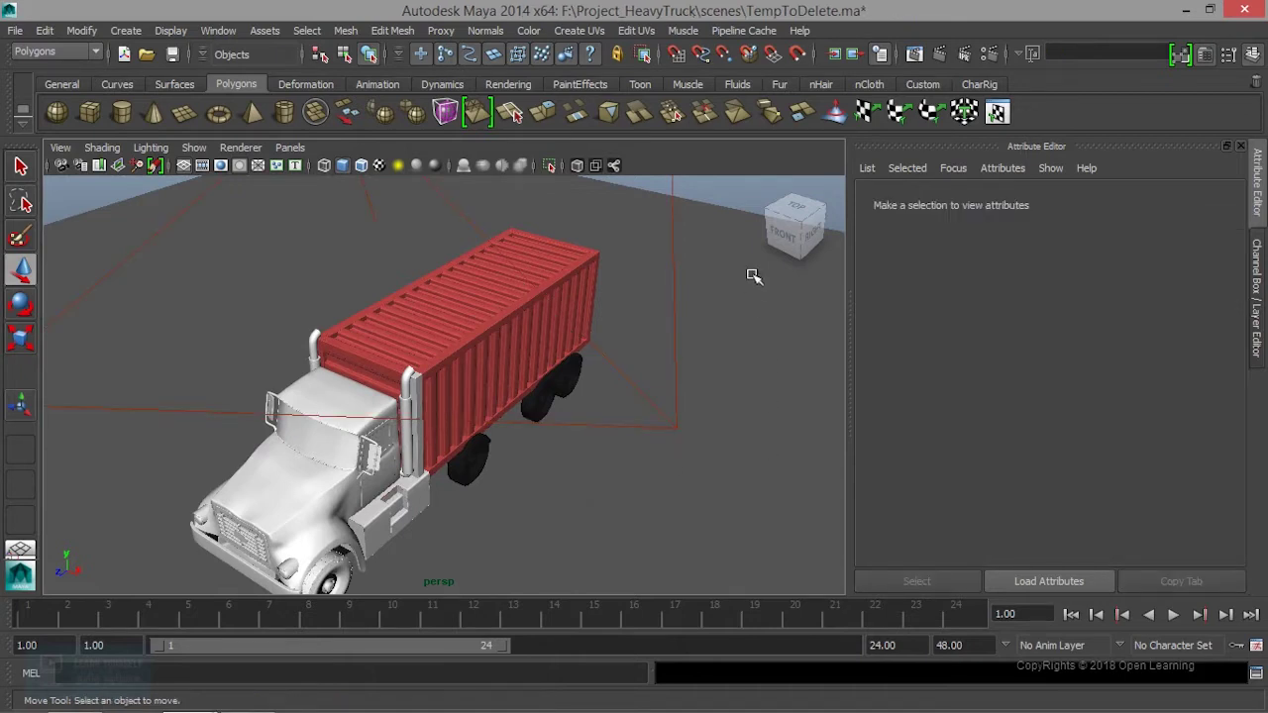
key(ctrl+a)
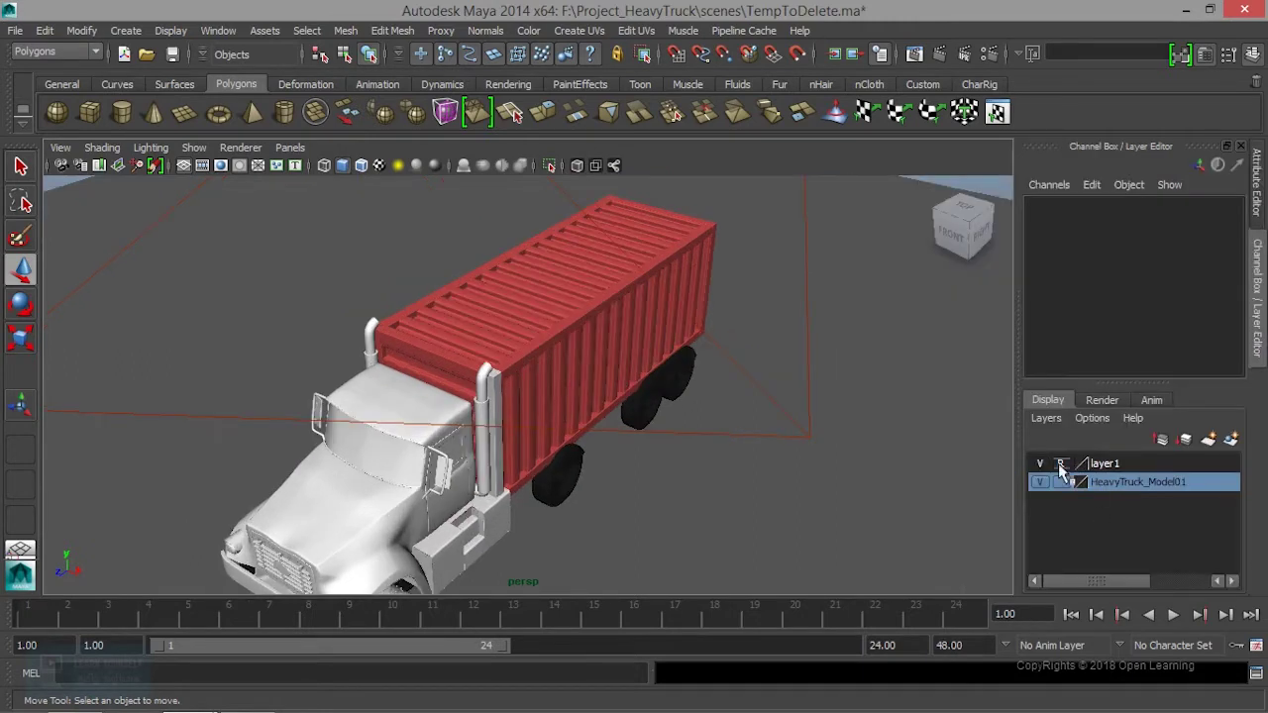
Scale pPlane3 to 4000 on X, Y and Z; set HeavyTruck_Model01 and layer1 to reference.
click(813, 482)
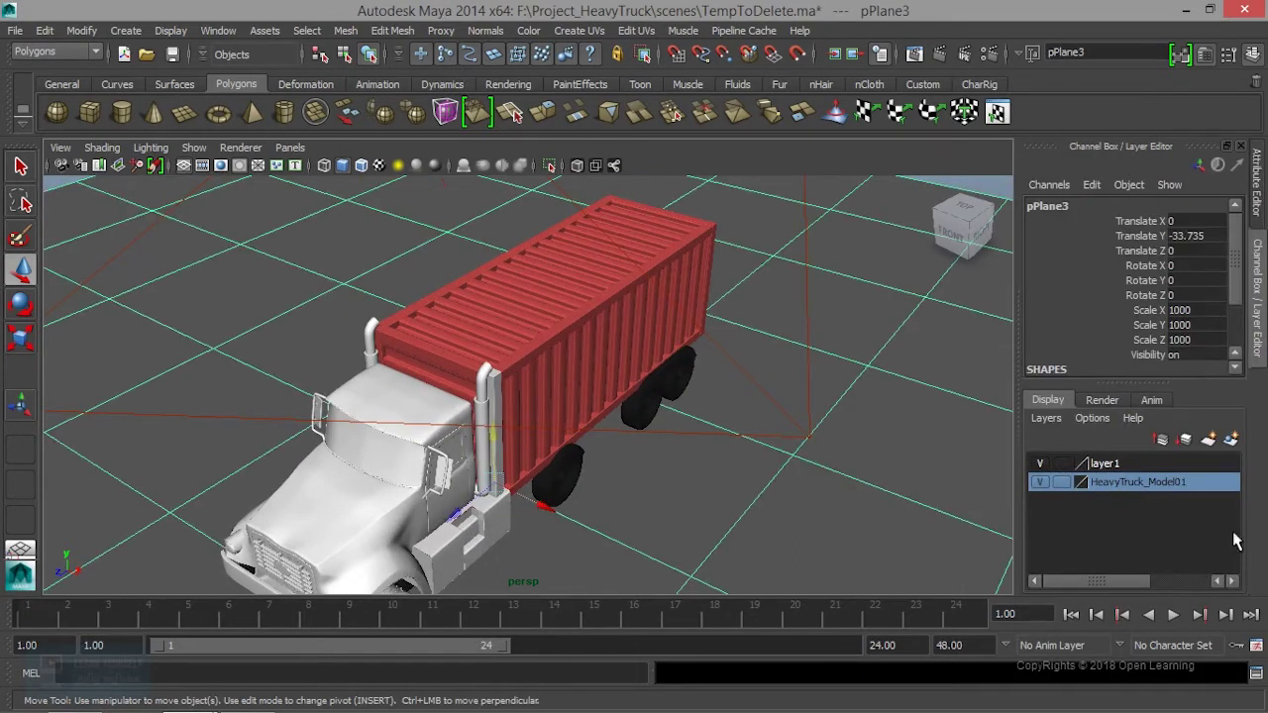
click(1061, 482)
click(1061, 481)
drag(1183, 310, 1187, 345)
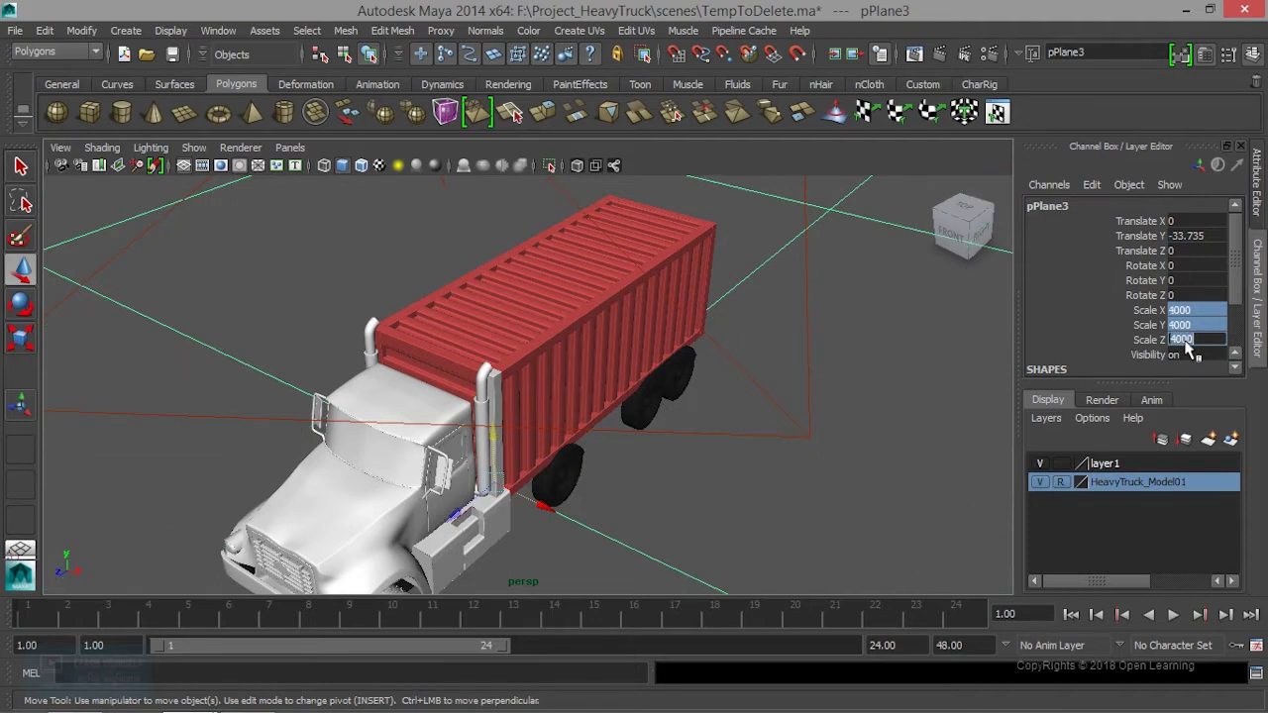
right_drag(814, 462, 877, 327)
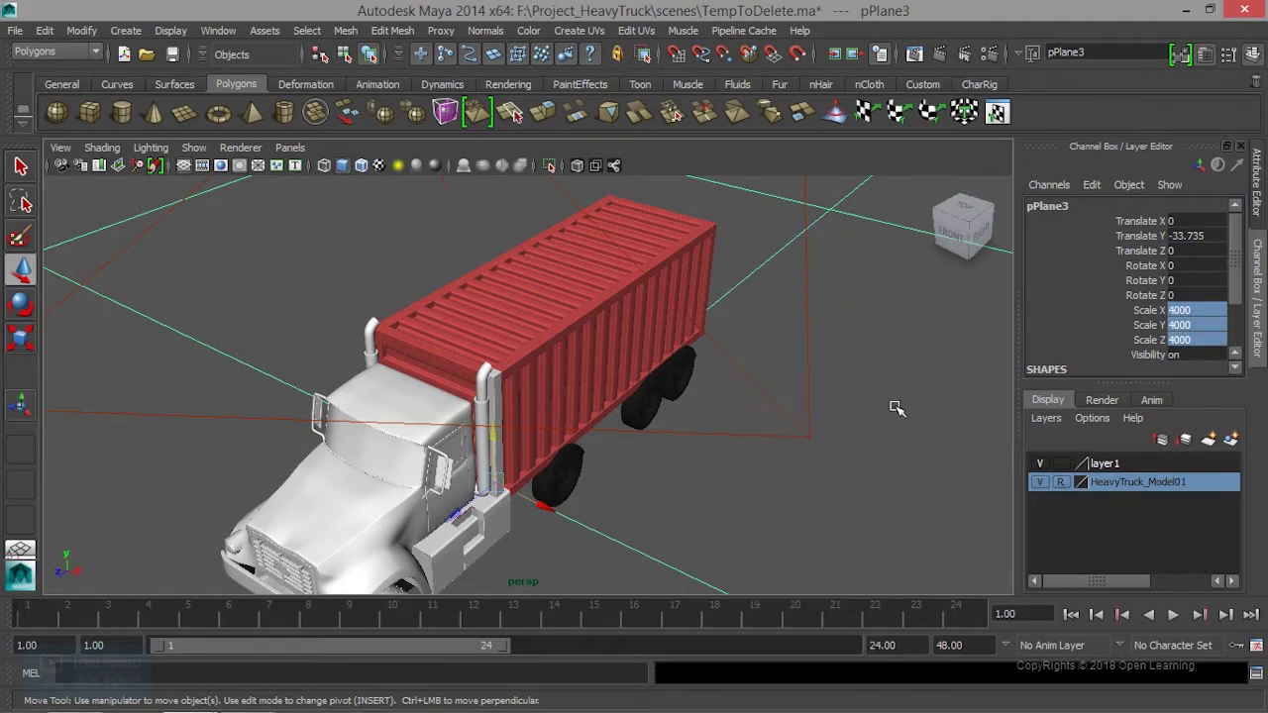
click(1061, 481)
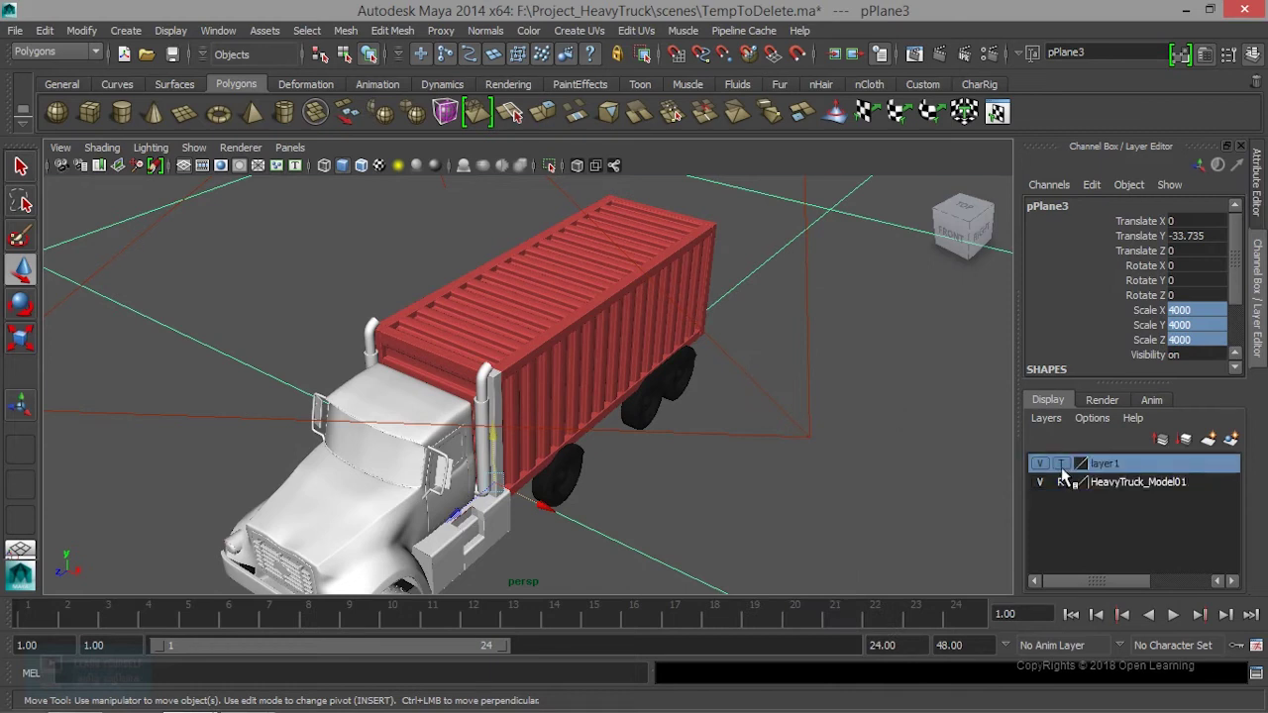
click(1061, 464)
scroll(515, 376, down, 3)
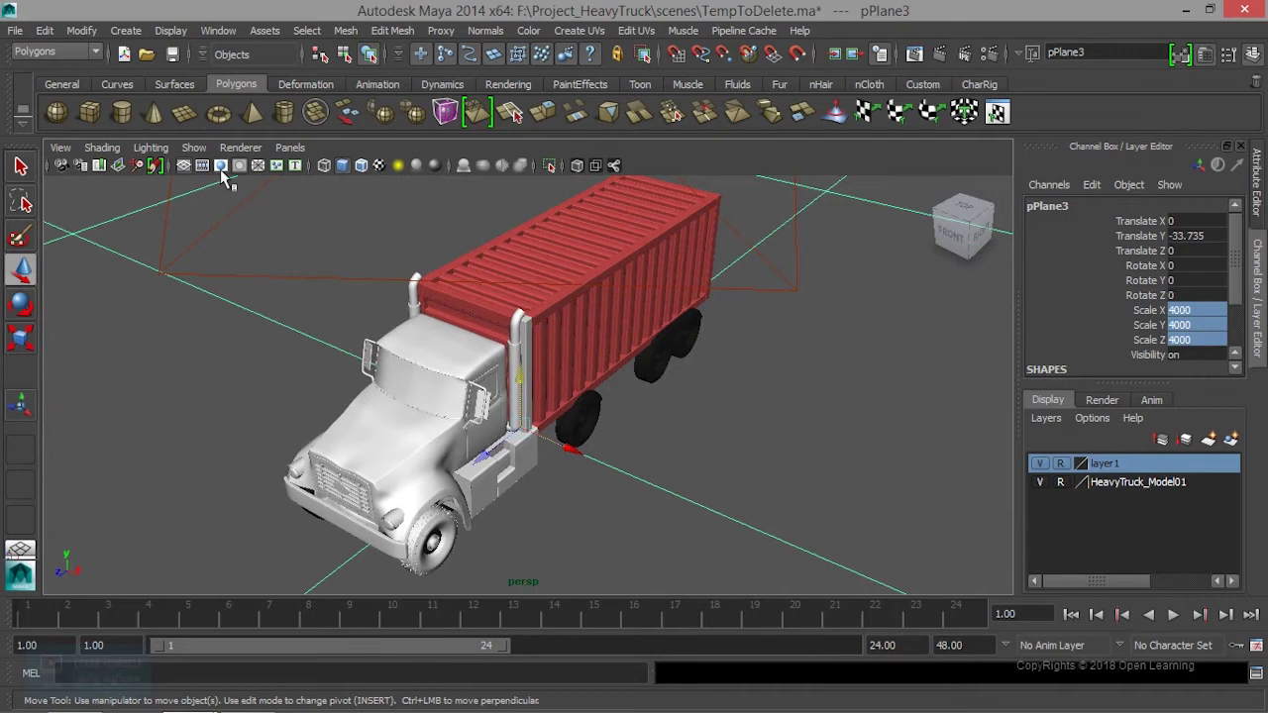
Show the 960 x 540 resolution gate, orbit to a three-quarter view, and save it as bookmark RenderView.
click(219, 165)
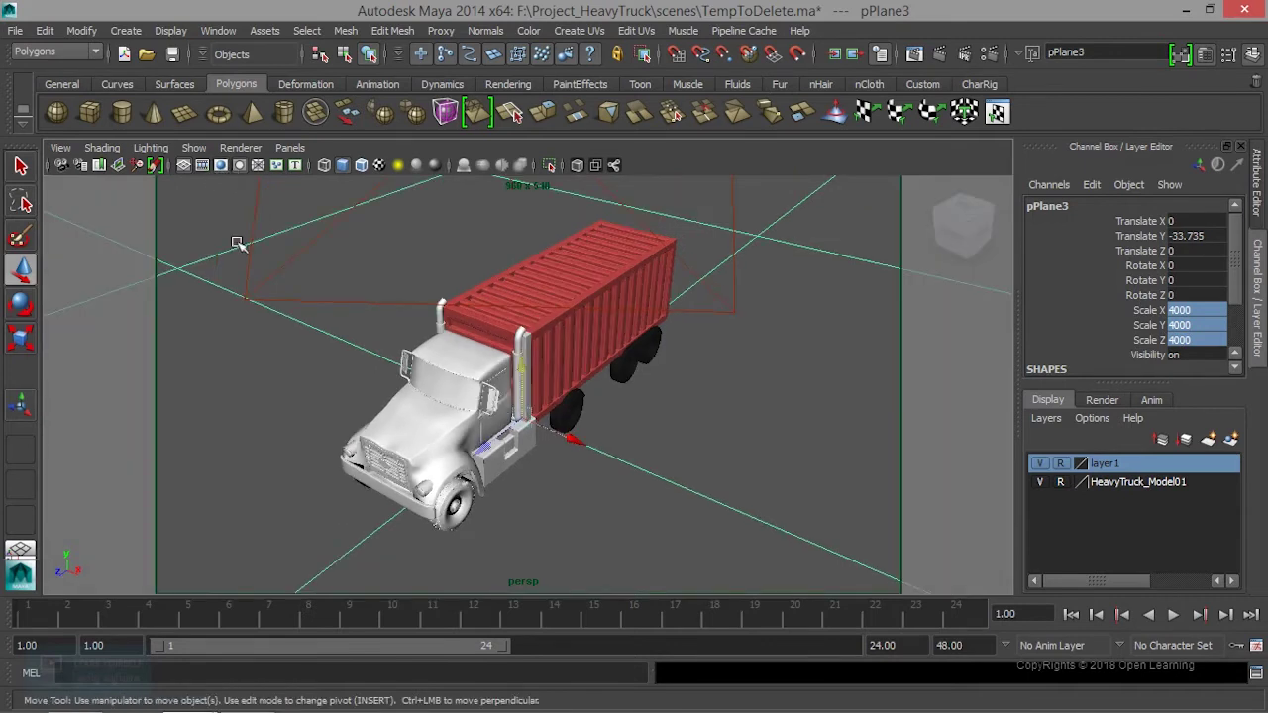
alt+drag(270, 275, 291, 232)
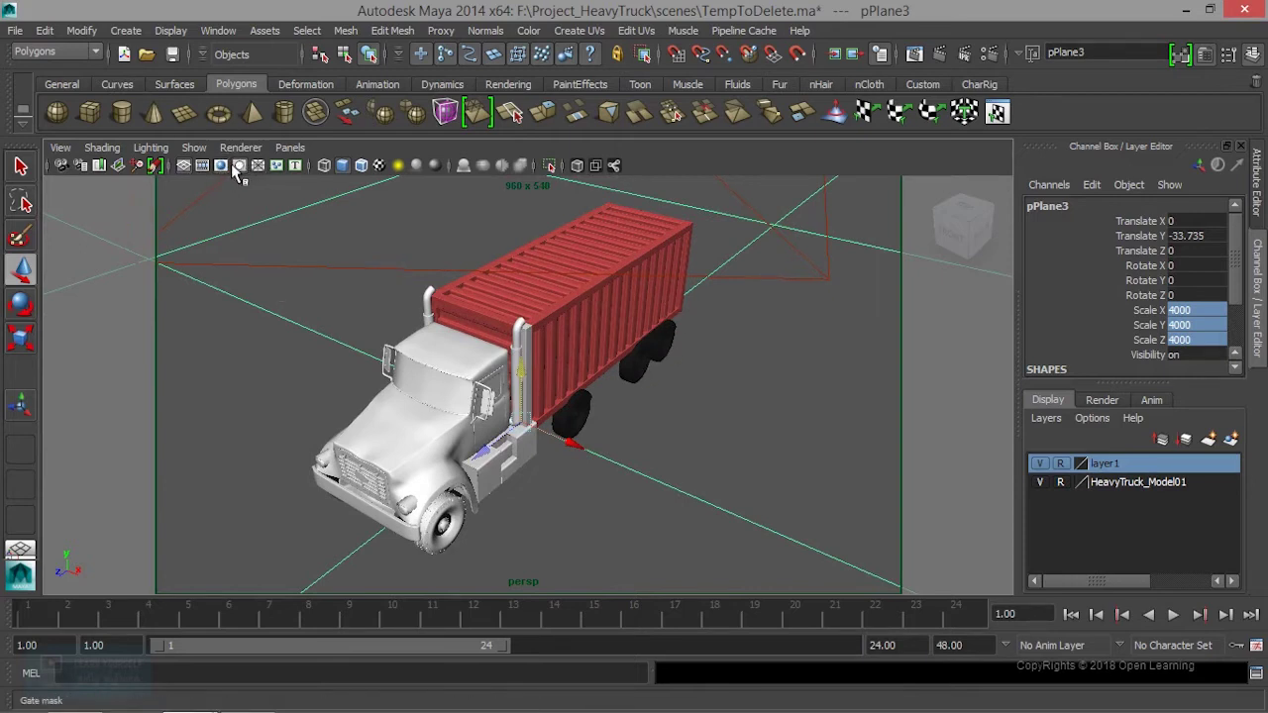
click(60, 147)
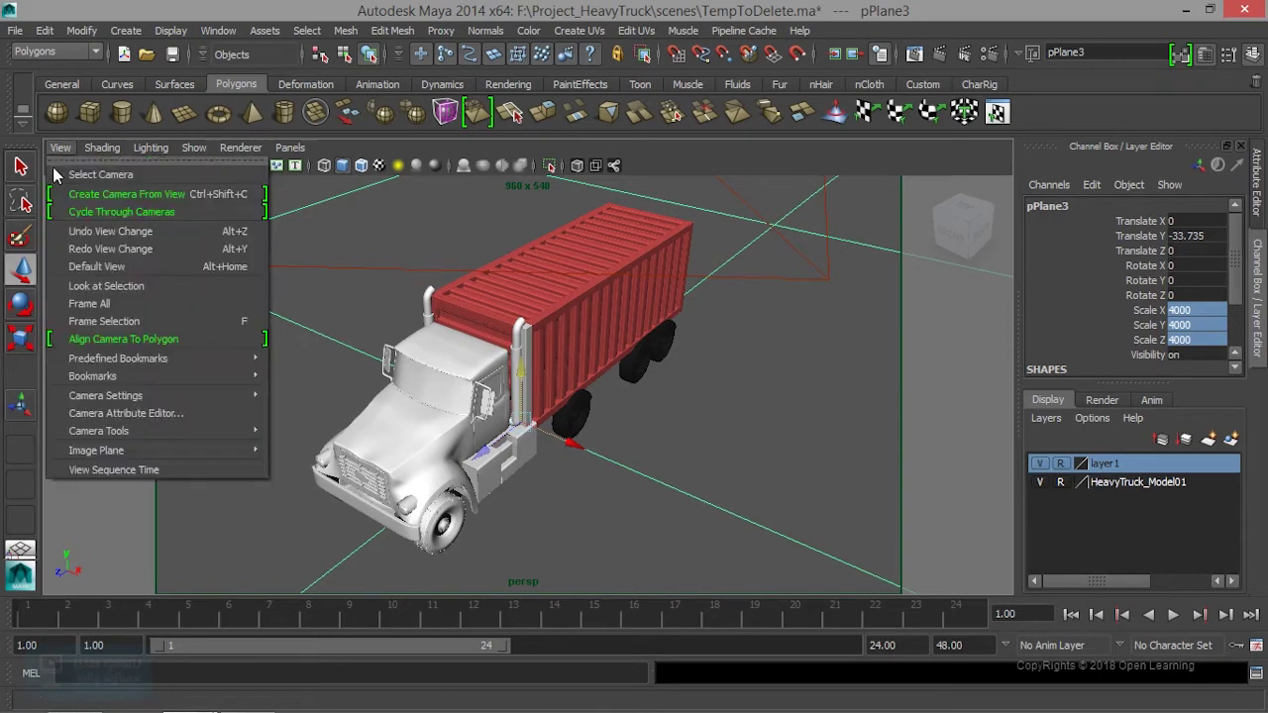
mouse_move(92, 376)
click(329, 378)
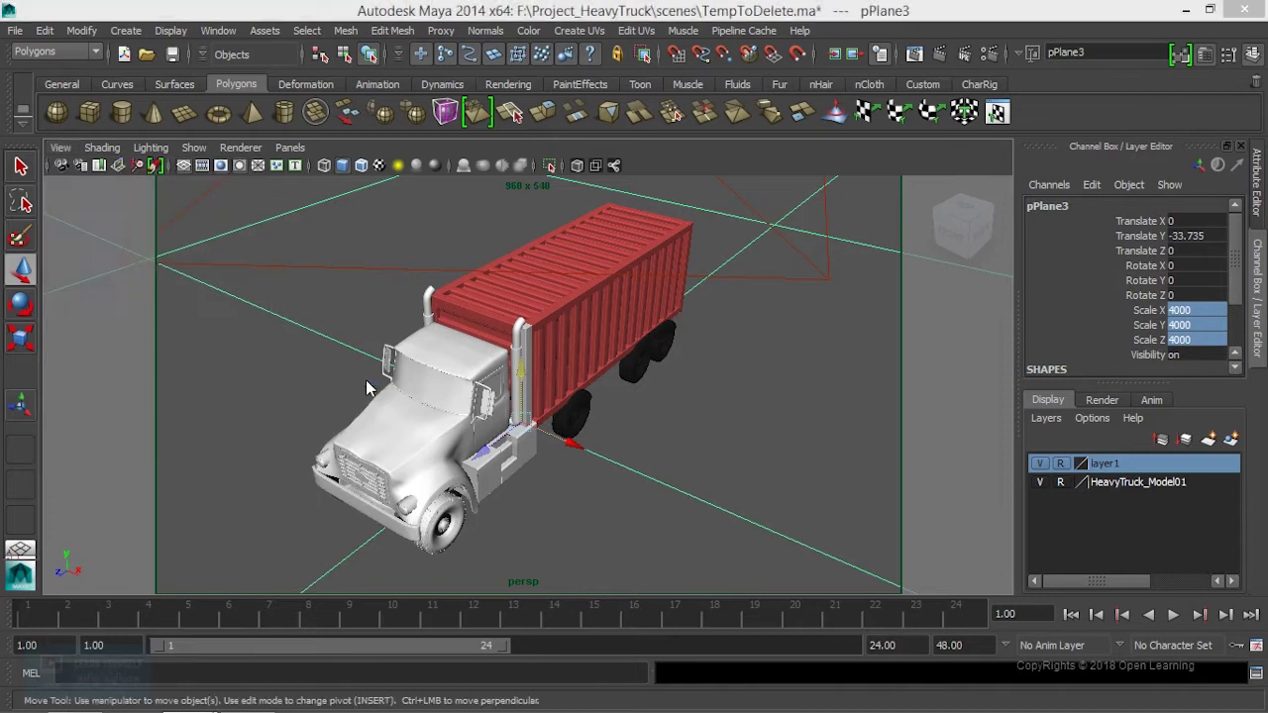
click(707, 477)
text(RenderView)
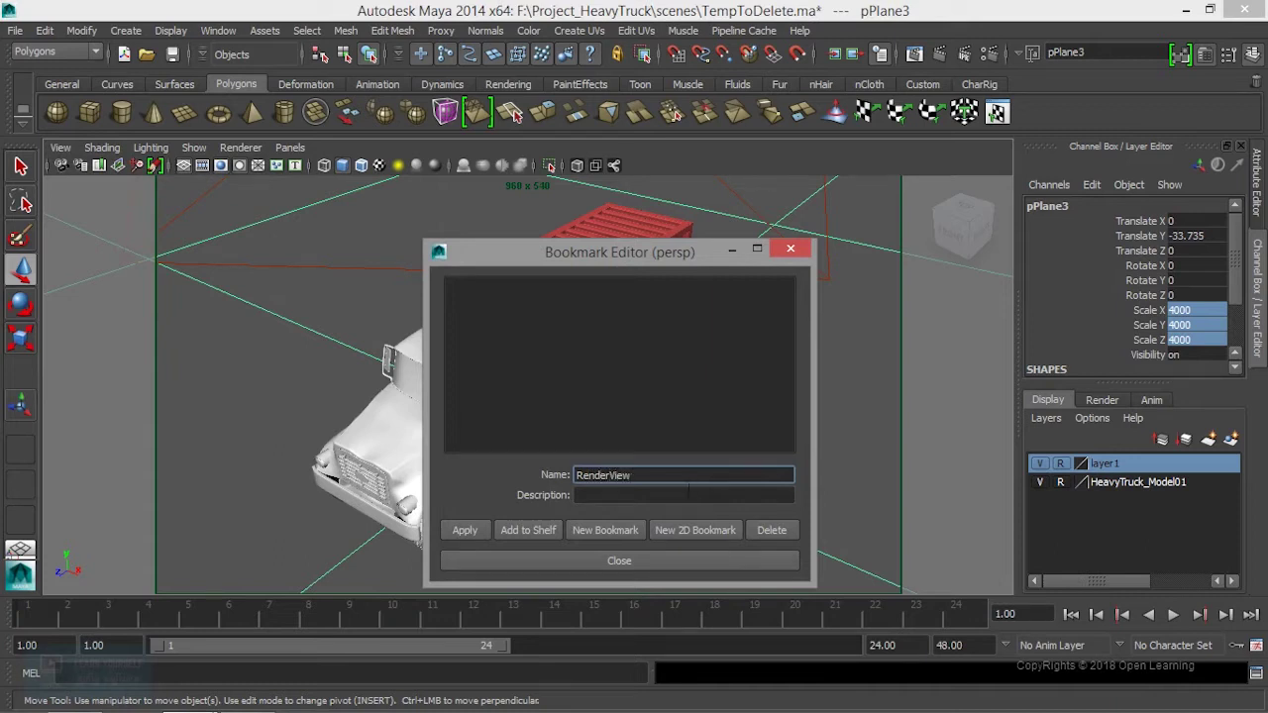
drag(671, 482, 470, 499)
key(ctrl+c)
click(607, 498)
key(ctrl+v)
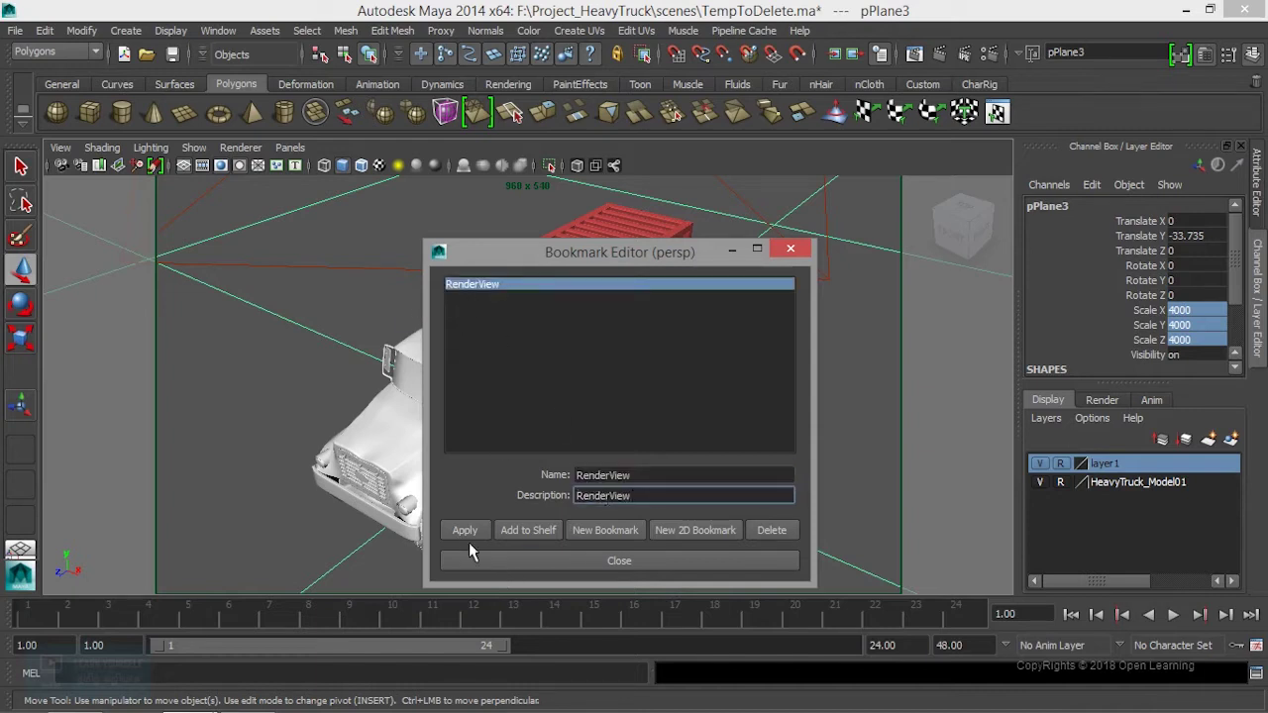
click(536, 561)
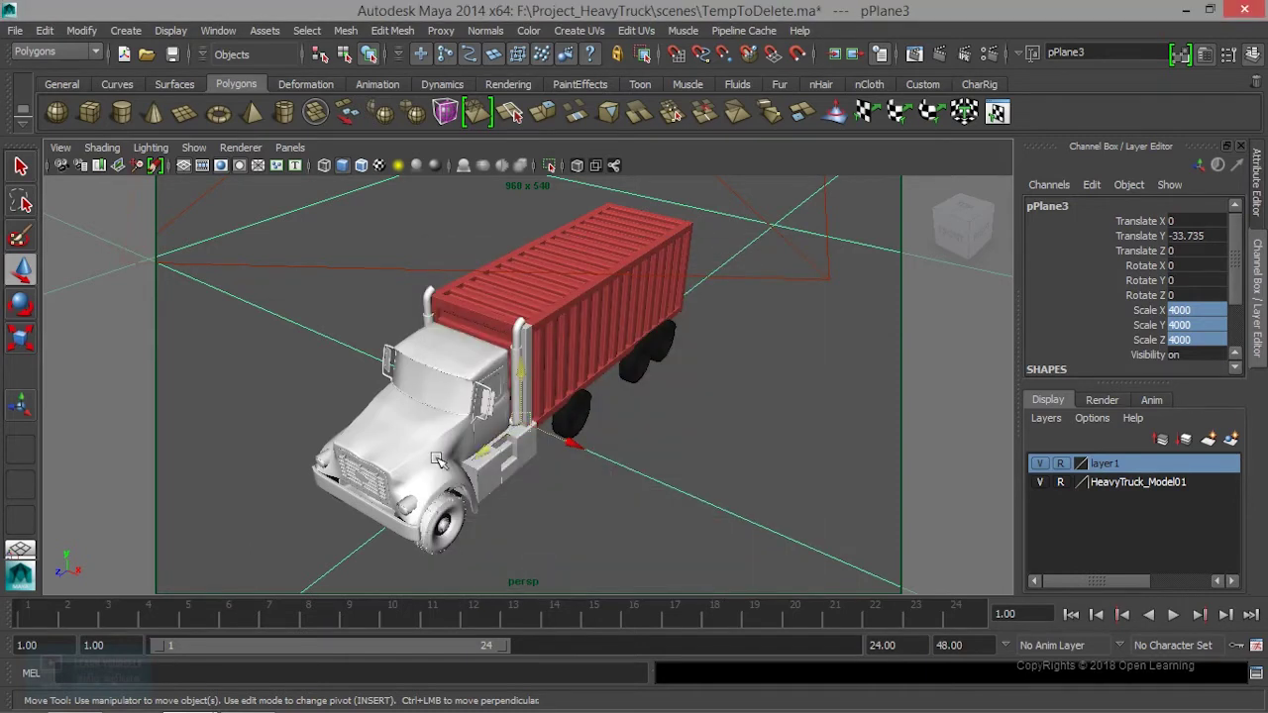
Jump the persp camera back to the RenderView bookmark and deselect the ground plane.
click(60, 148)
mouse_move(92, 376)
click(318, 378)
click(290, 148)
click(237, 243)
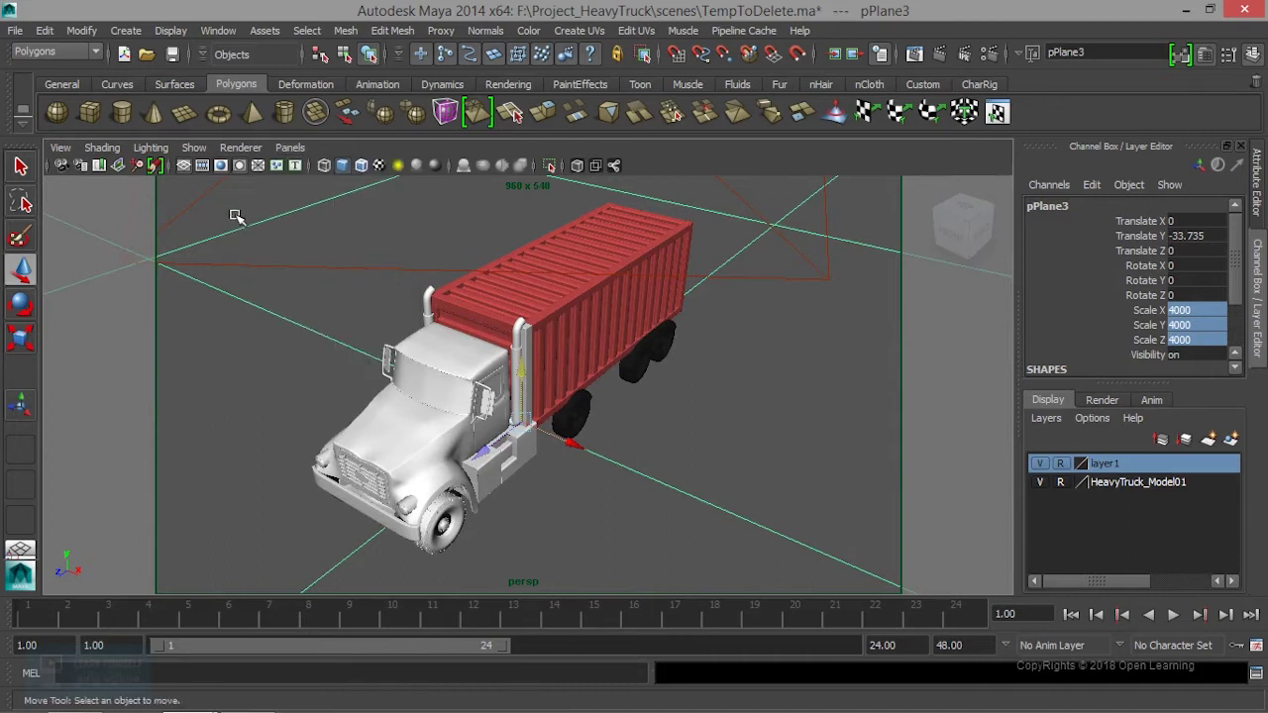
Hide the resolution gate, render persp with mental ray (0:29), keep the image, and minimize Render View.
click(220, 166)
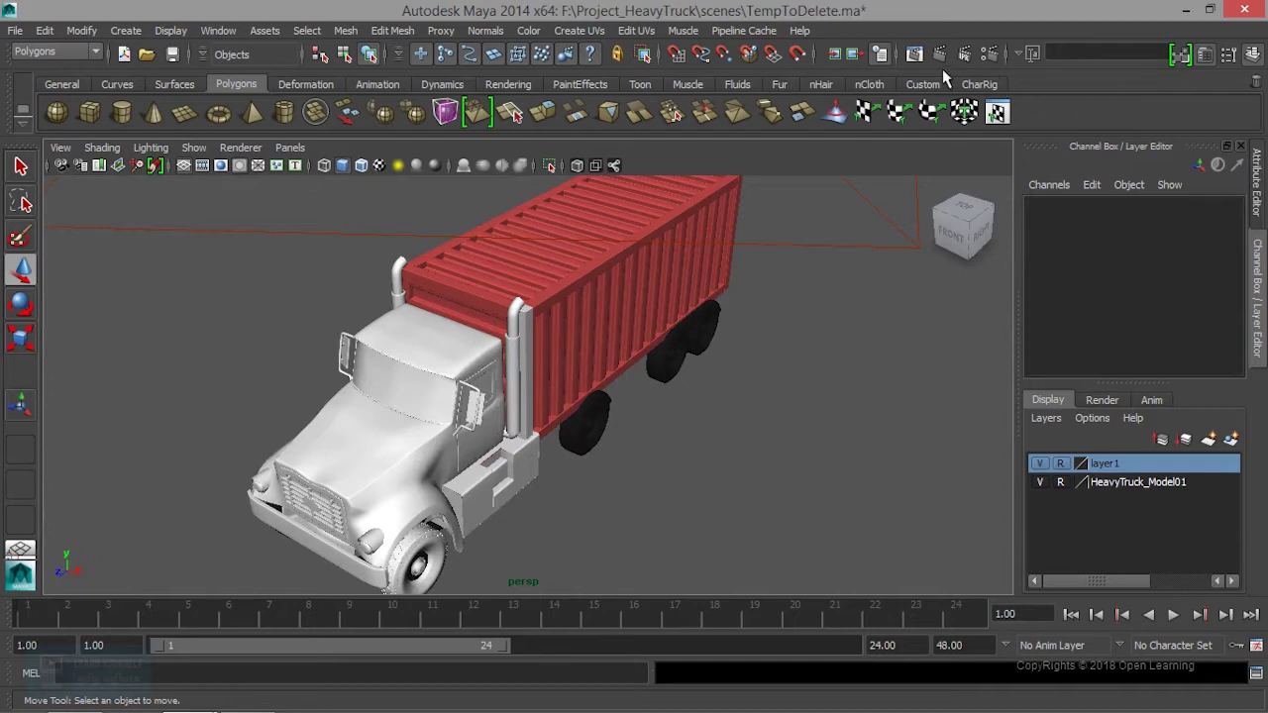
click(914, 53)
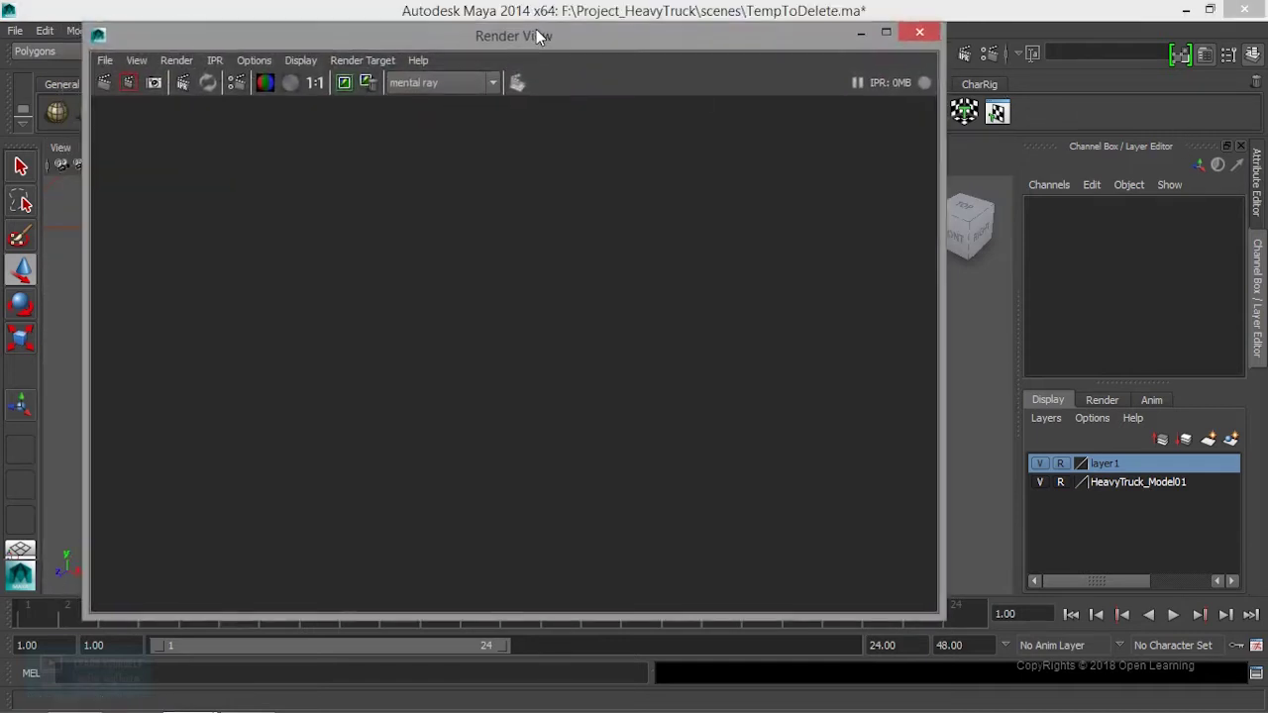
click(104, 87)
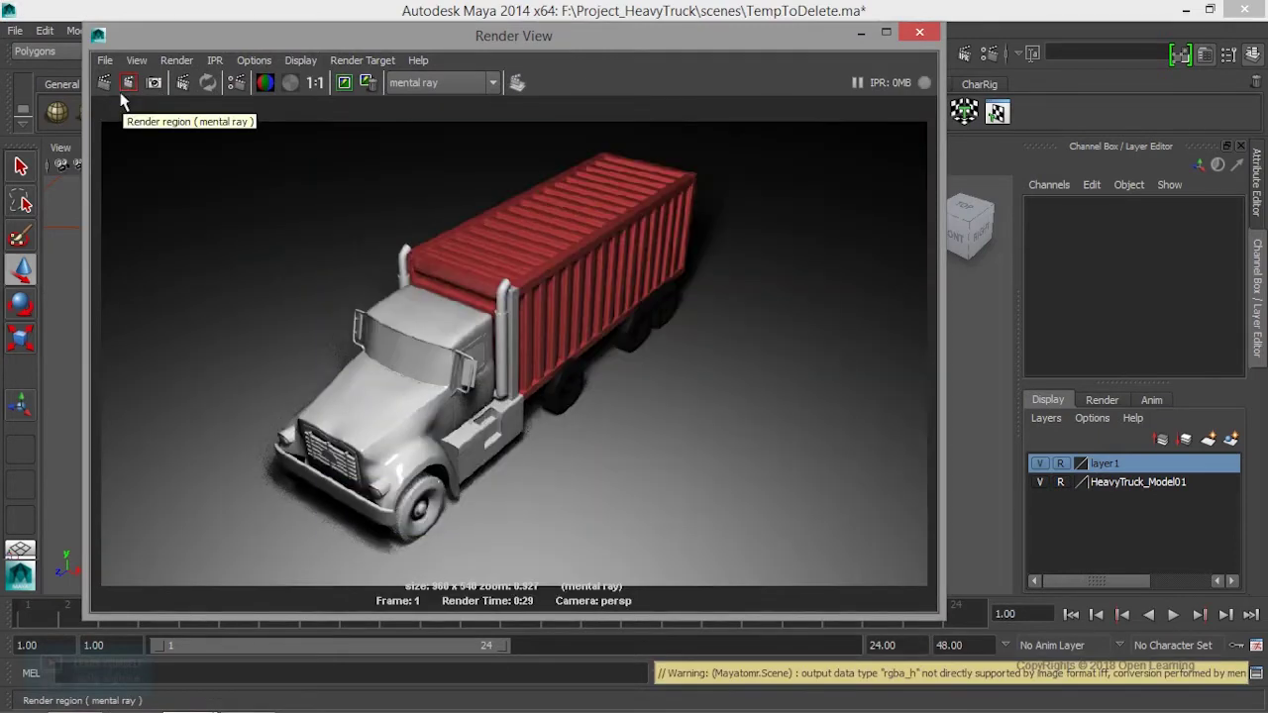
click(344, 83)
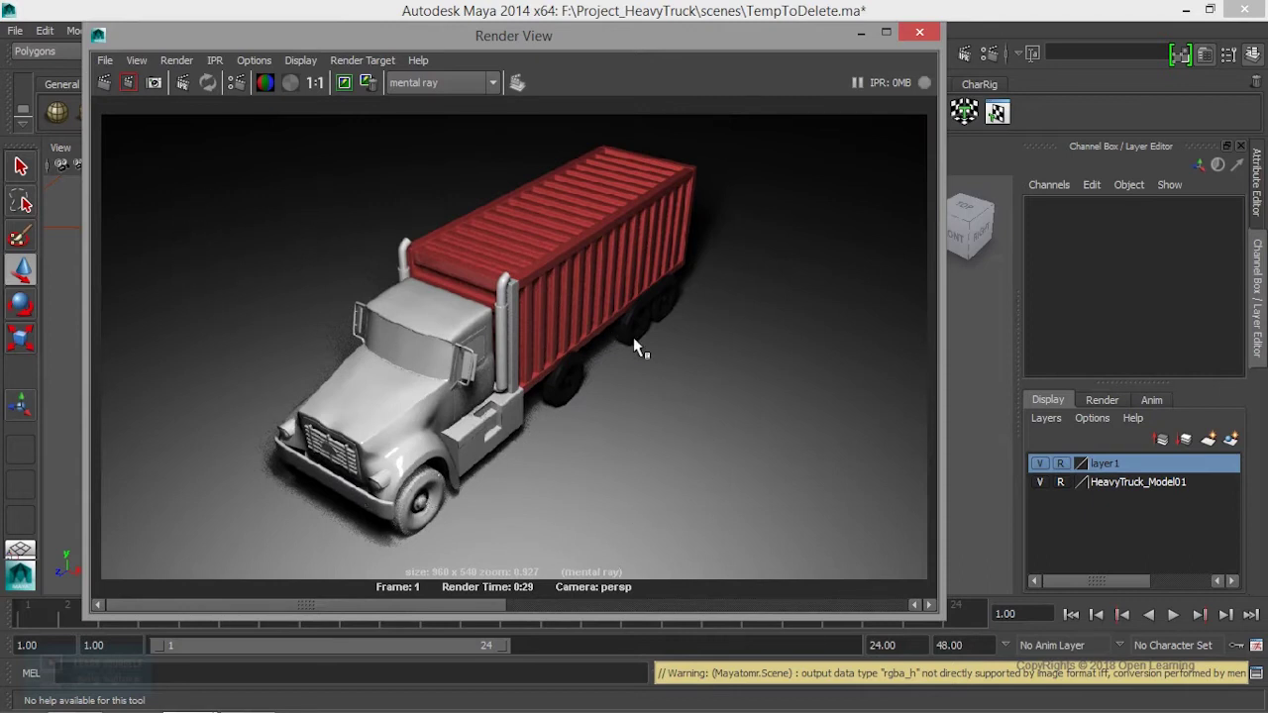
click(860, 33)
alt+drag(568, 402, 558, 561)
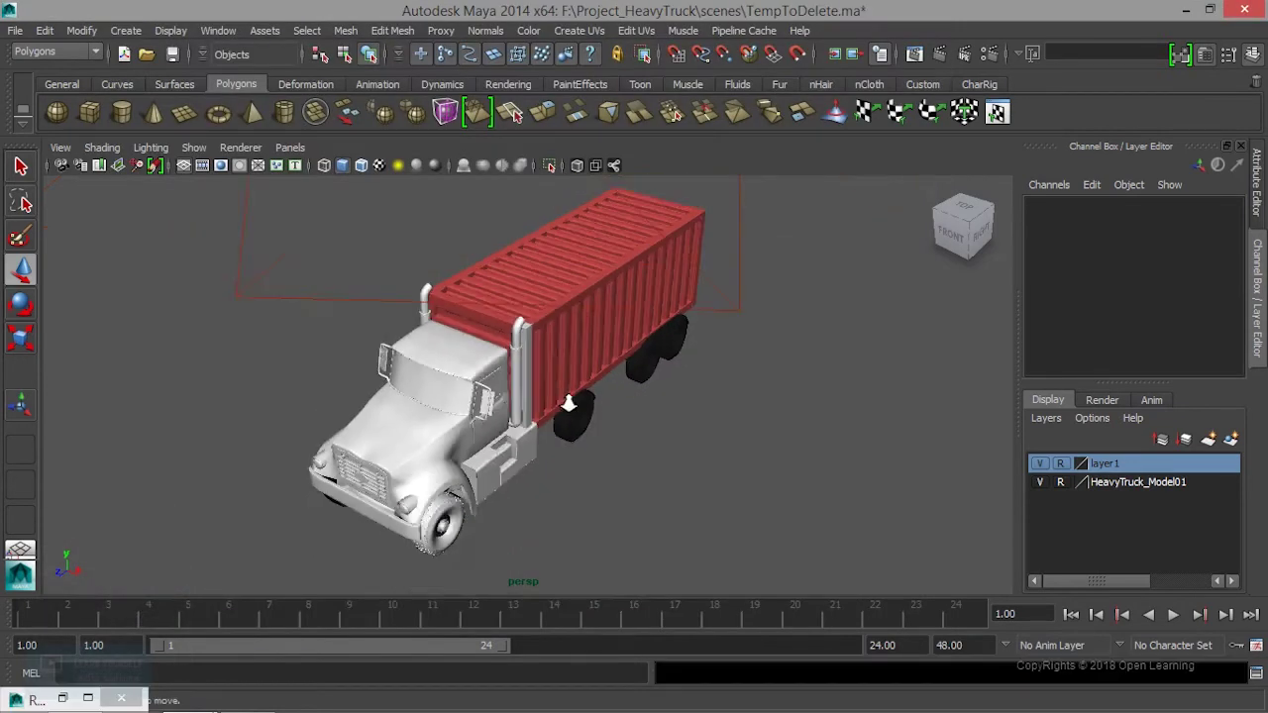
Select areaLight1 above the truck and review the kept 0:29 test render in Render View.
scroll(558, 562, up, 2)
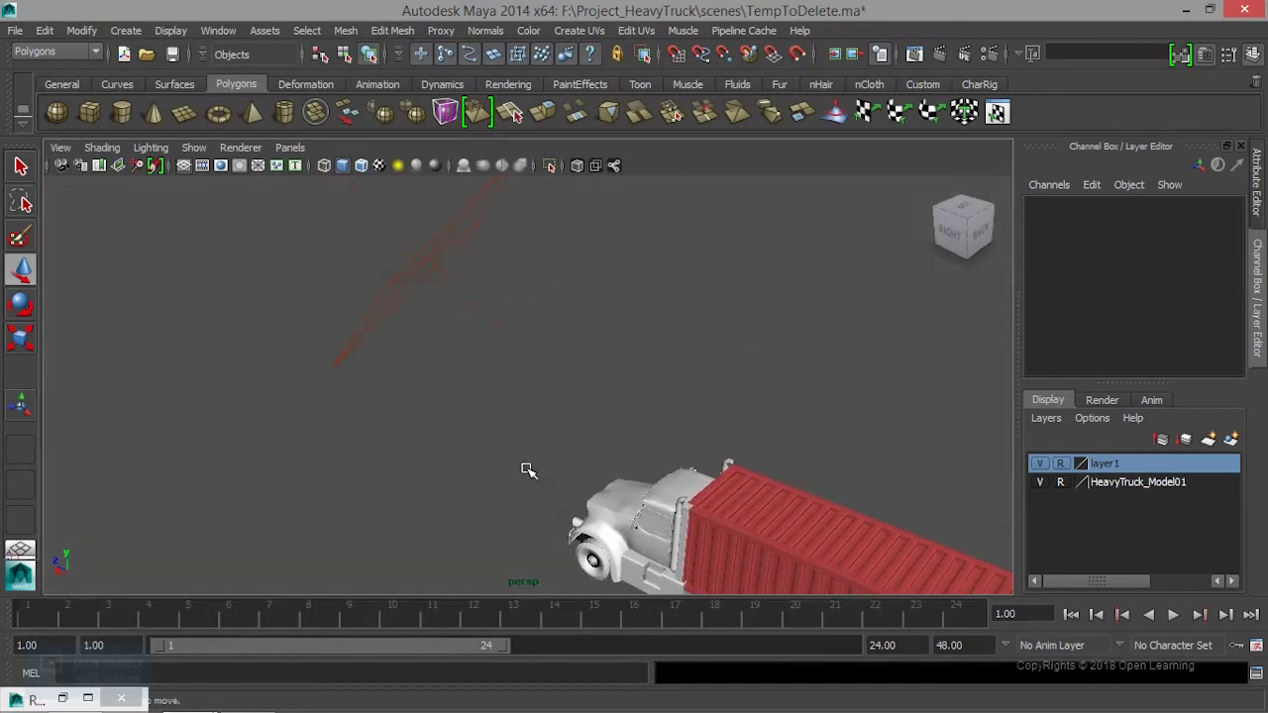
scroll(501, 366, up, 1)
click(488, 311)
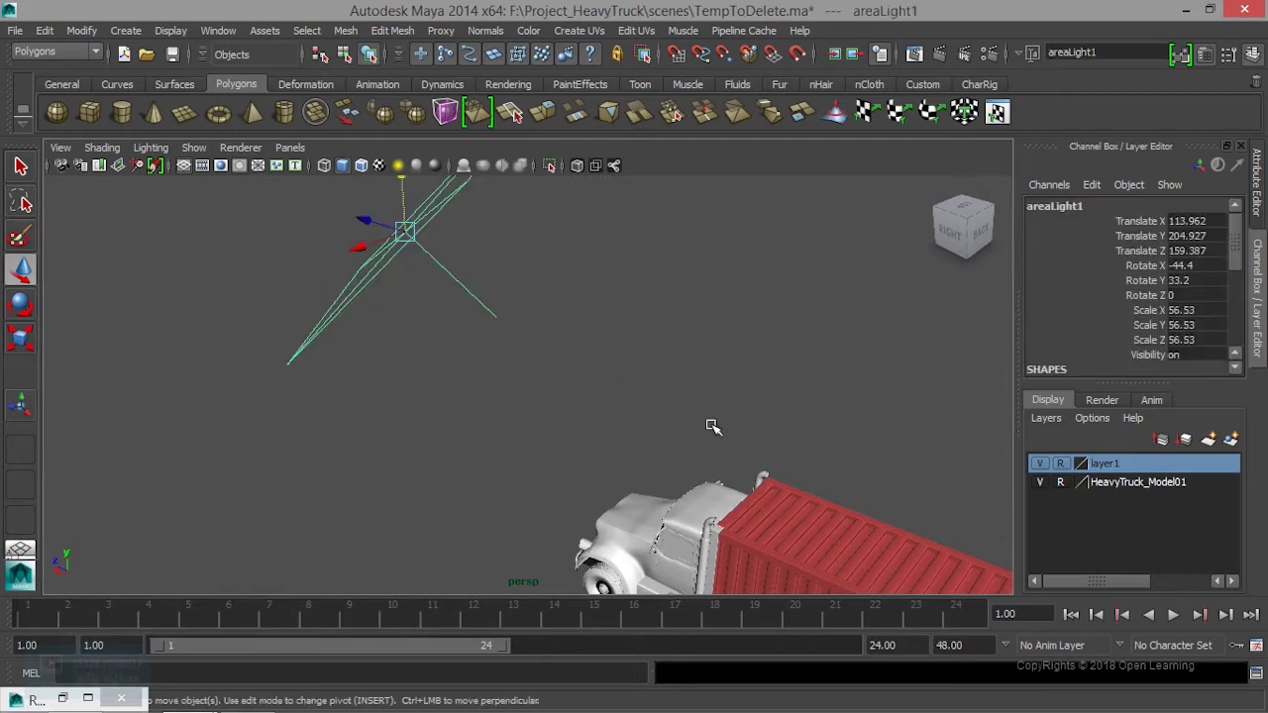
click(913, 54)
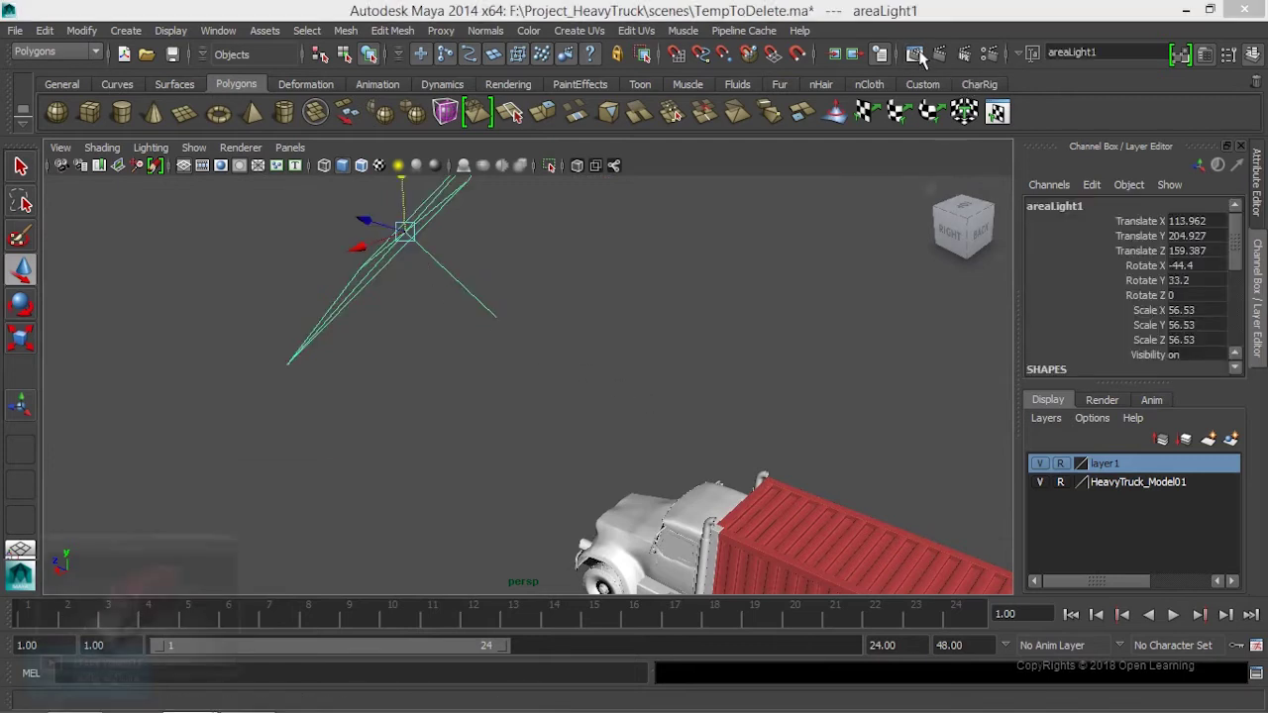
click(860, 32)
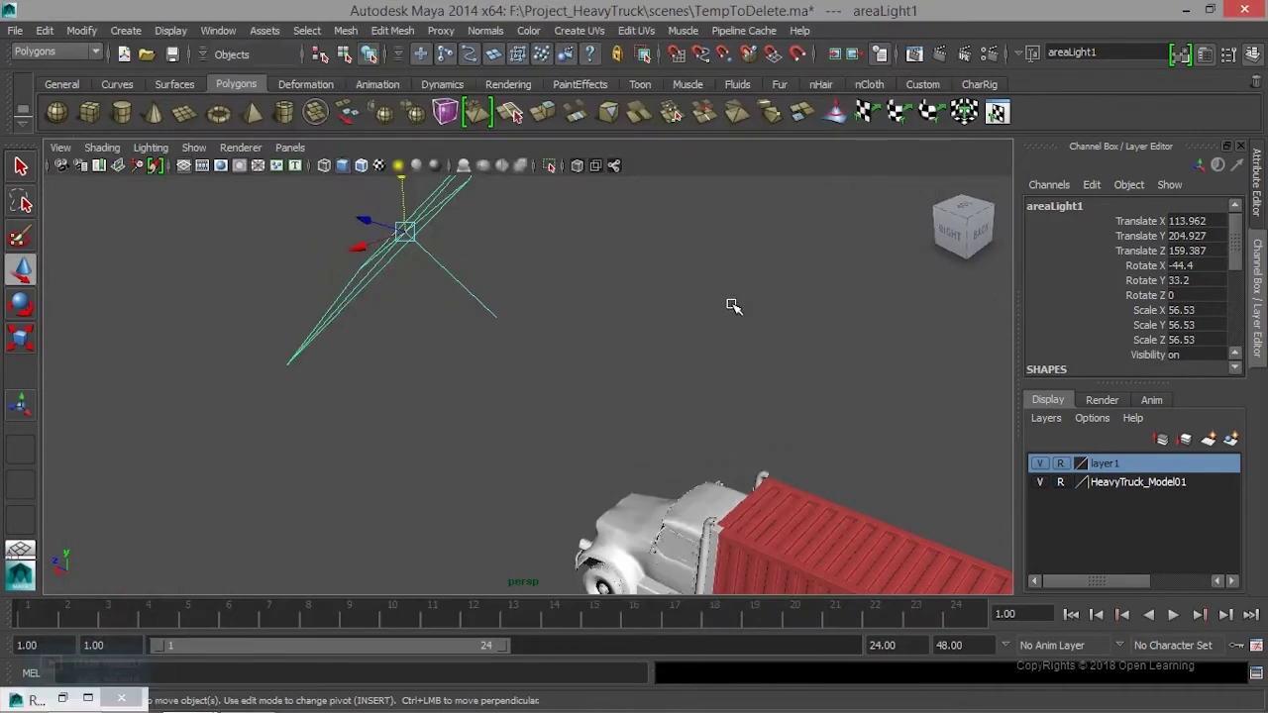
click(914, 53)
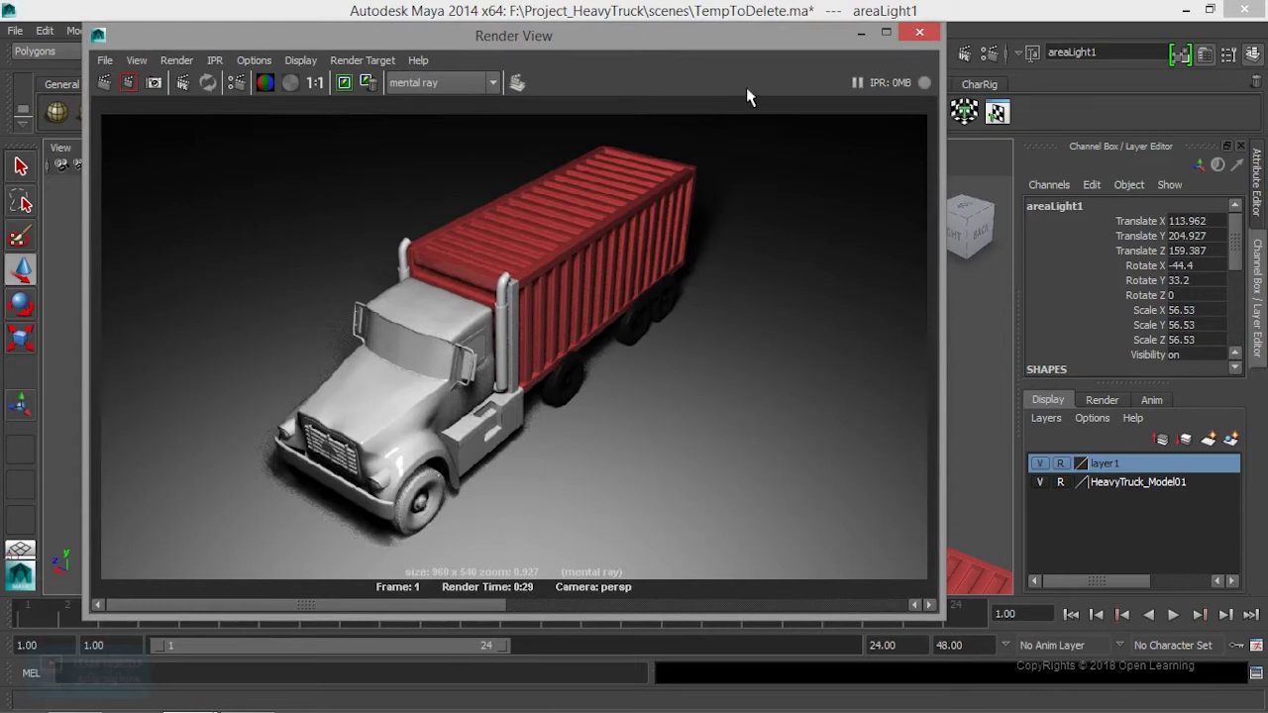
click(861, 35)
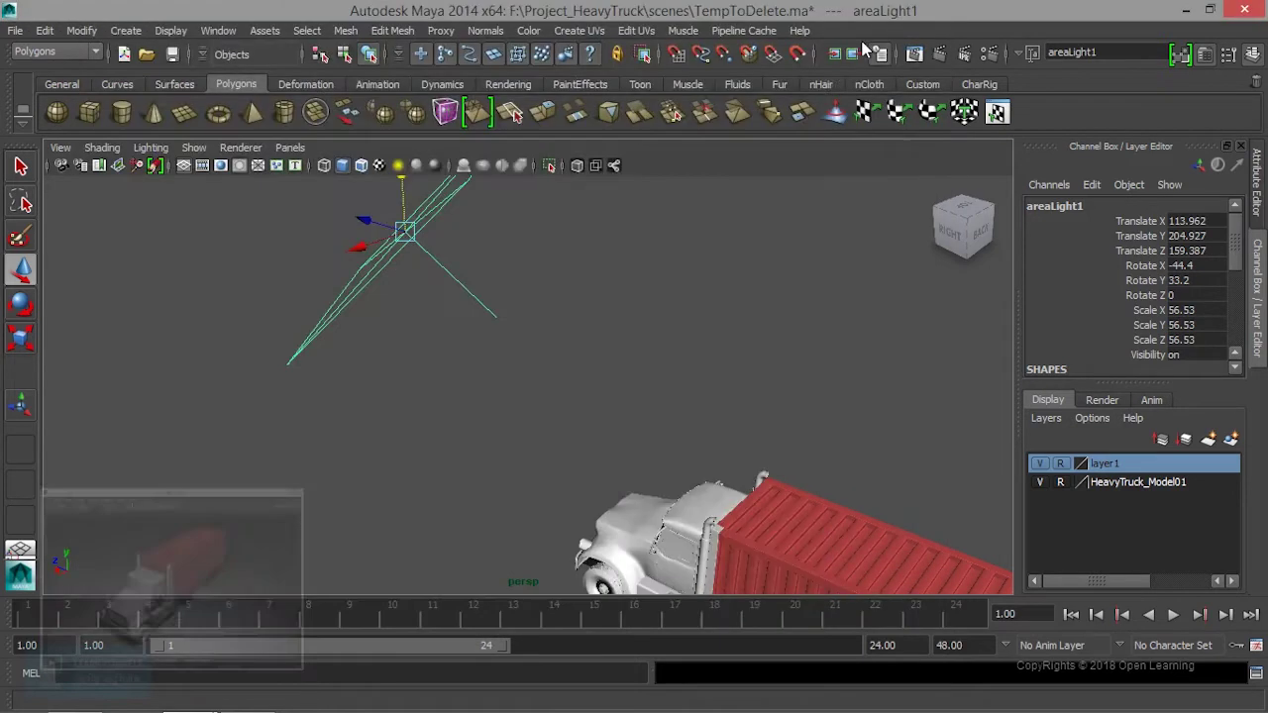
Open areaLightShape1's Shadows section: raytrace shadows on, 1 shadow ray, ray depth limit 3.
key(ctrl+a)
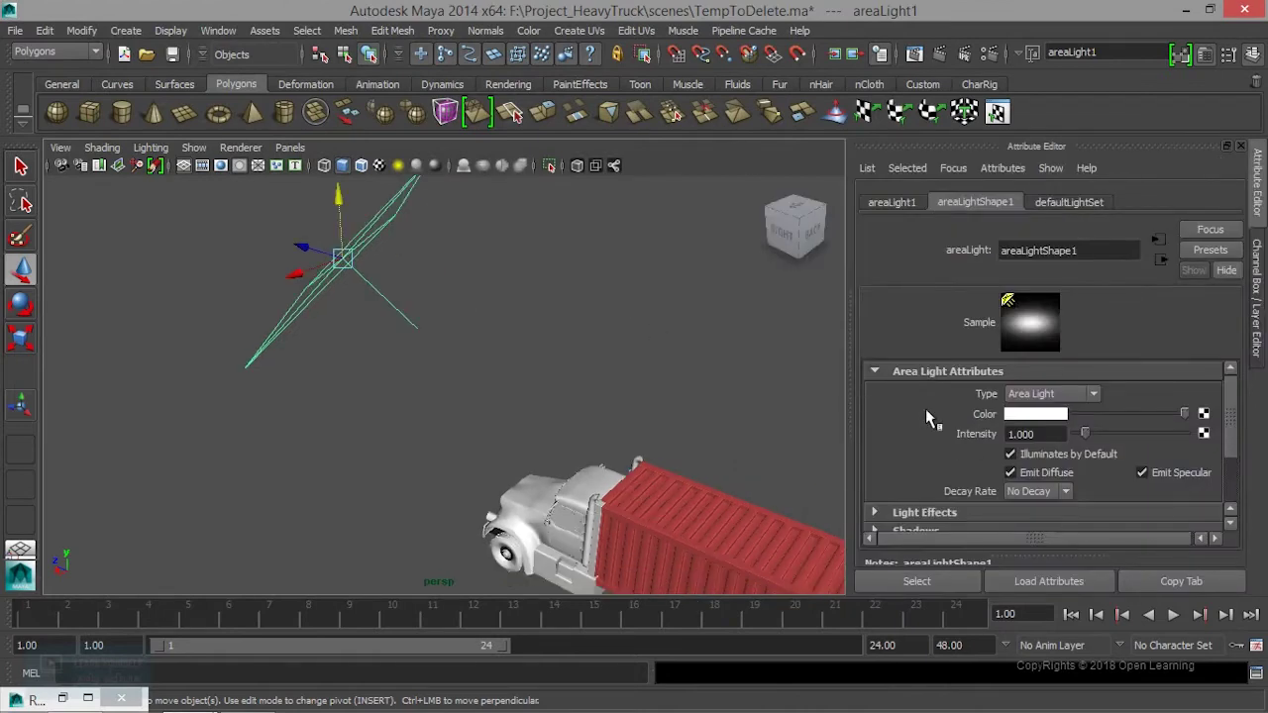
scroll(979, 454, down, 2)
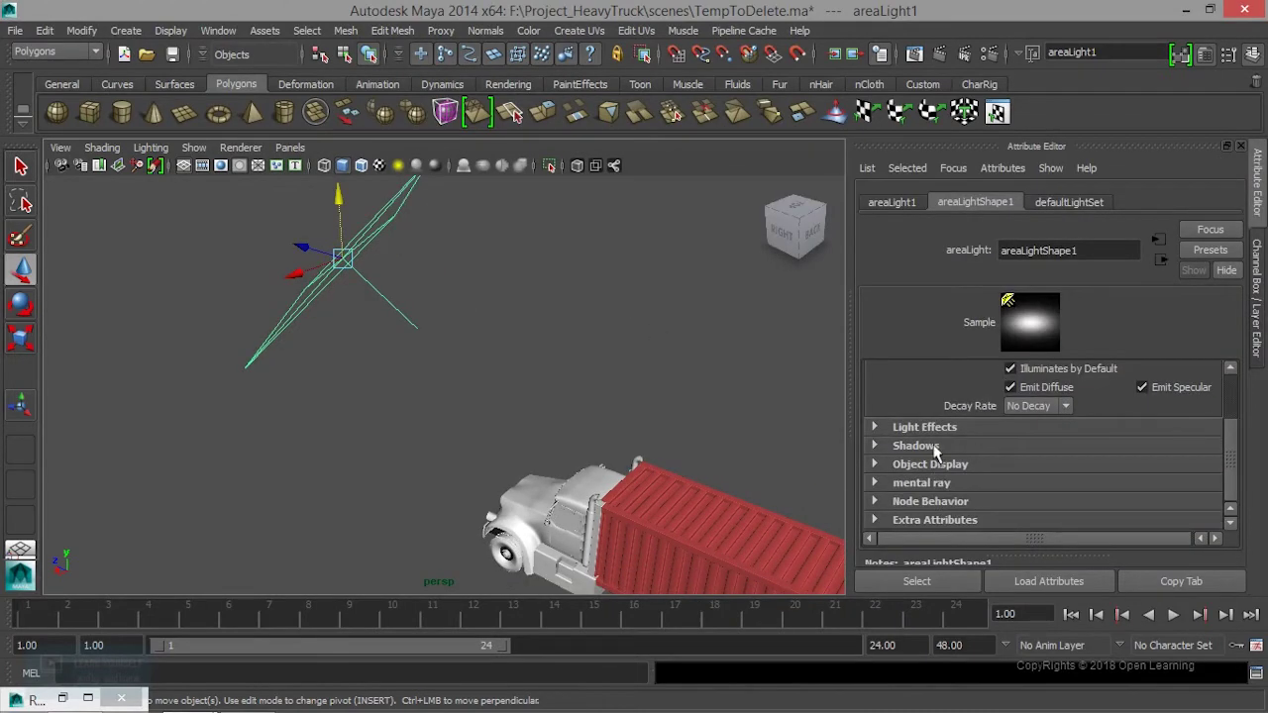
click(935, 447)
scroll(1029, 480, down, 3)
scroll(1028, 481, down, 3)
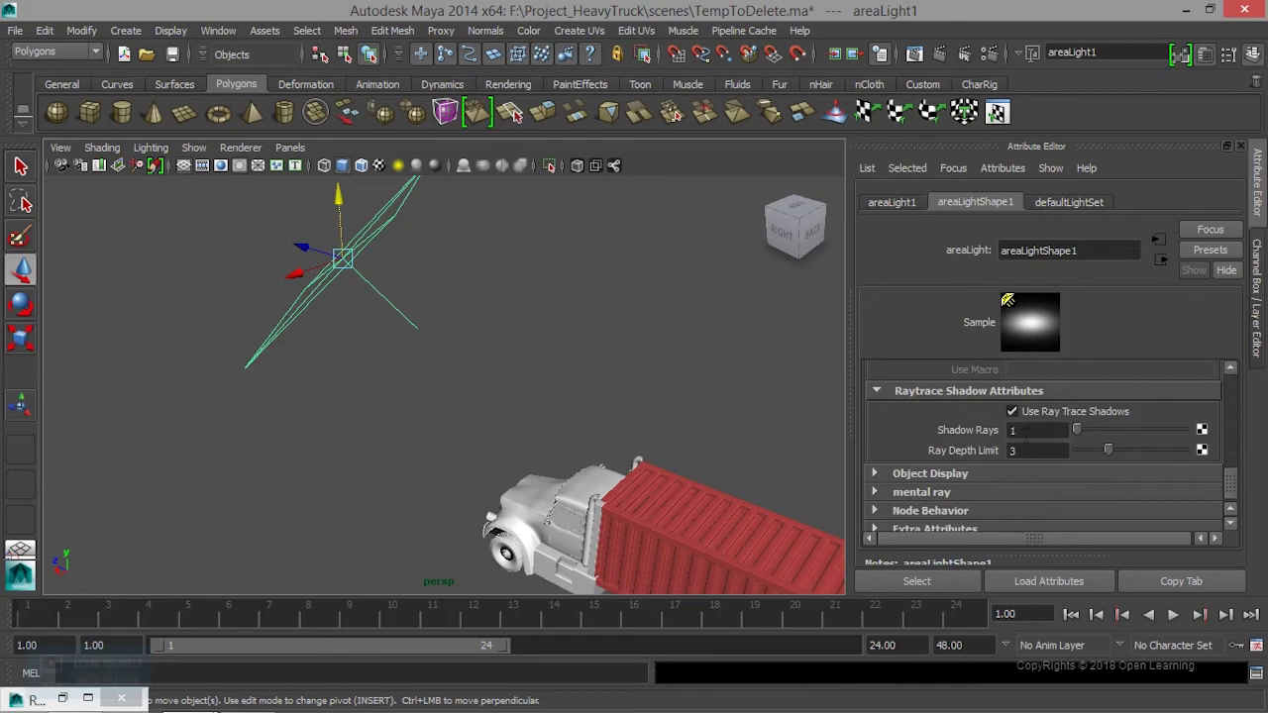
click(1028, 451)
mouse_move(352, 420)
alt+mouse_down()
mouse_move(456, 423)
mouse_move(406, 454)
alt+mouse_up()
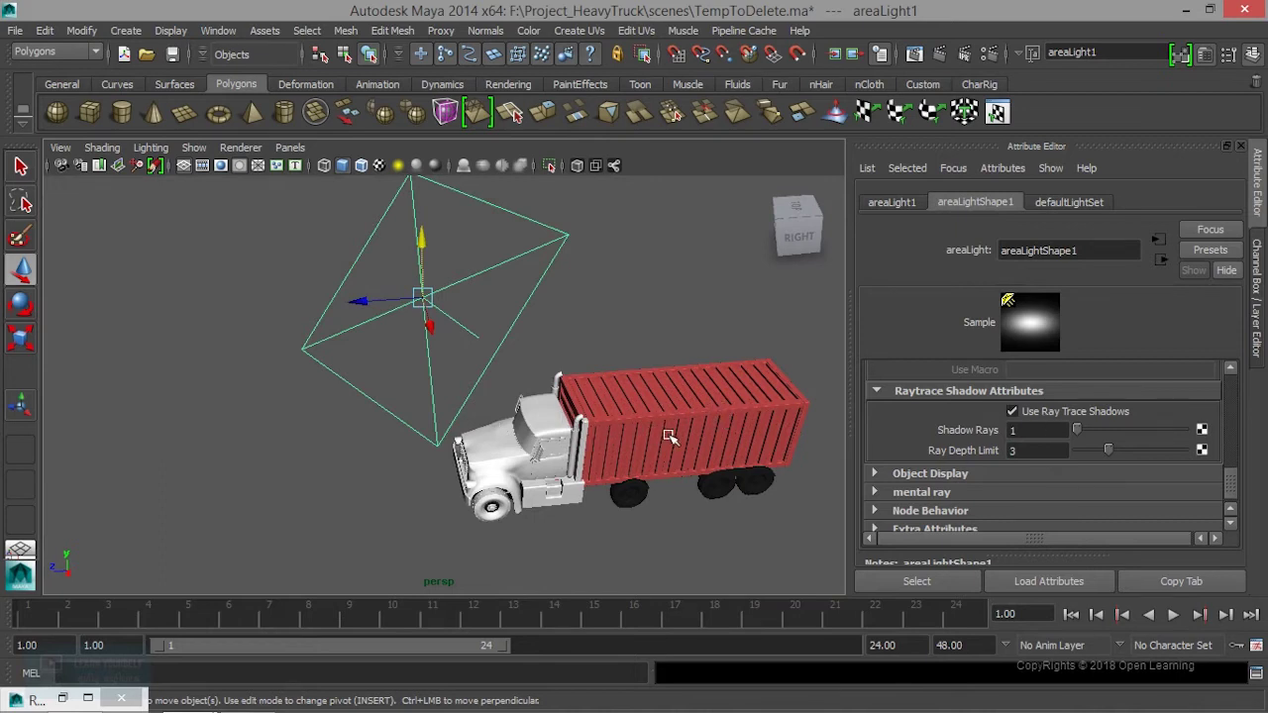
scroll(1031, 441, up, 5)
scroll(1038, 443, down, 2)
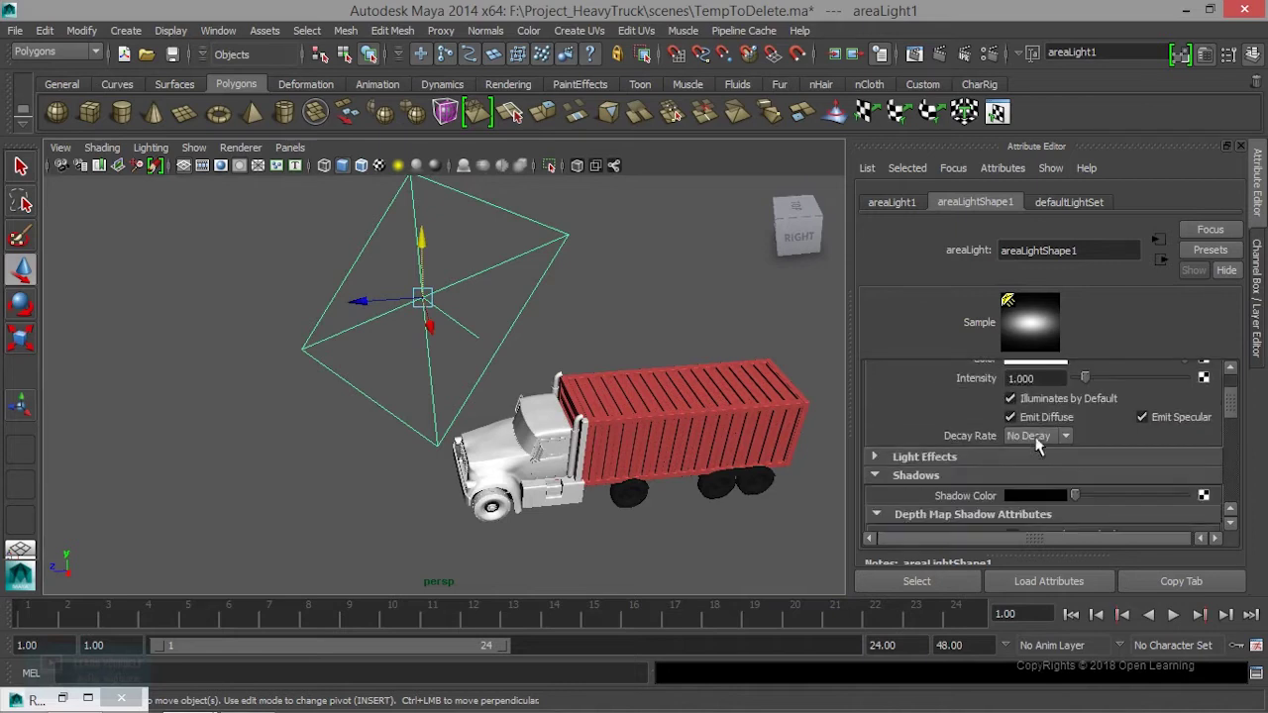
Change areaLight1's Decay Rate from No Decay to Linear.
scroll(1037, 436, down, 2)
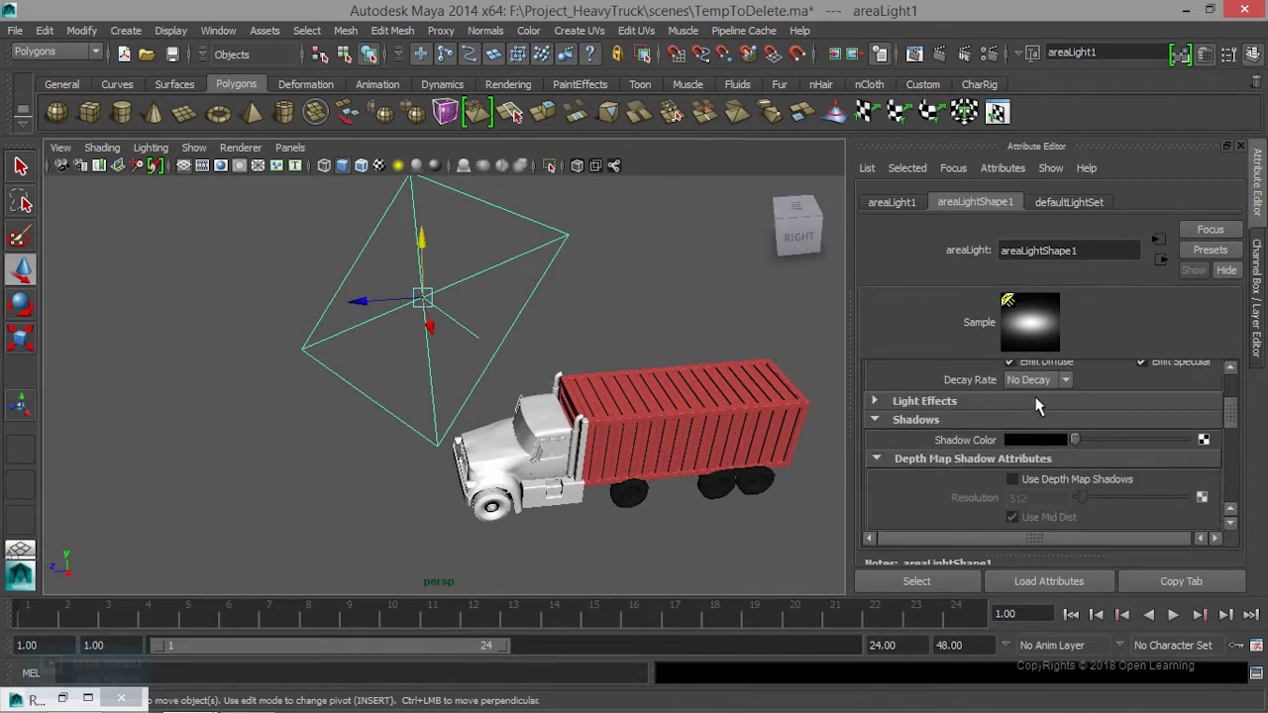
click(1056, 381)
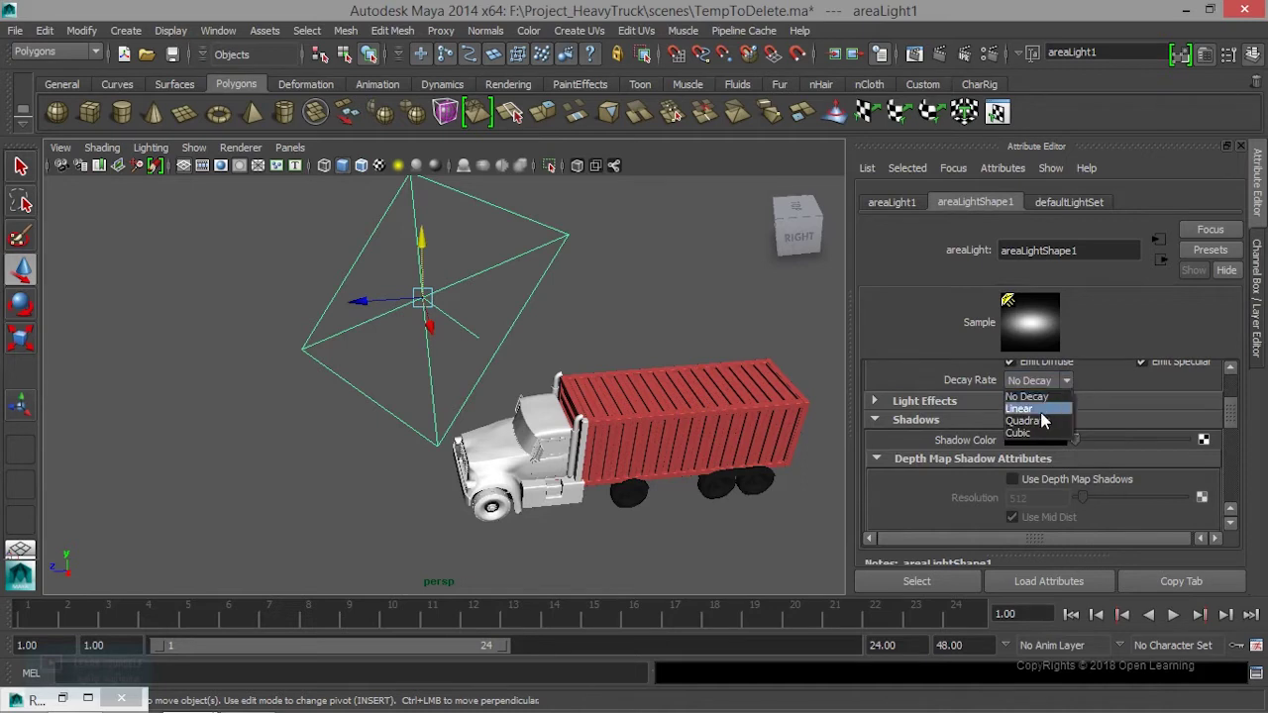
click(1039, 410)
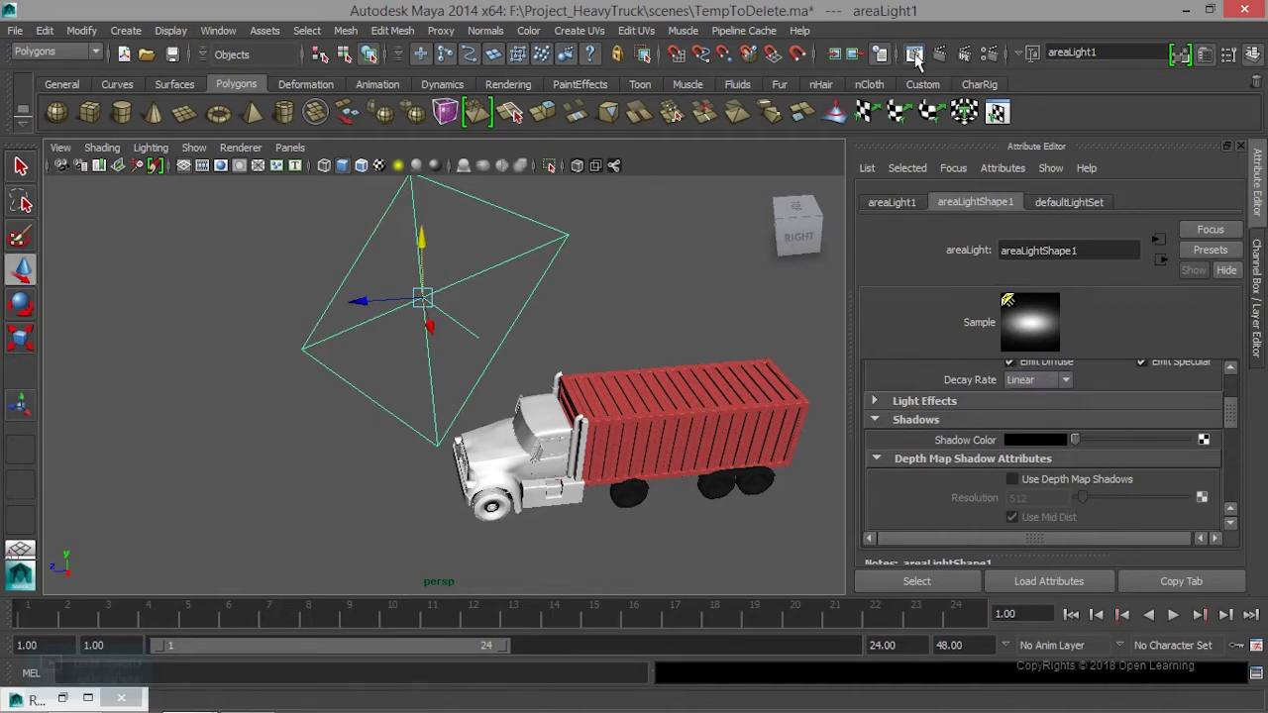
Re-render the truck in mental ray with linear decay, then reopen the Decay Rate list.
click(913, 56)
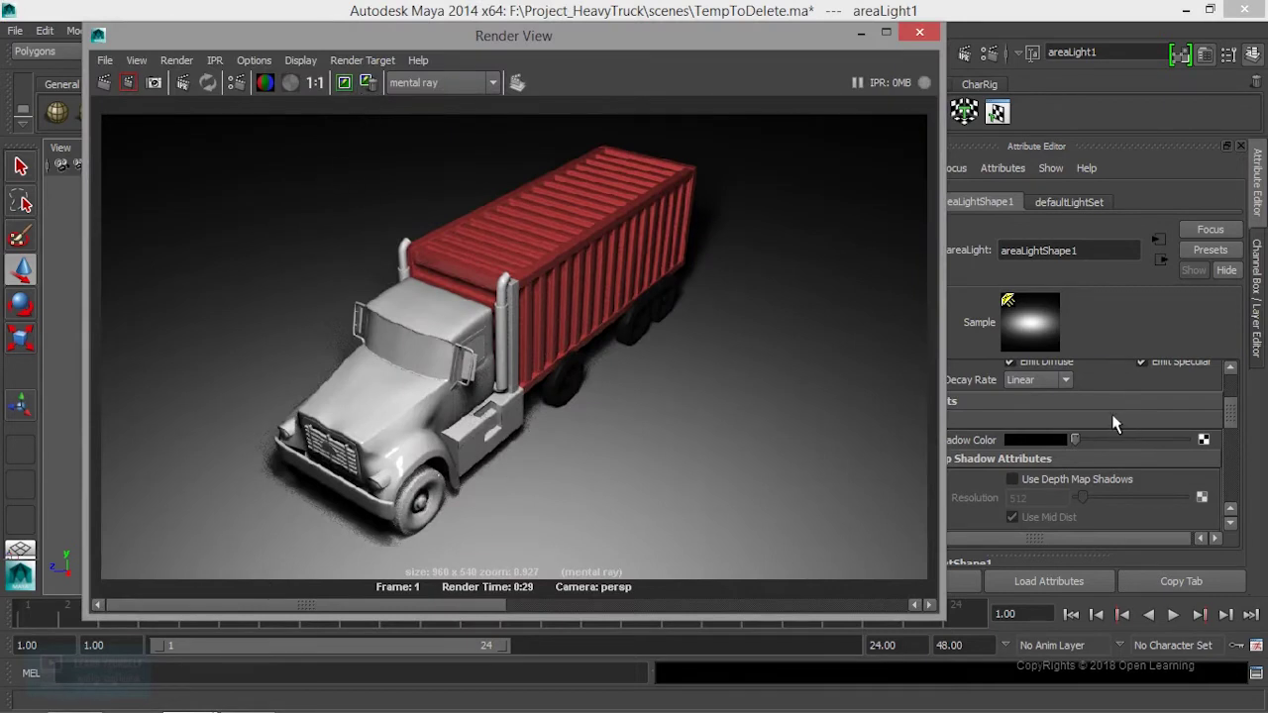
click(103, 84)
click(103, 85)
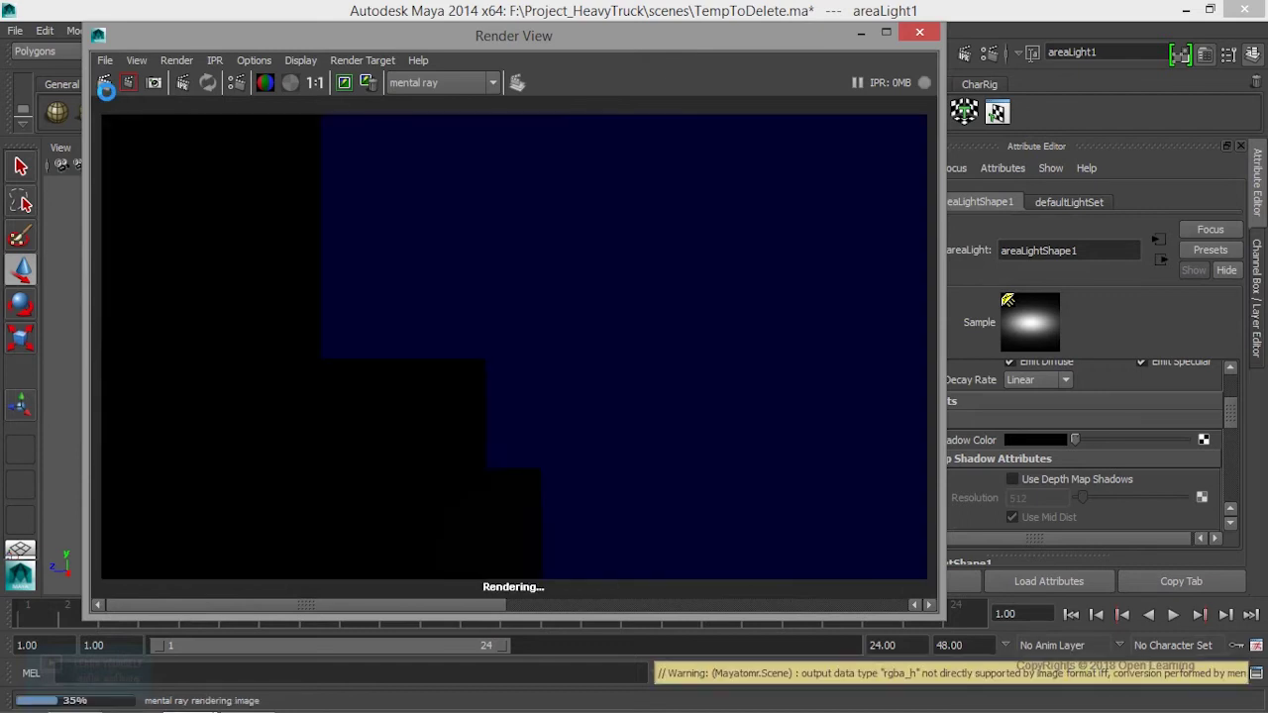
click(860, 33)
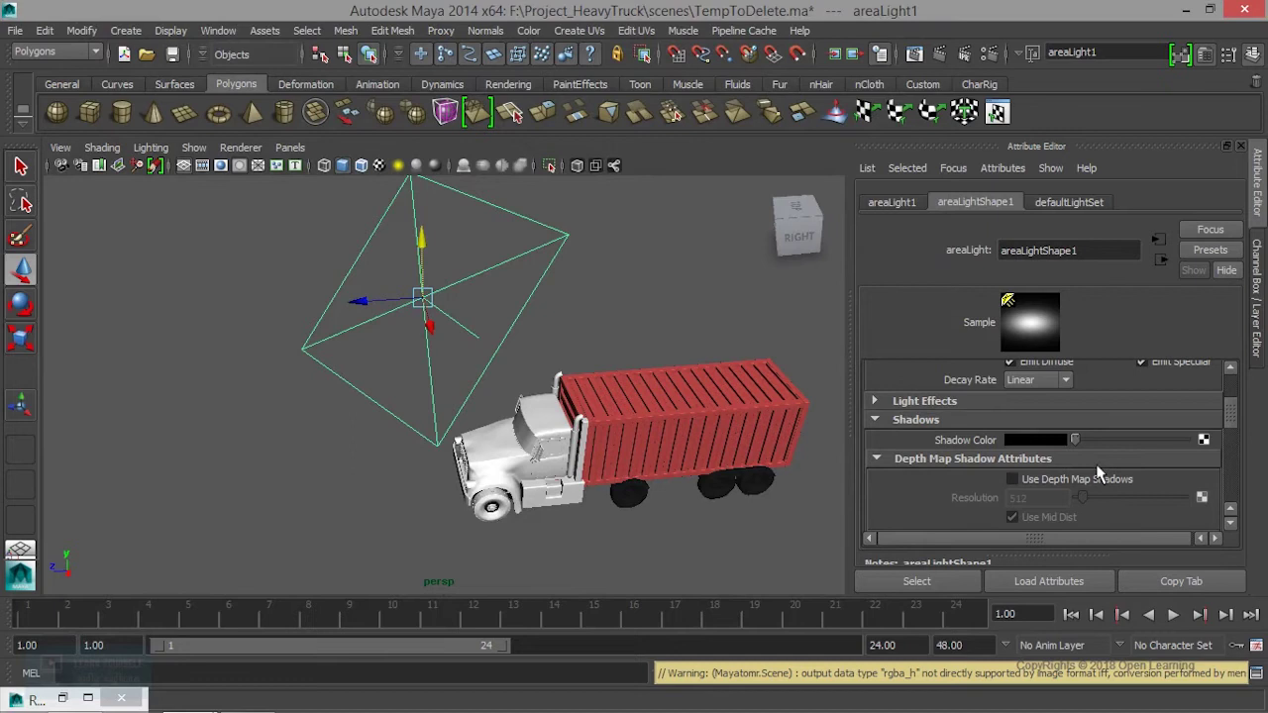
scroll(1100, 474, up, 2)
click(1066, 437)
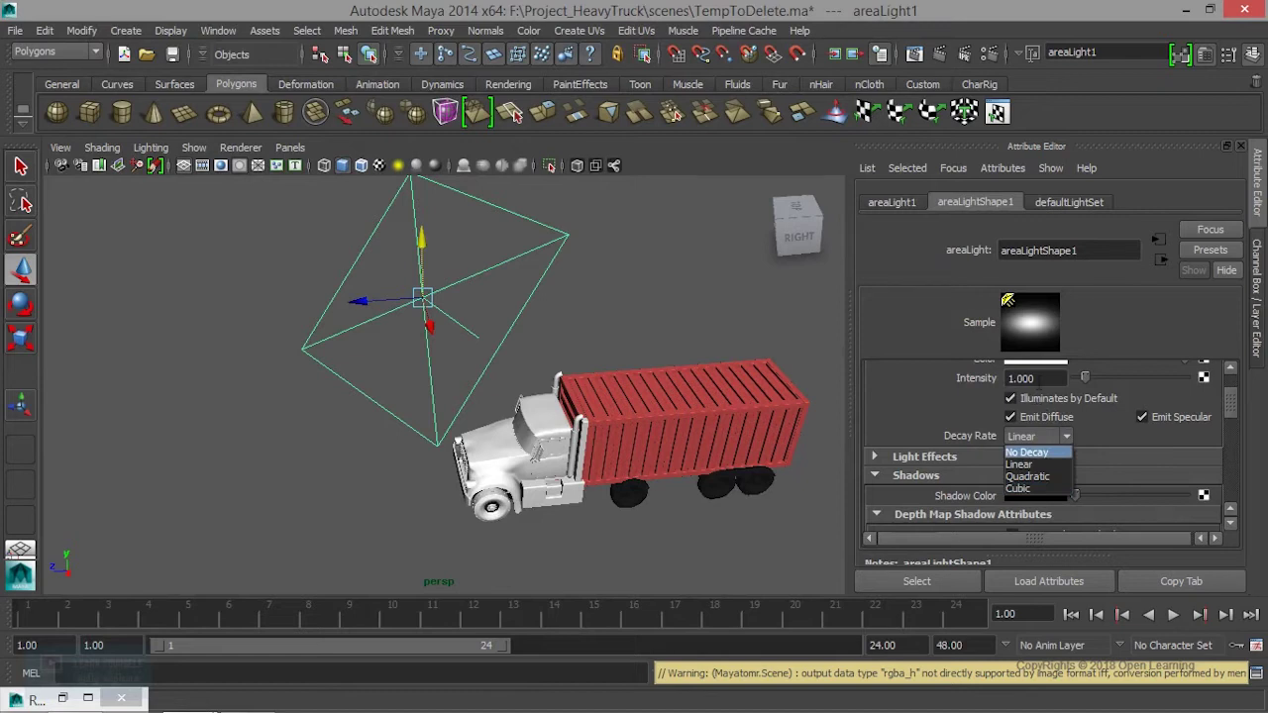
Set the area light intensity to 10 and re-render the truck in mental ray.
click(1073, 379)
text(10)
key(Return)
click(913, 54)
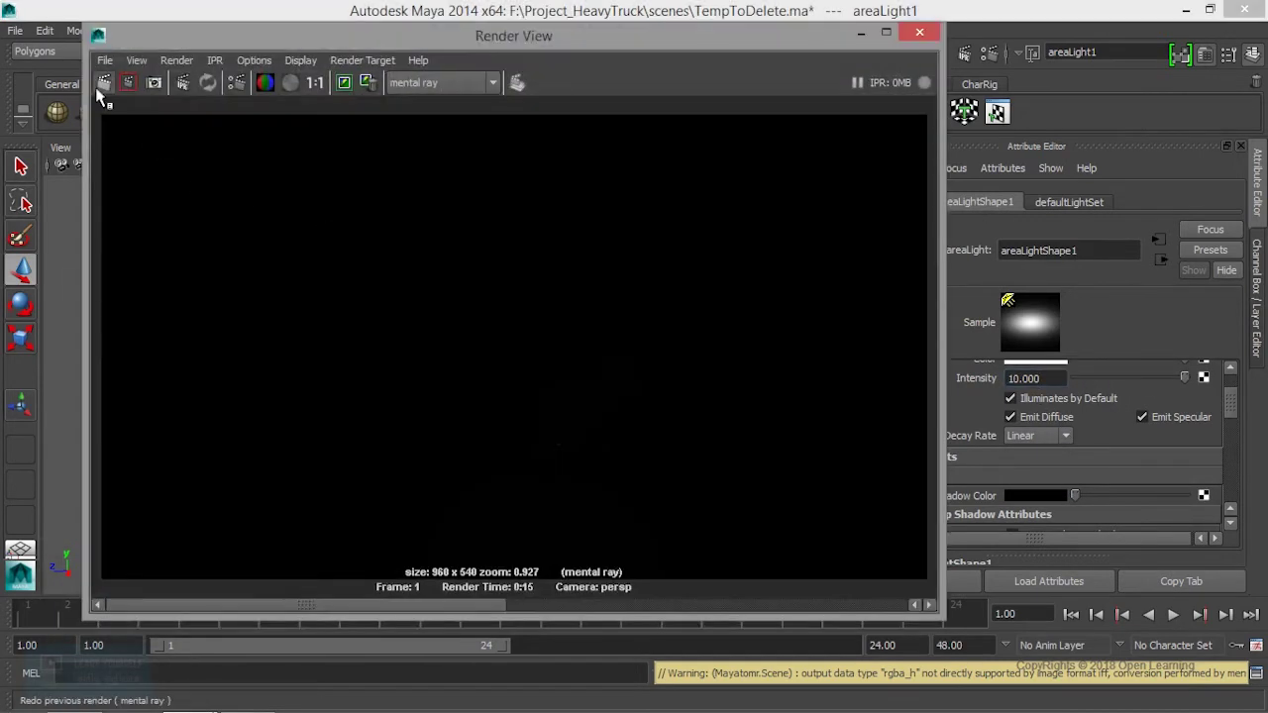
click(103, 83)
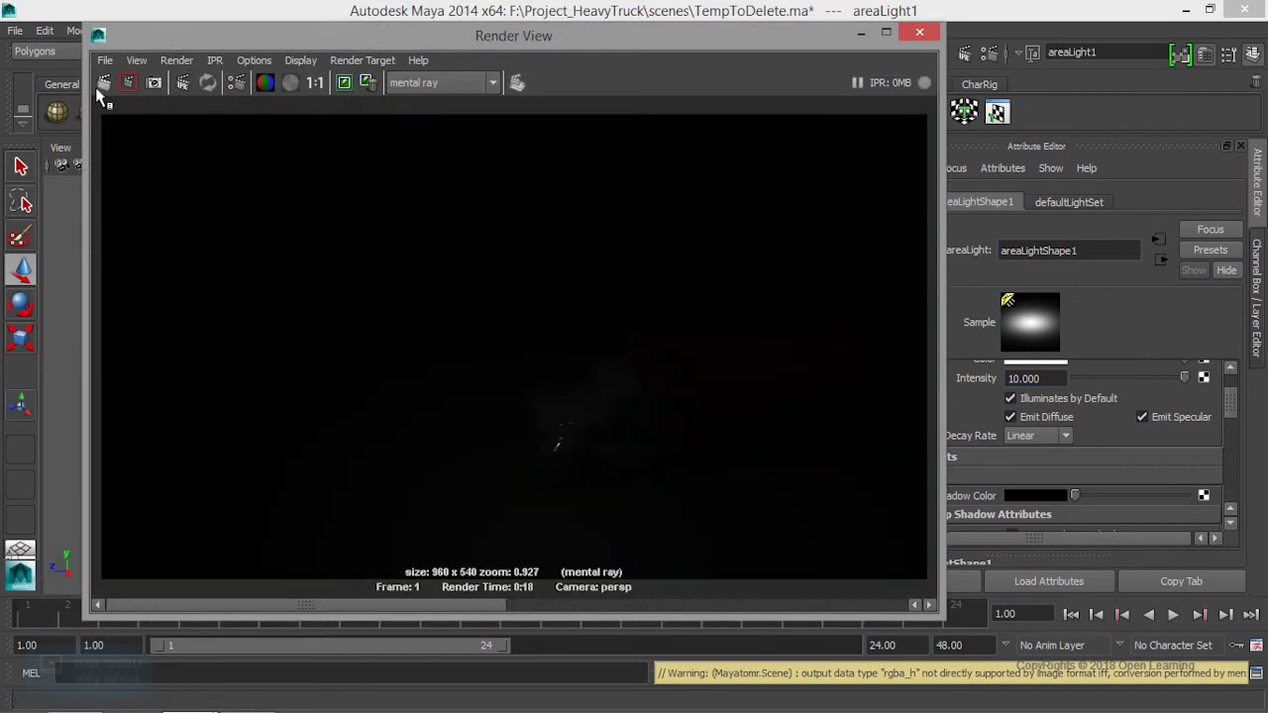
scroll(694, 475, up, 2)
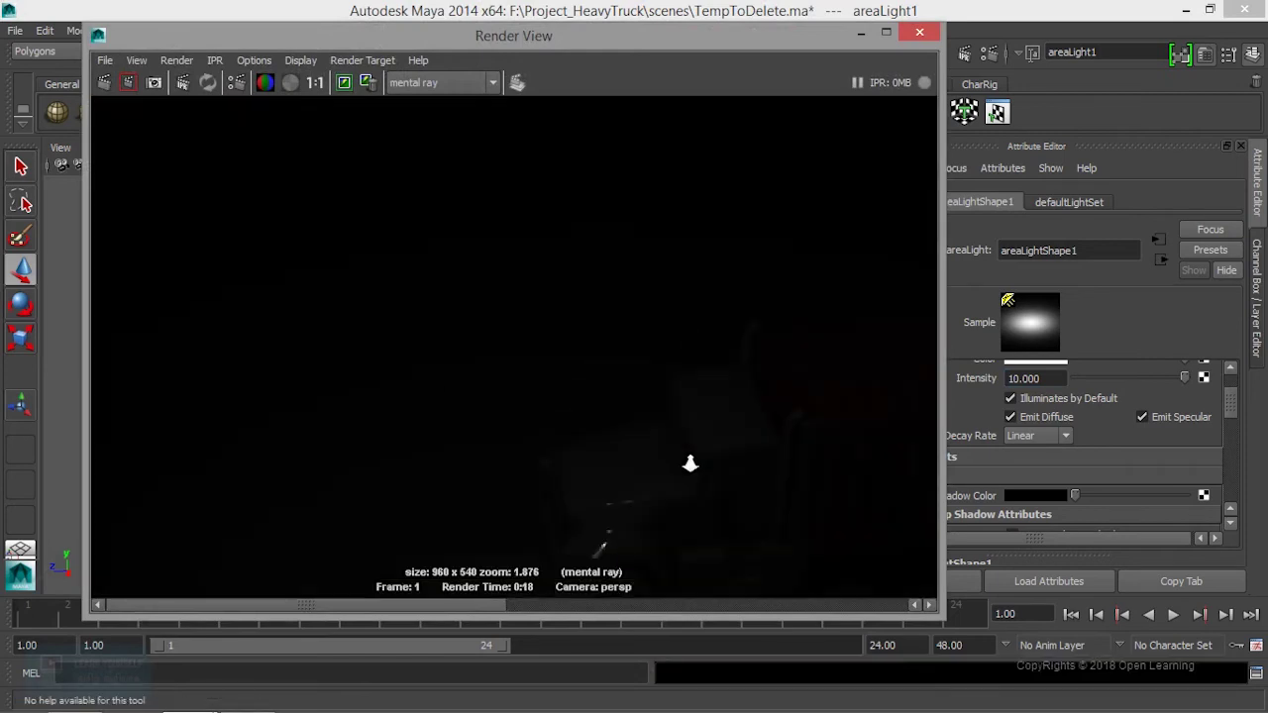
alt+middle_drag(674, 497, 487, 320)
scroll(433, 387, up, 1)
scroll(368, 368, up, 1)
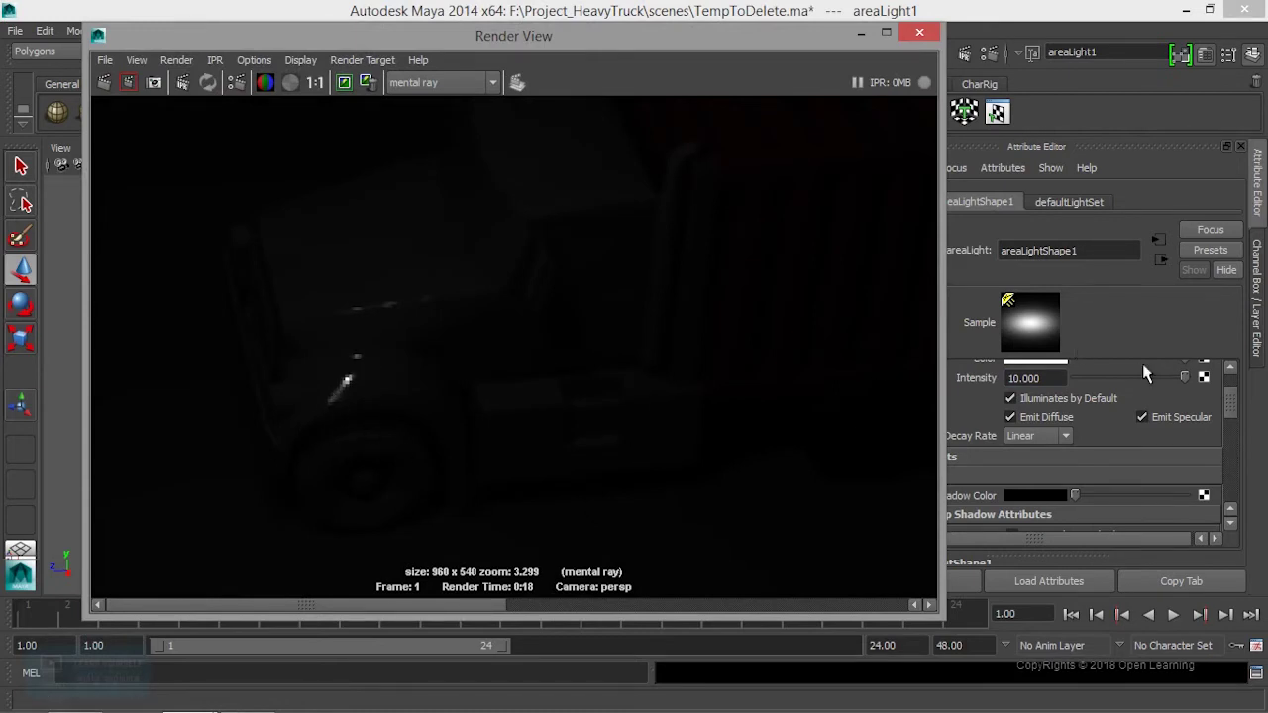
Raise the area light intensity to 100 and re-render the truck.
click(1035, 379)
drag(1038, 378, 966, 388)
key(BackSpace)
text(100)
key(Return)
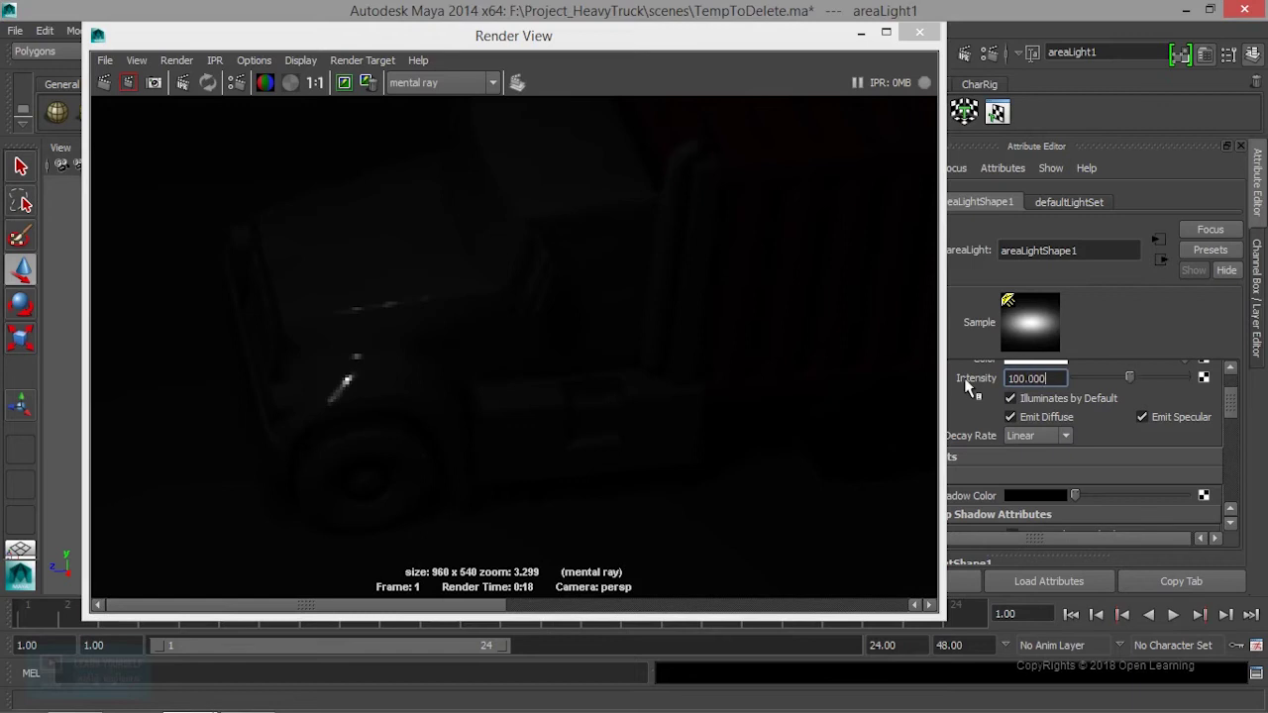
click(103, 84)
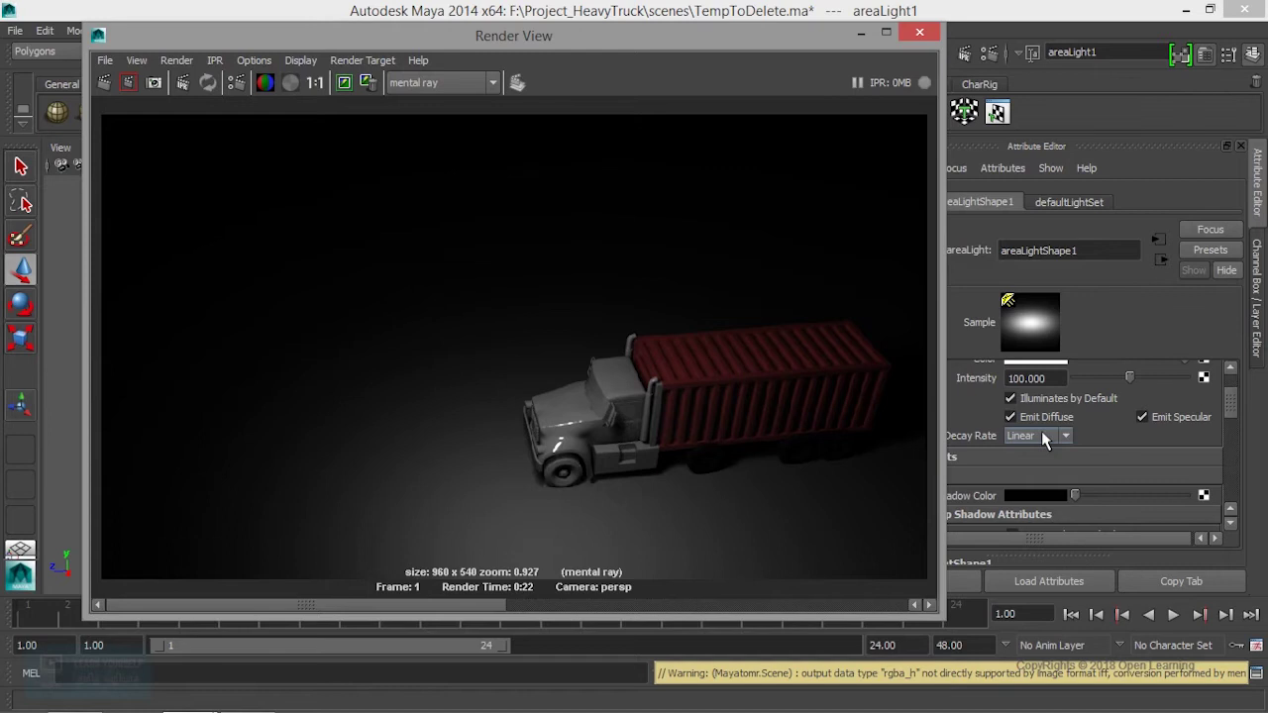
Set the light's Decay Rate to Quadratic and minimize Render View.
click(1041, 436)
click(1040, 478)
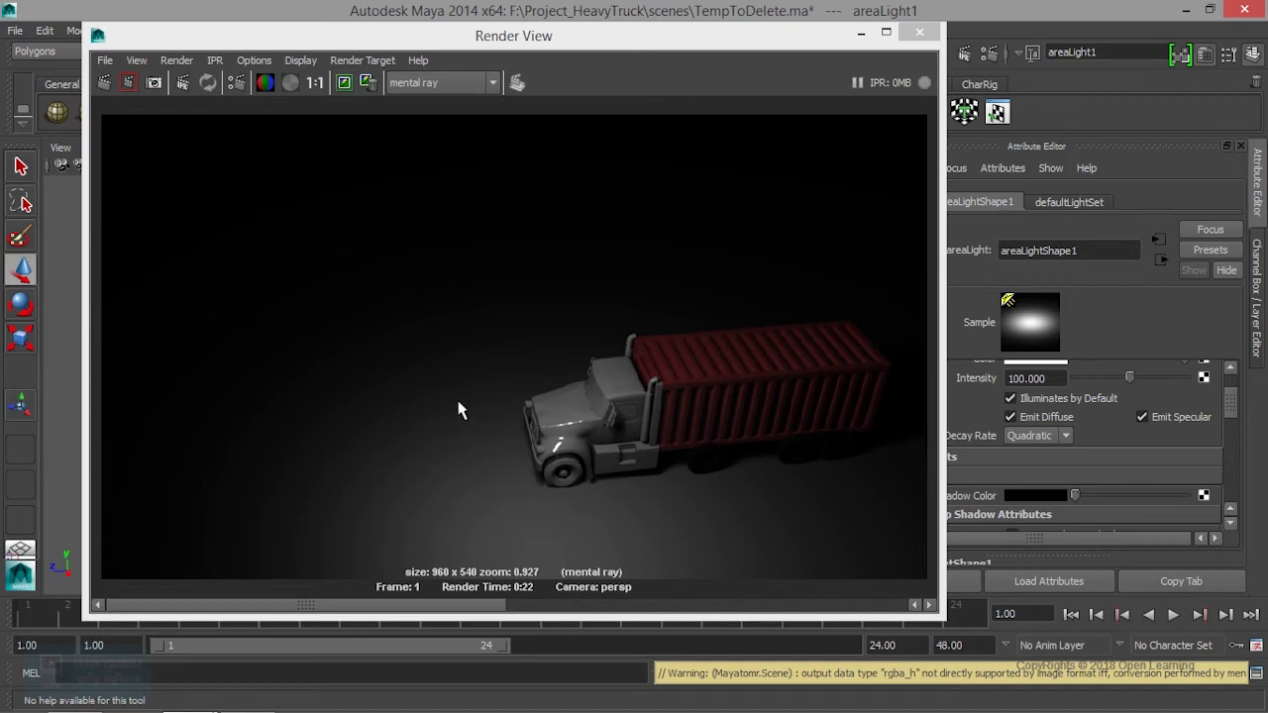
click(861, 33)
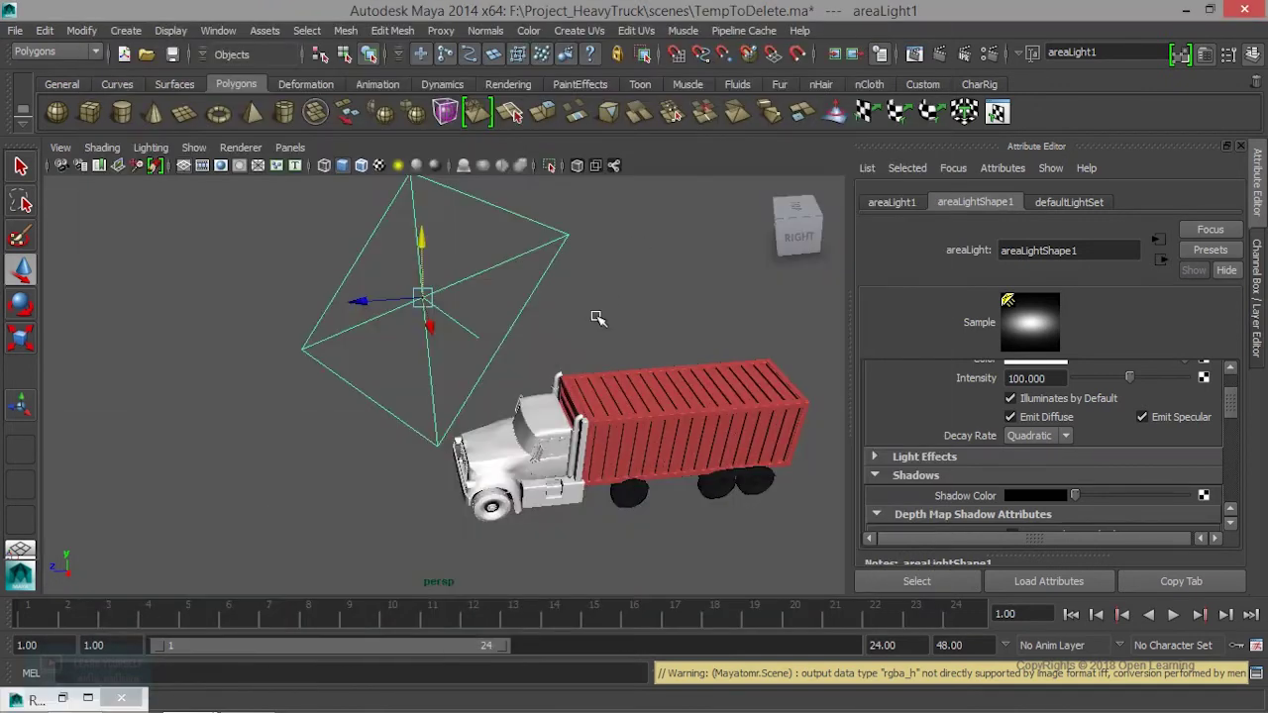
Restore the saved camera bookmark and re-render the truck with quadratic decay.
click(61, 147)
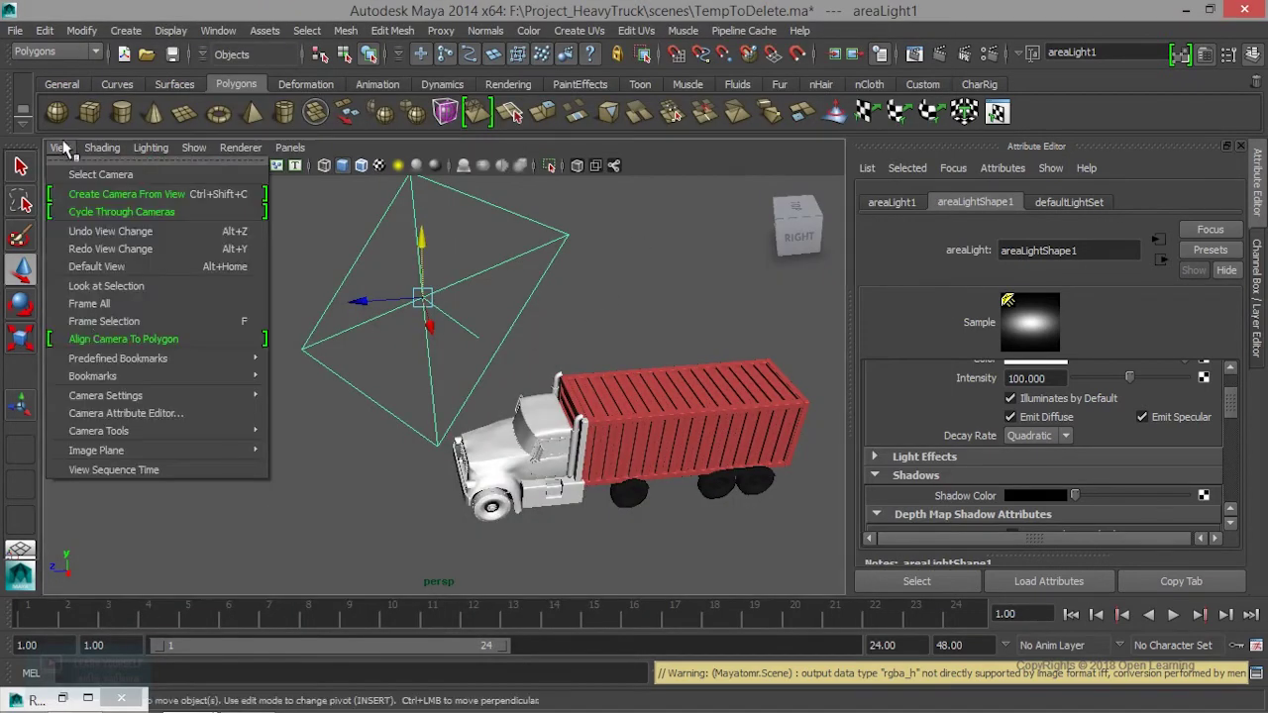
click(311, 375)
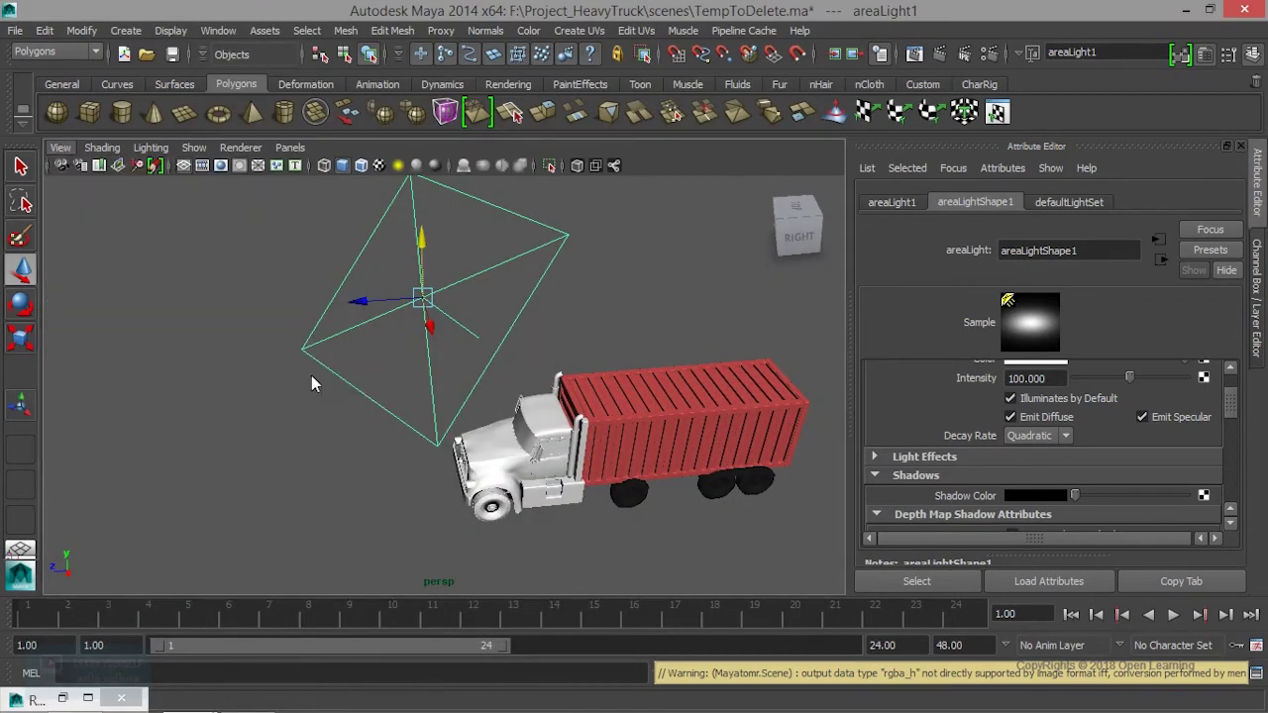
click(914, 54)
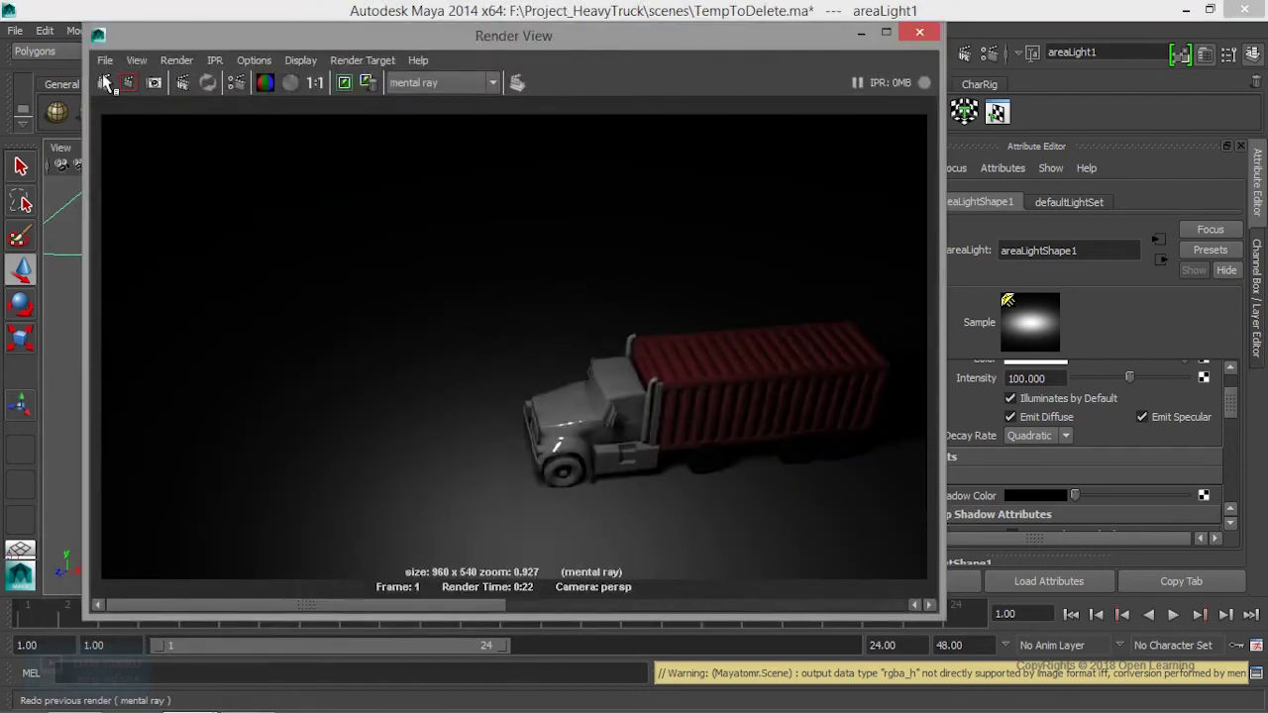
click(105, 83)
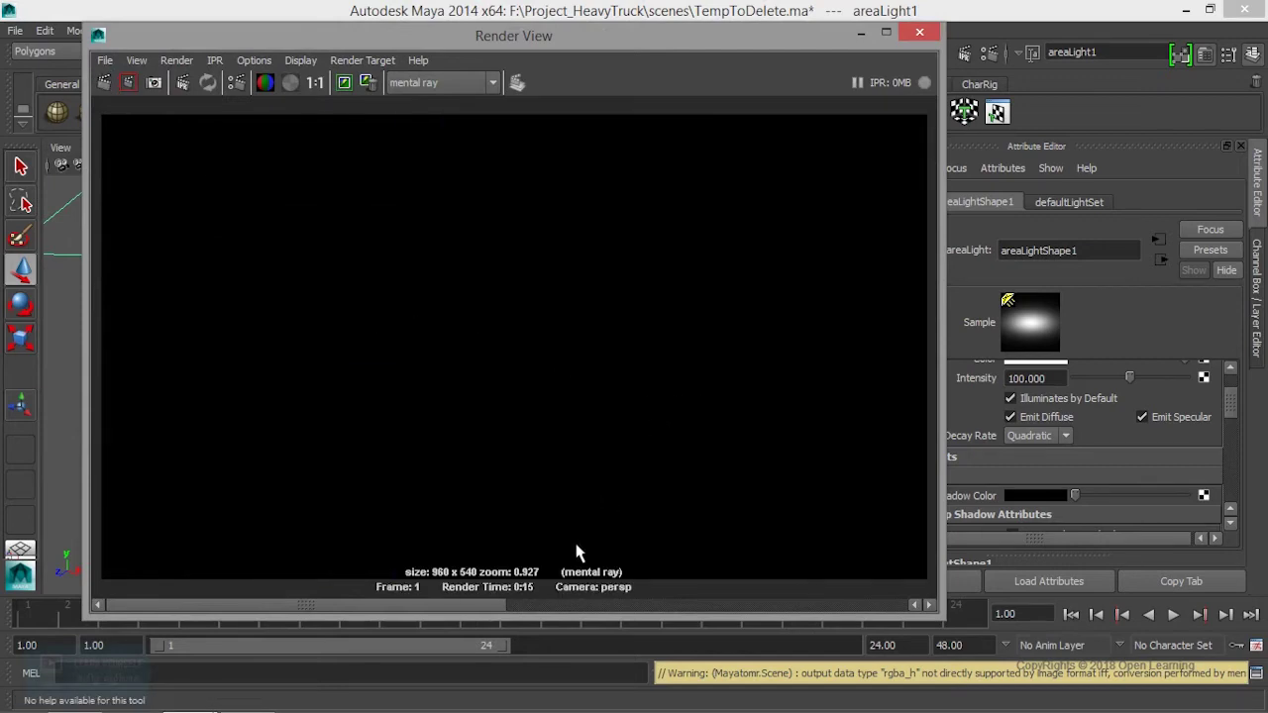
drag(476, 607, 354, 606)
Set the area light intensity to 1000 and re-render, zooming in to find the truck.
click(1027, 377)
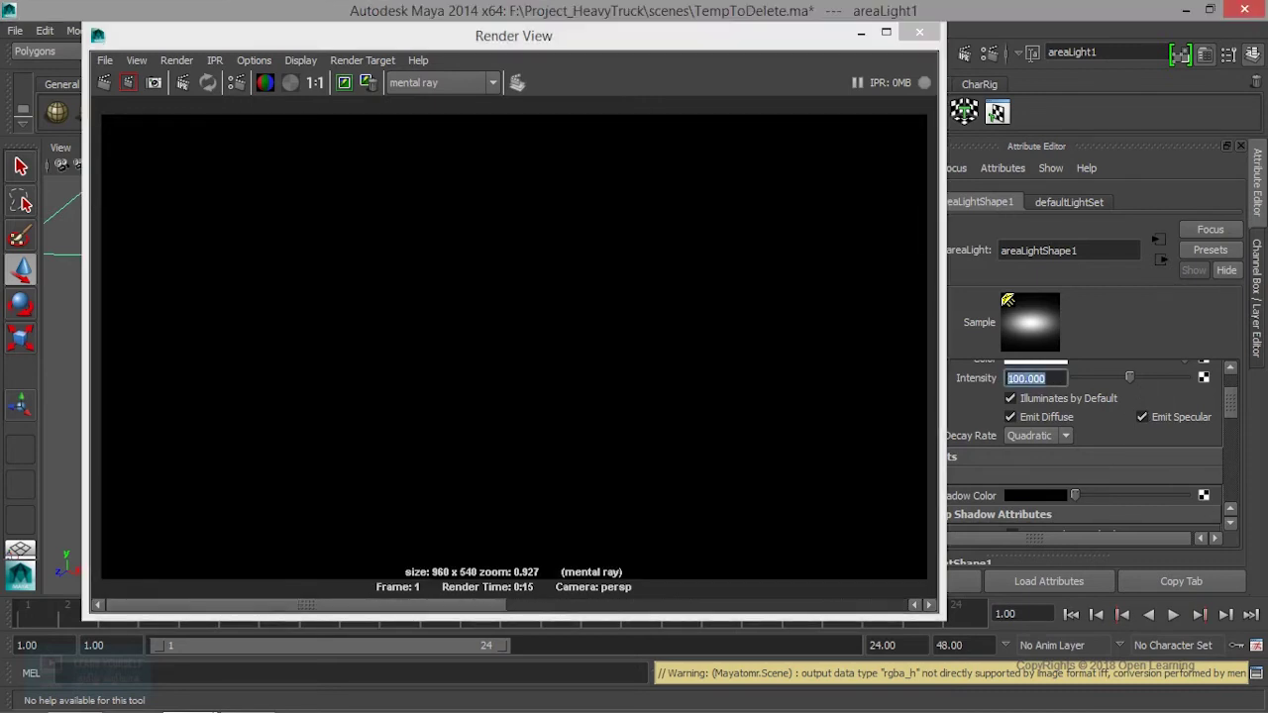
text(1000)
key(Return)
click(103, 85)
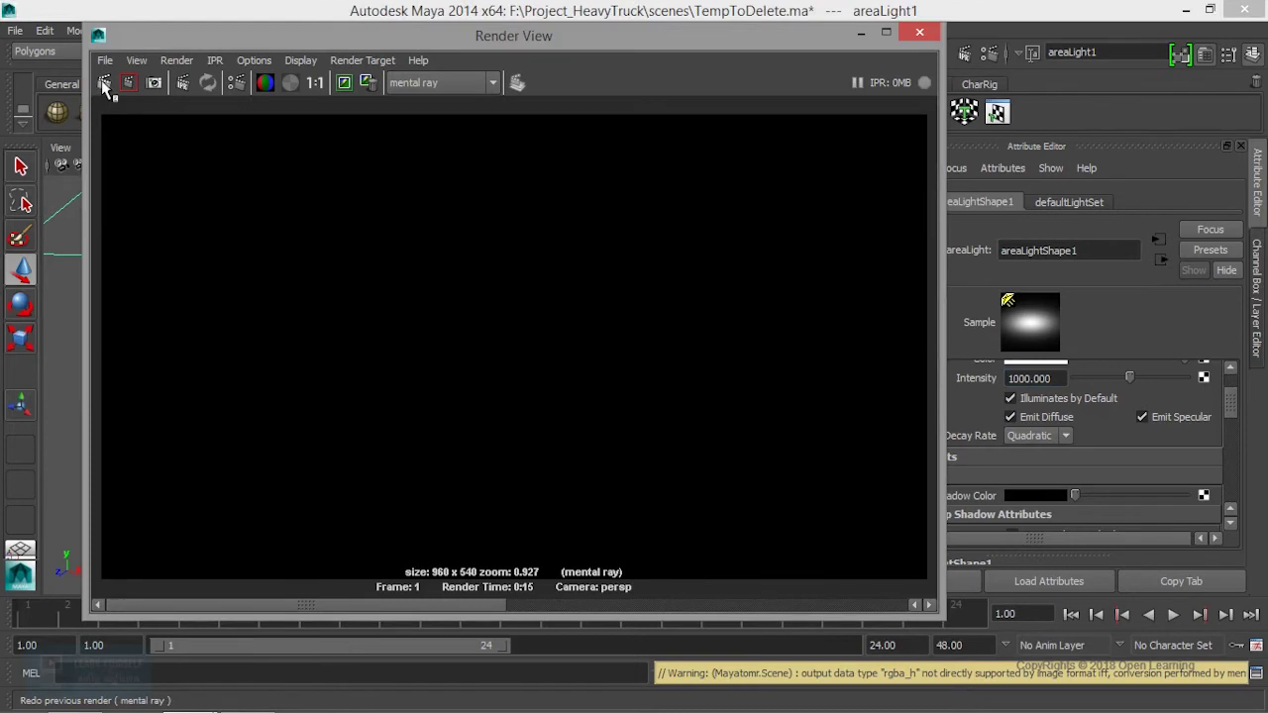
click(104, 85)
scroll(383, 459, up, 2)
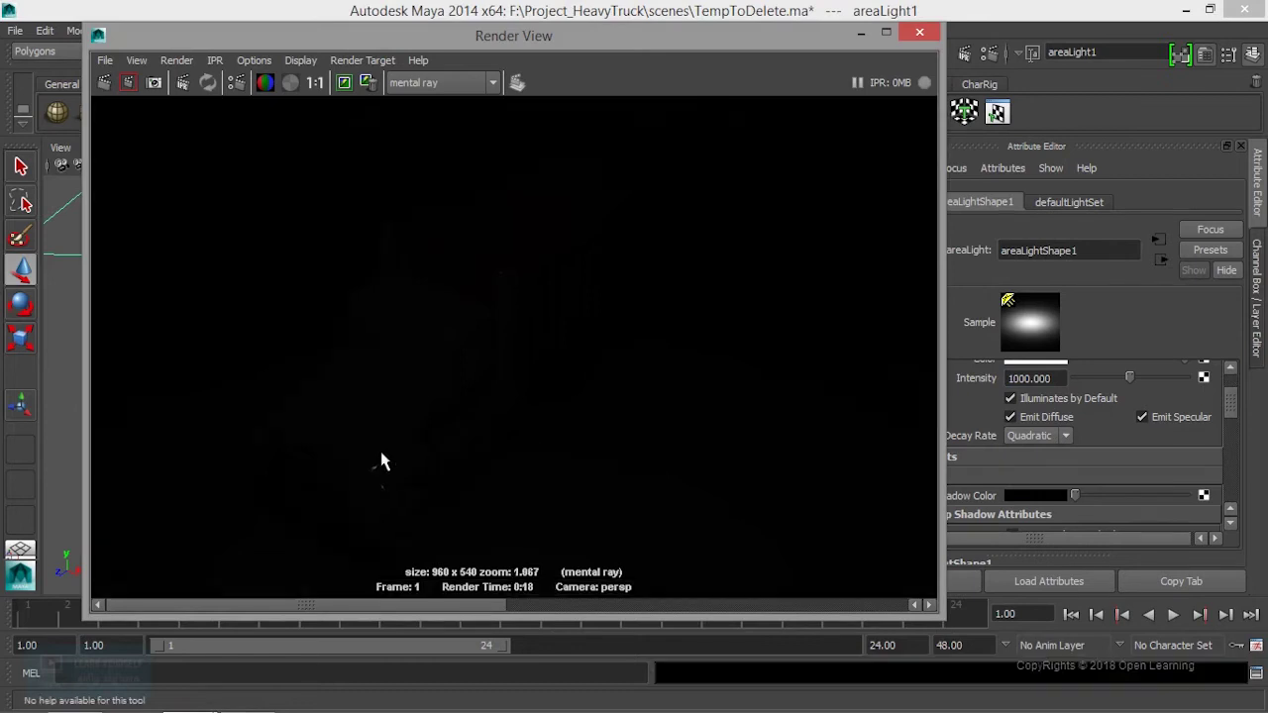
alt+middle_drag(416, 522, 512, 350)
Raise the intensity to 10000, re-render, and compare it with the previous render.
click(1028, 378)
text(10000.000)
key(Return)
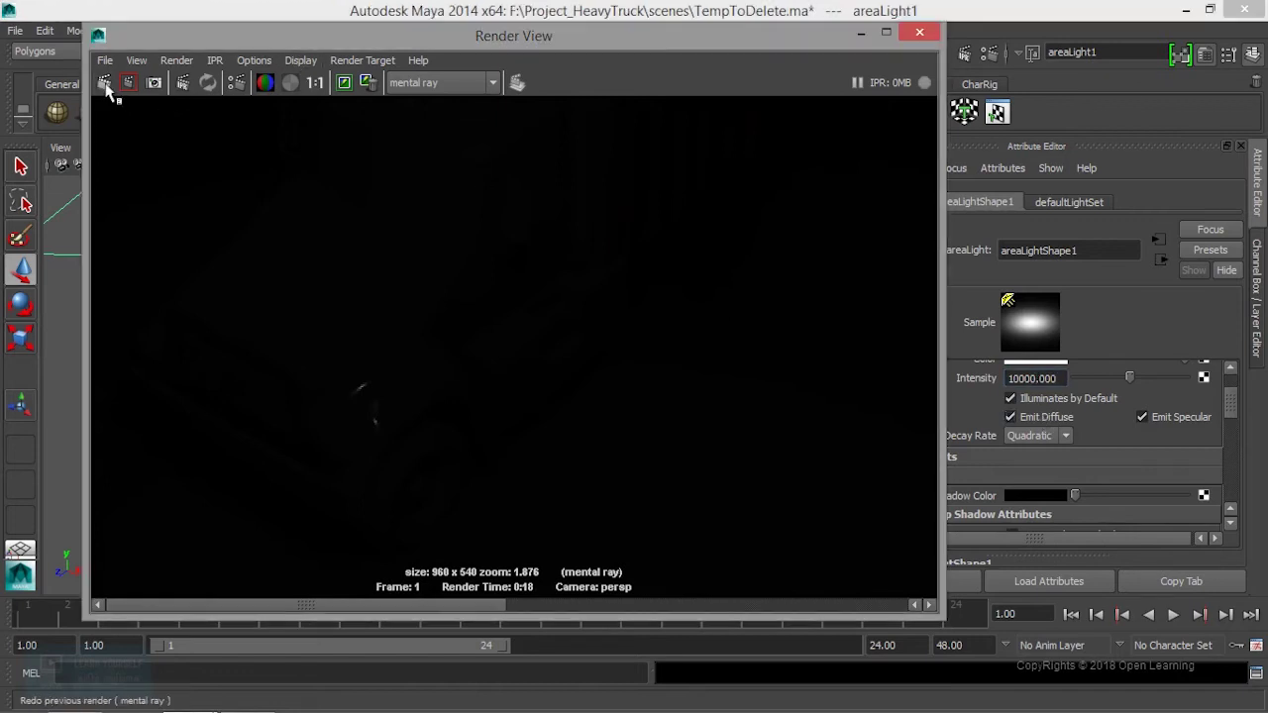
click(106, 84)
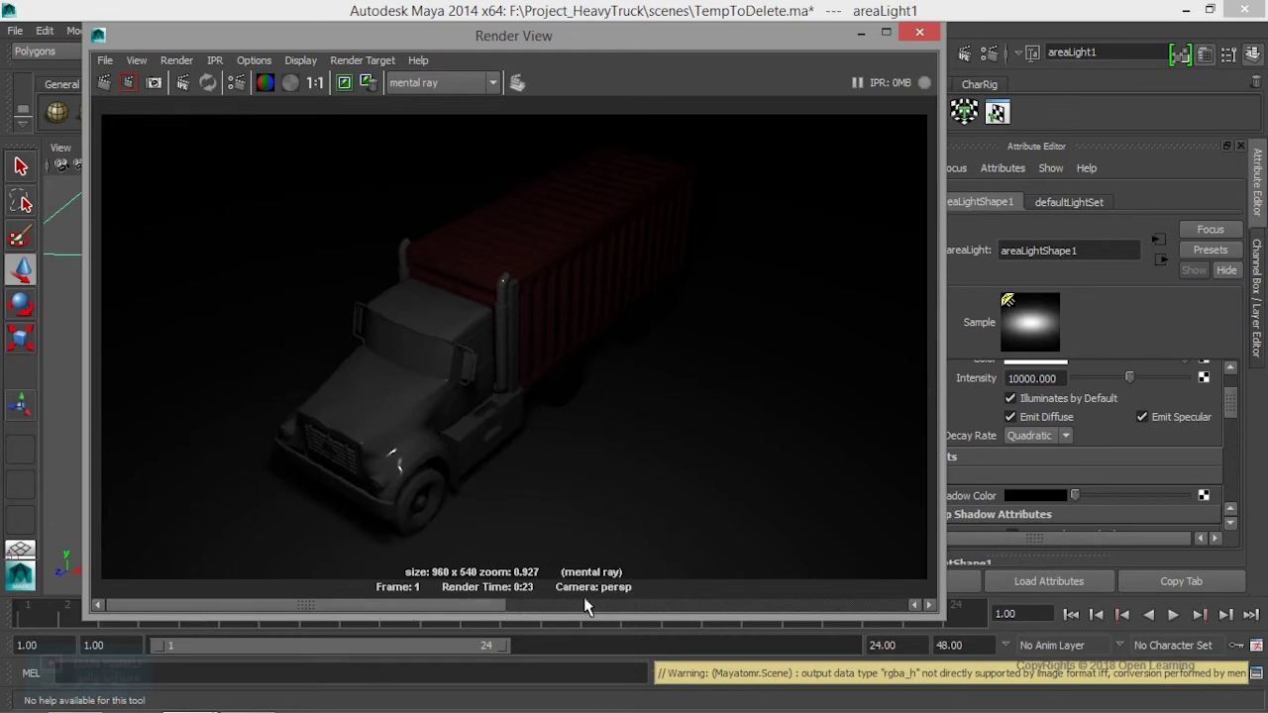
drag(379, 604, 626, 606)
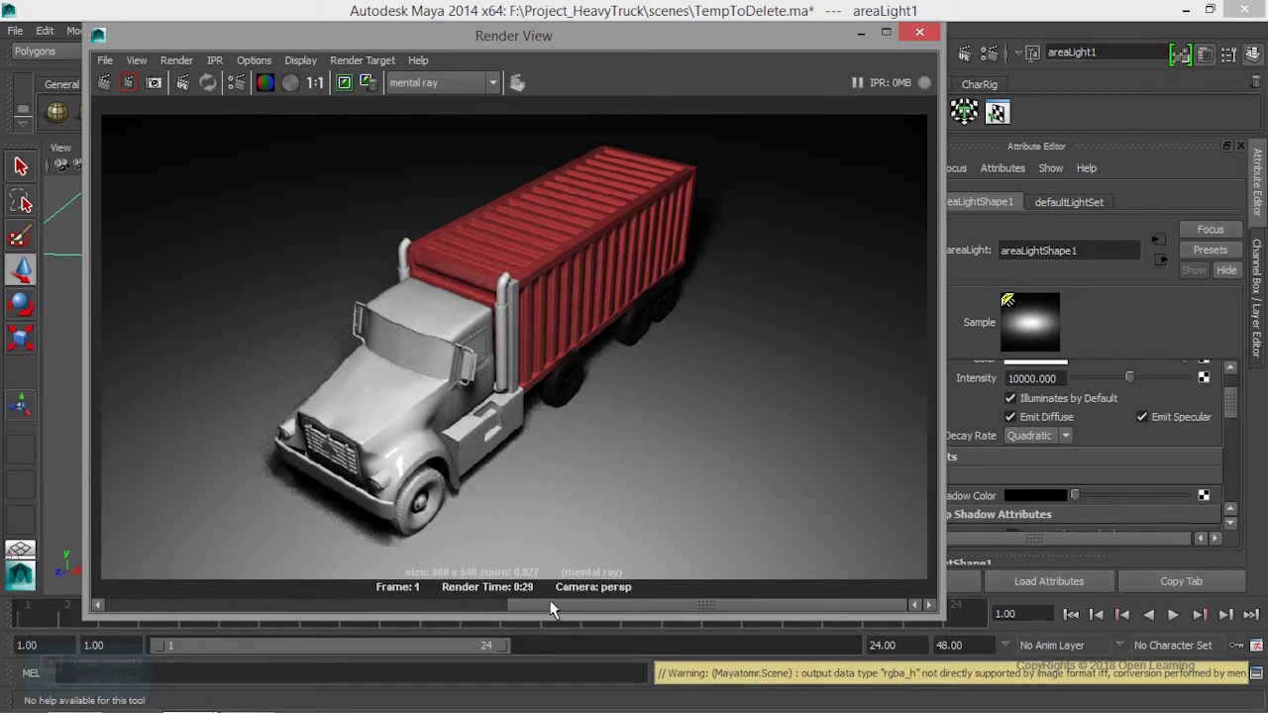
click(352, 604)
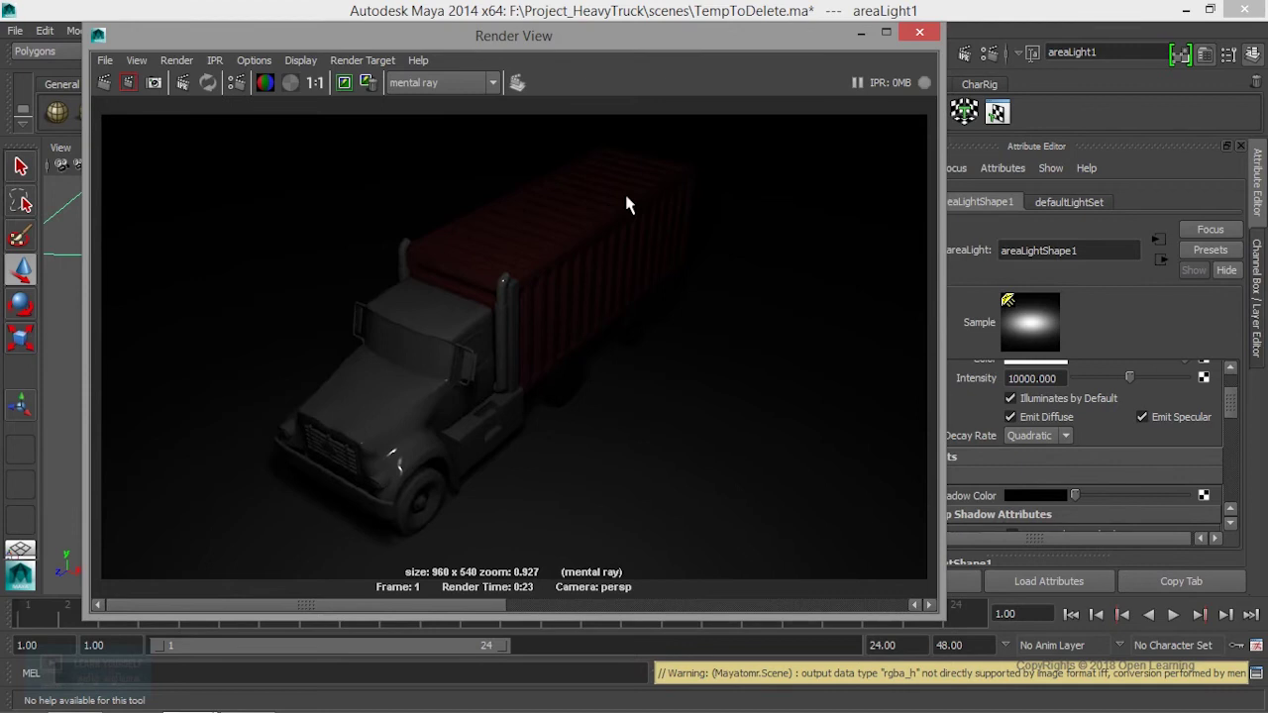
click(859, 32)
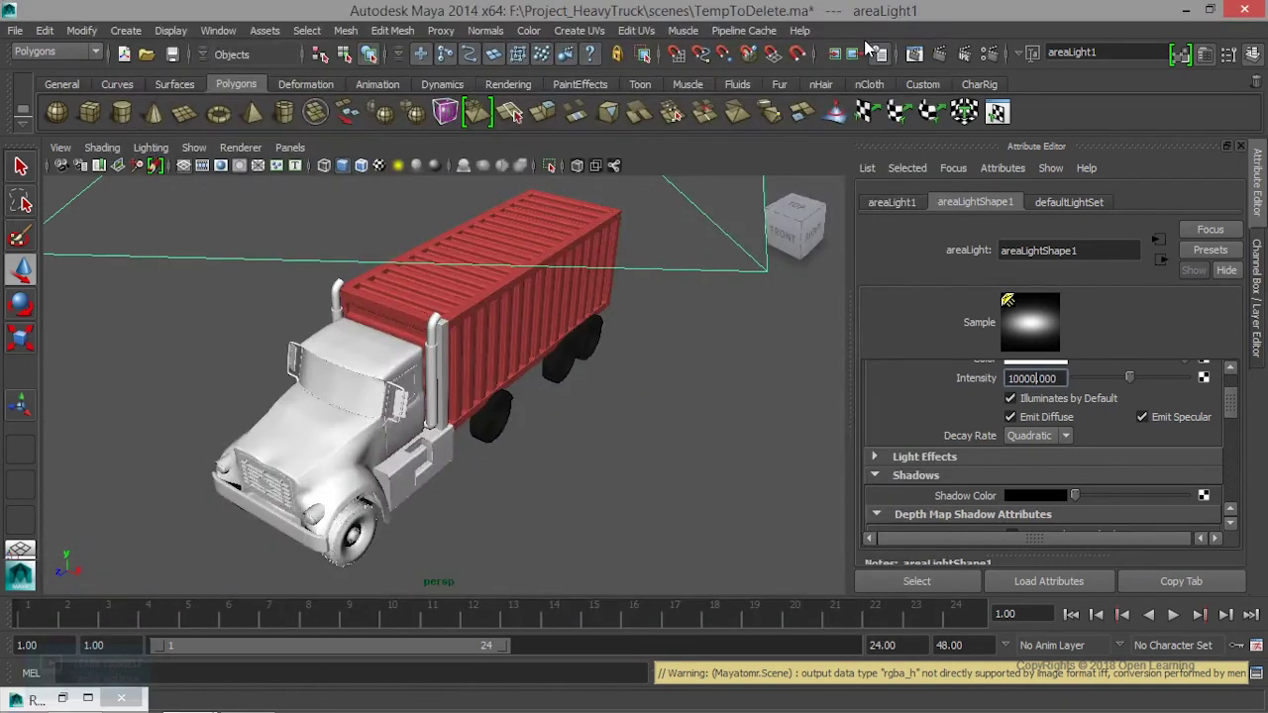
Change the area light intensity to 50000 and re-render the truck.
drag(1056, 379, 1008, 378)
text(5)
click(913, 54)
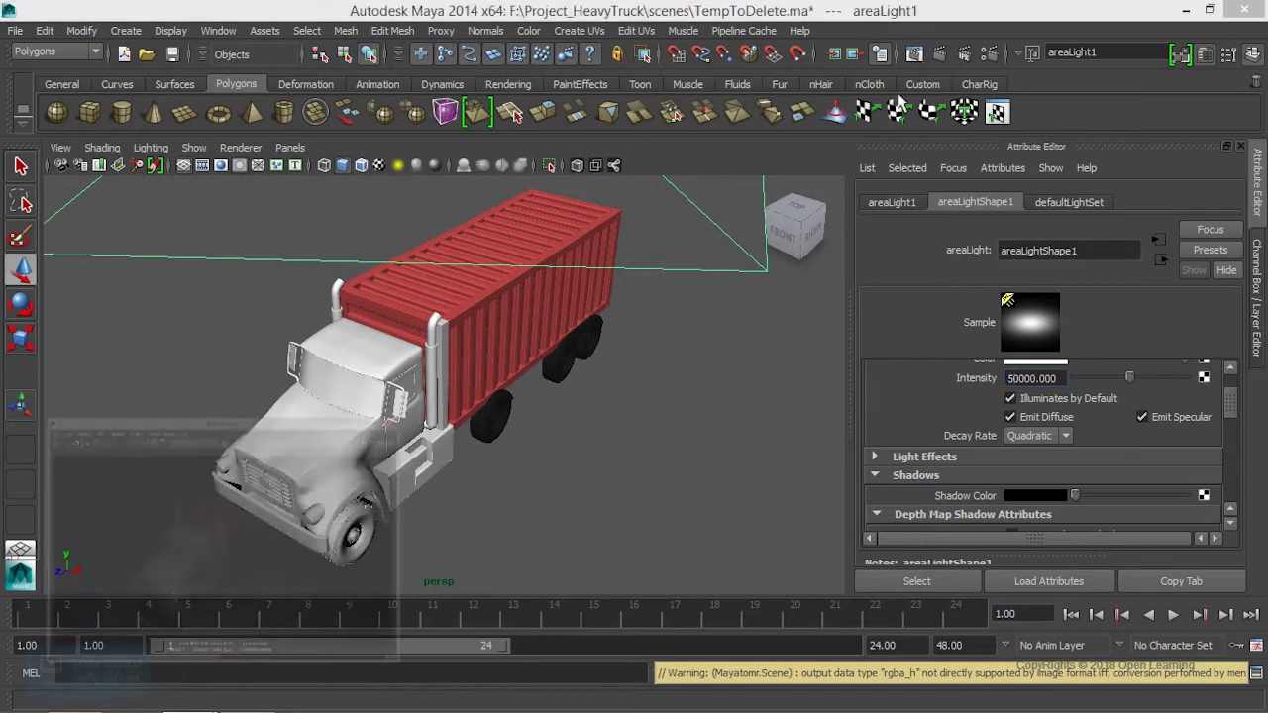
click(105, 83)
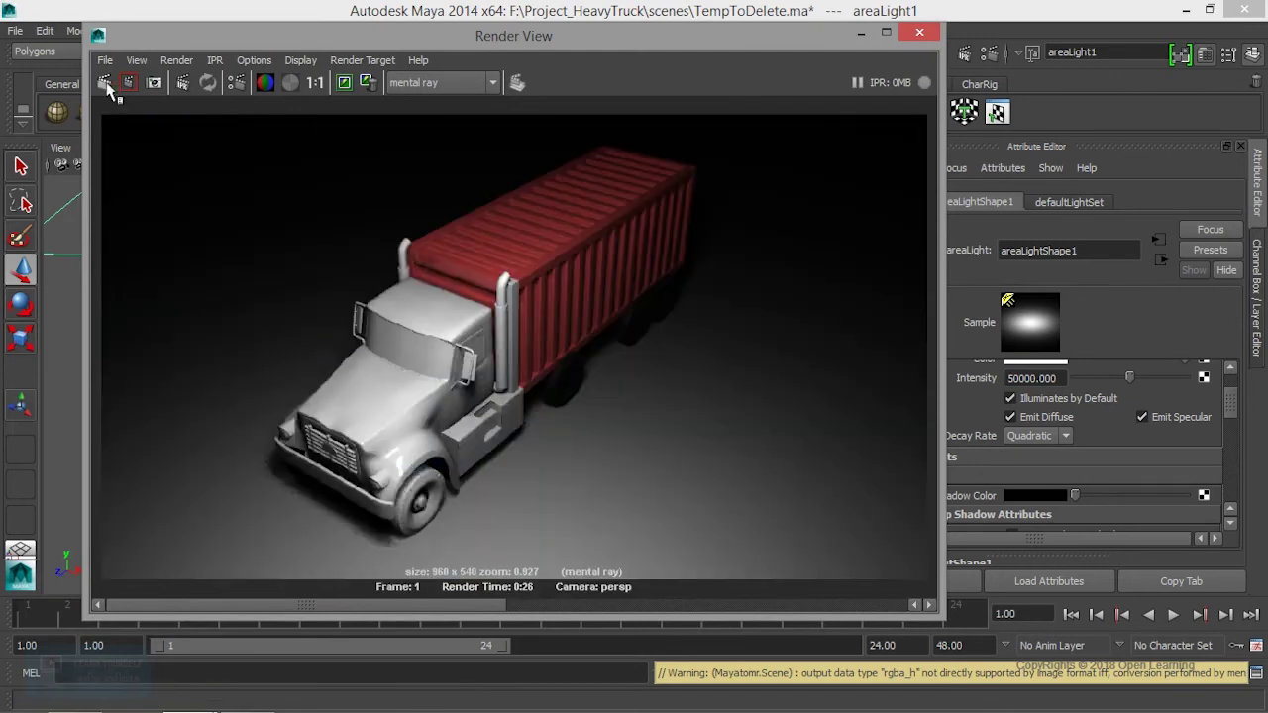
click(919, 31)
click(912, 51)
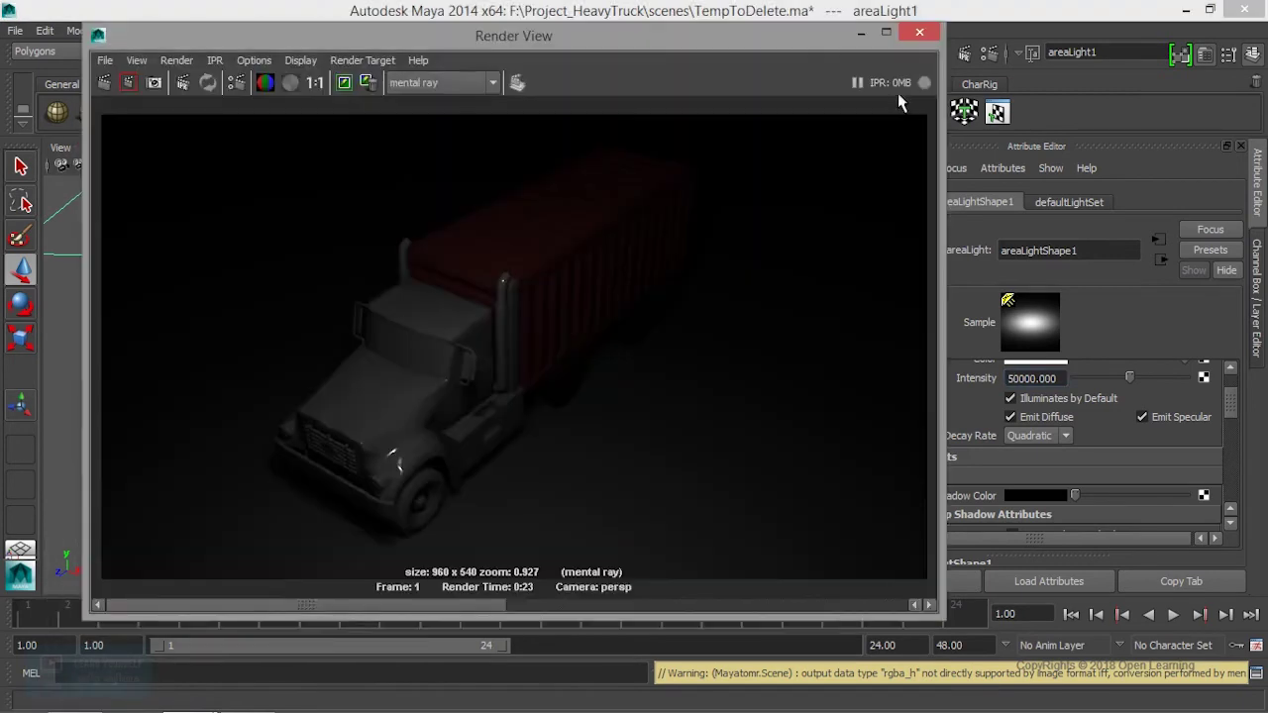
click(106, 84)
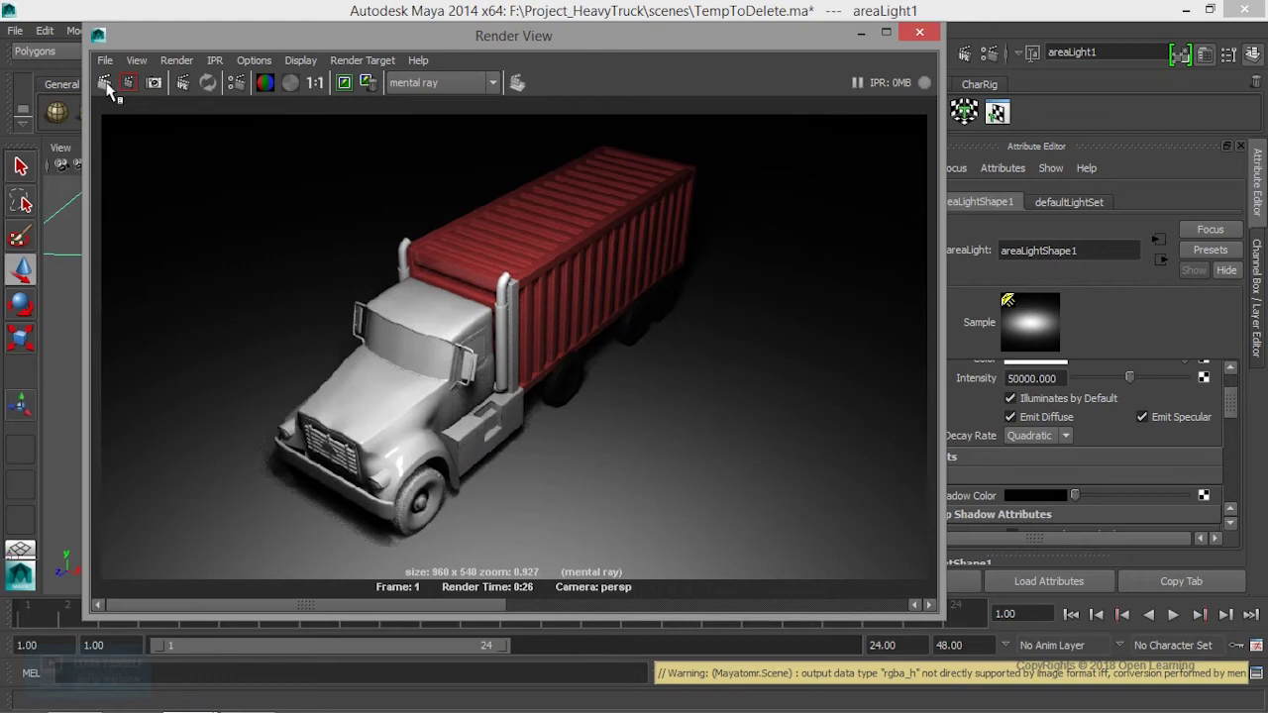
Compare the stored renders and zoom in on the red container.
mouse_move(366, 600)
mouse_down()
mouse_move(733, 600)
mouse_move(432, 604)
mouse_move(439, 594)
mouse_up()
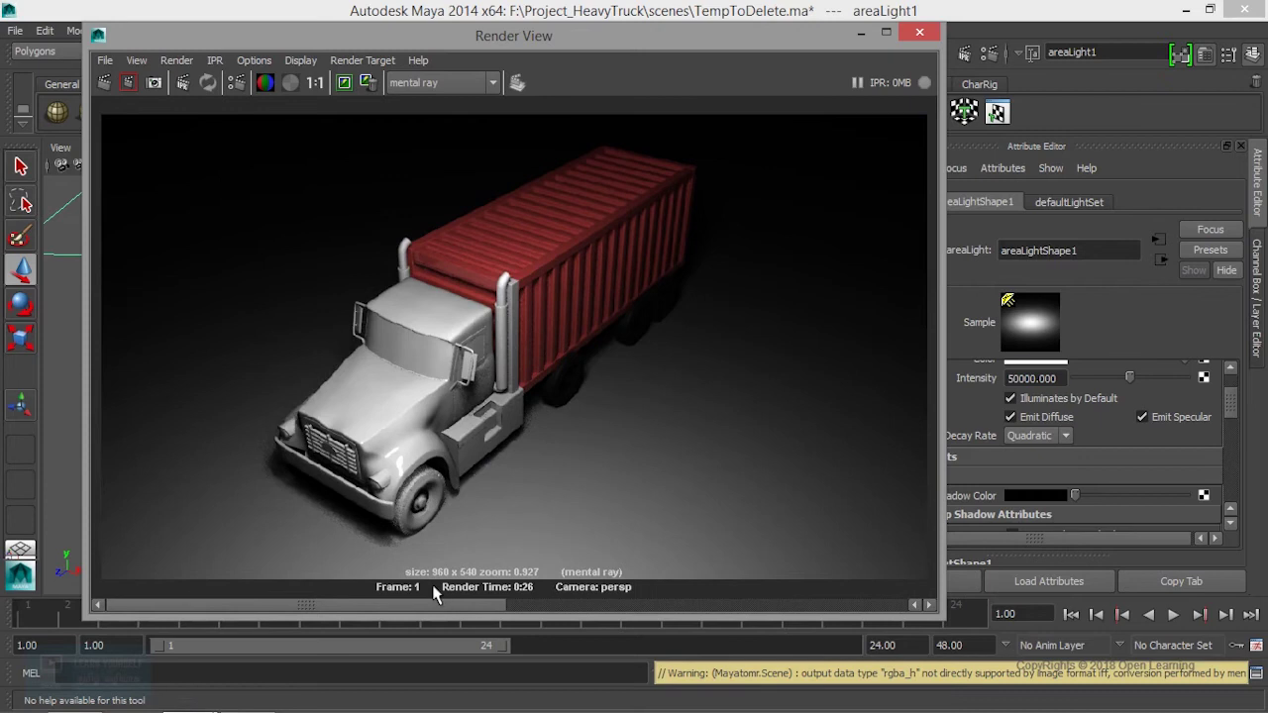
scroll(530, 387, up, 1)
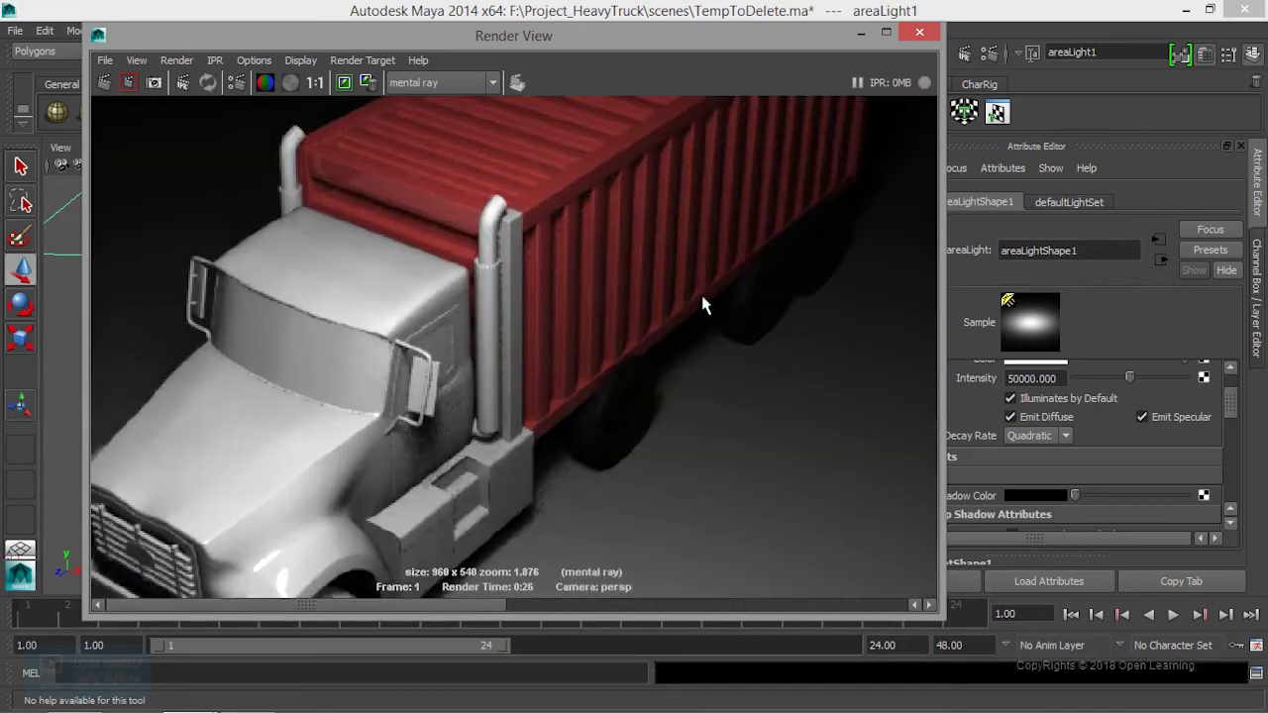
scroll(584, 529, up, 1)
scroll(639, 432, up, 1)
alt+middle_drag(639, 433, 564, 459)
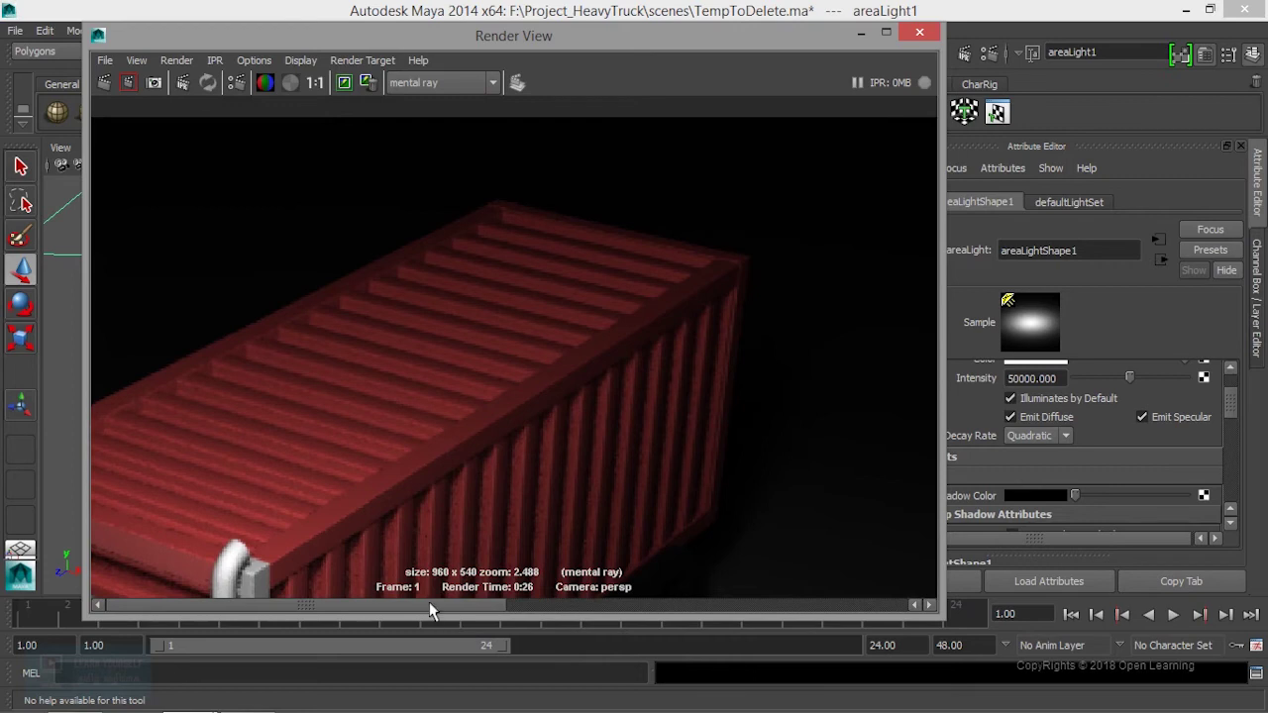
drag(429, 601, 678, 598)
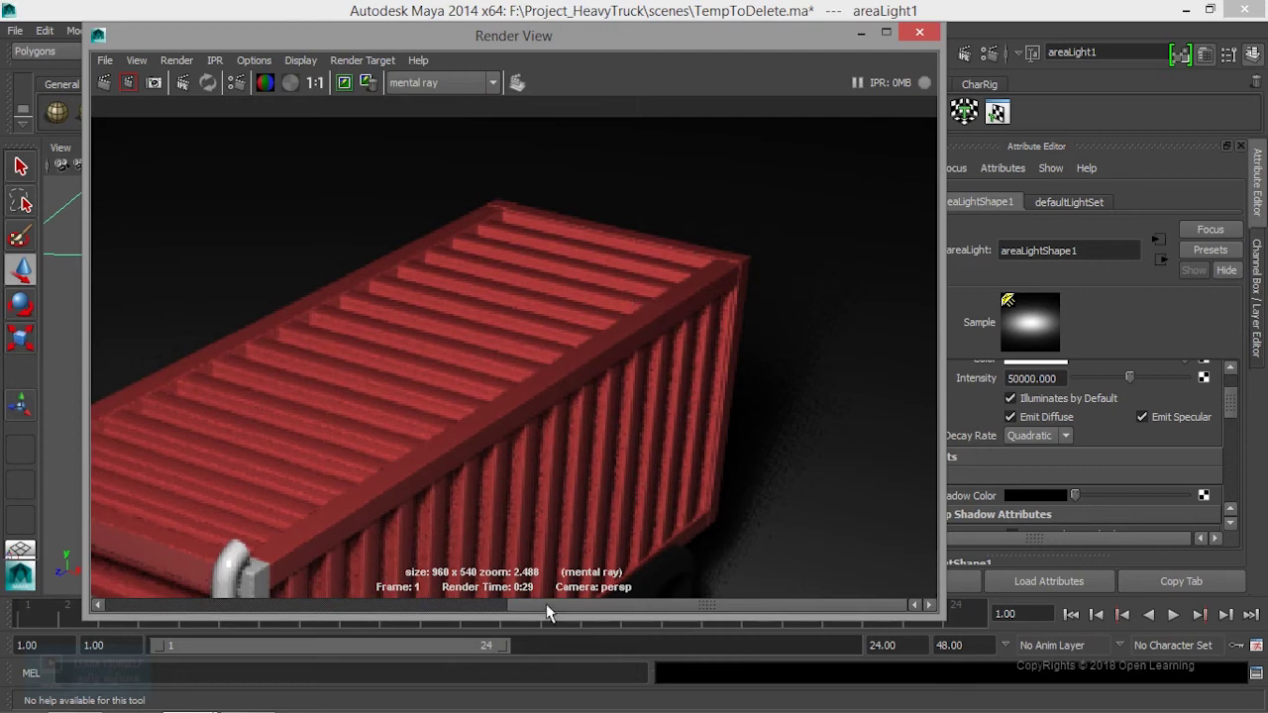
drag(546, 603, 304, 610)
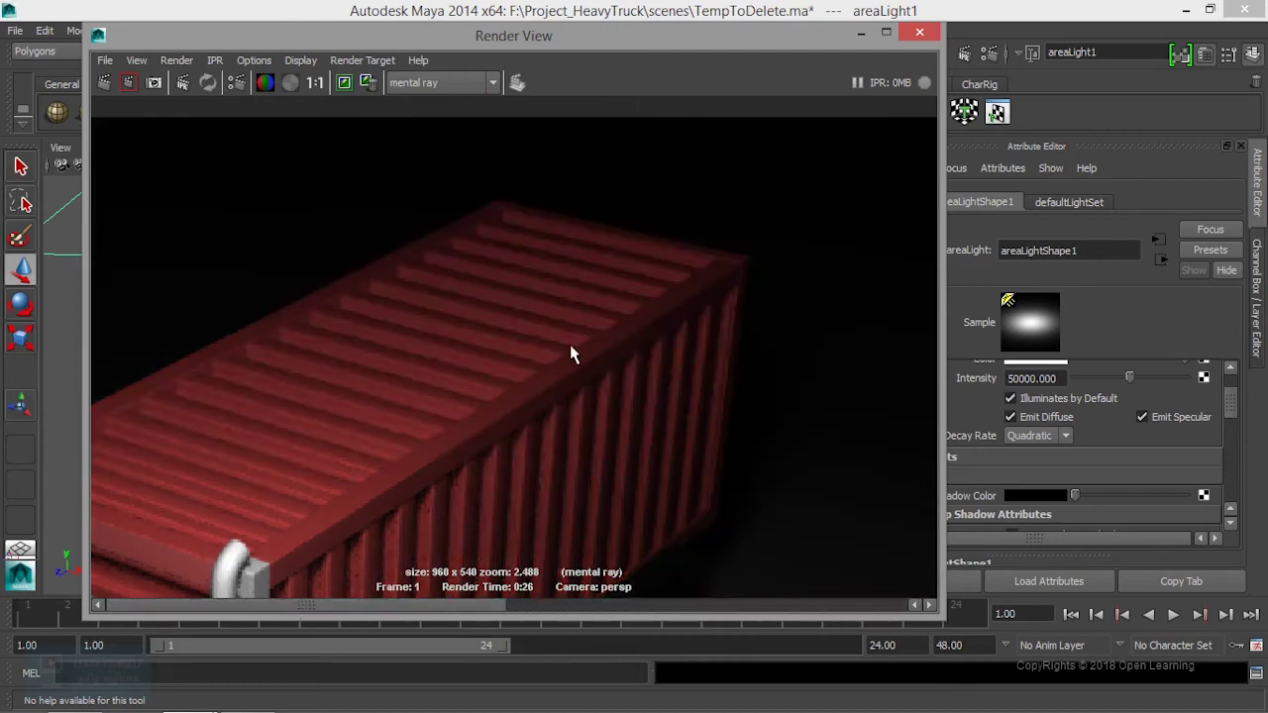
click(861, 34)
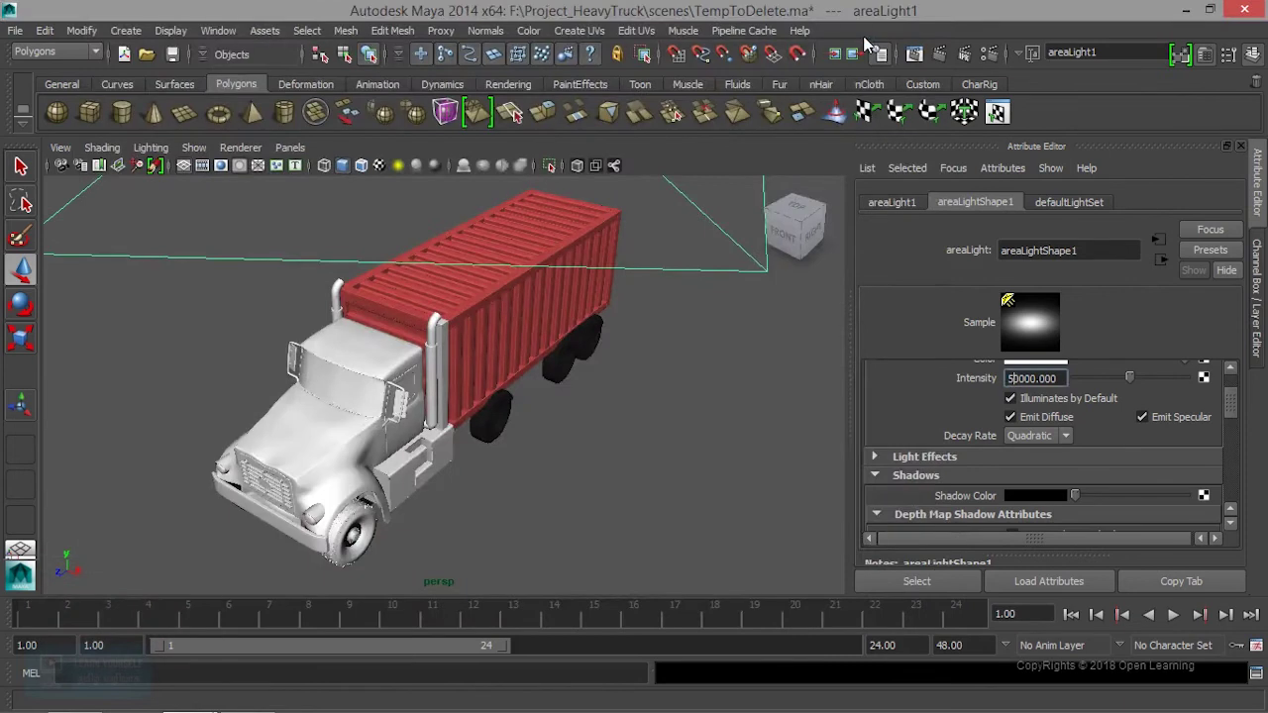
Review the 50000 render, lower the intensity to 15000, and duplicate the light.
click(916, 58)
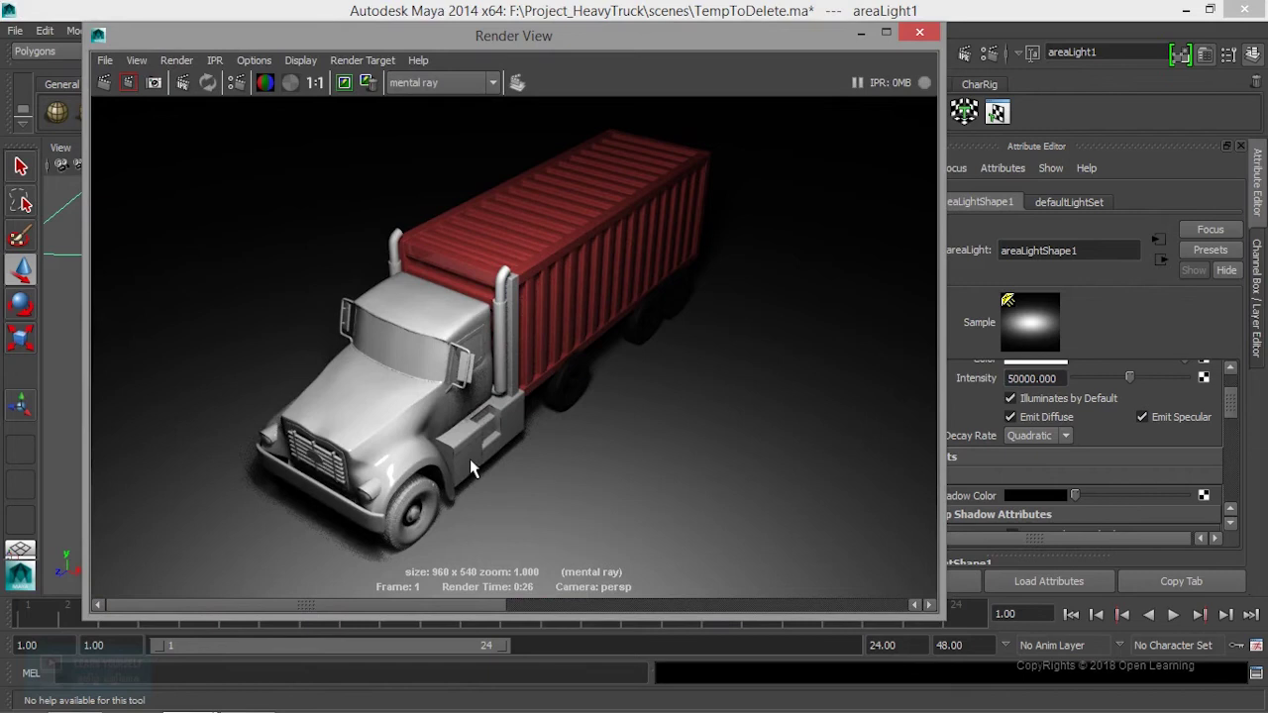
click(861, 34)
text(15000.000)
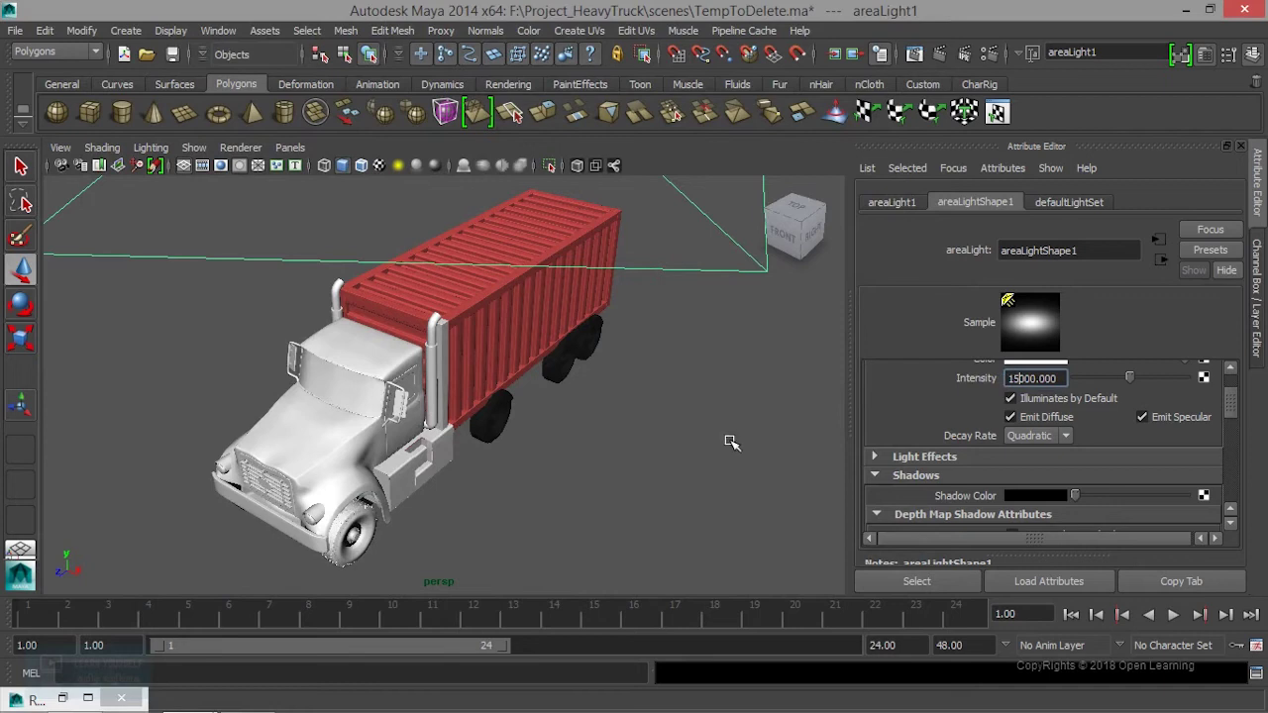
click(667, 271)
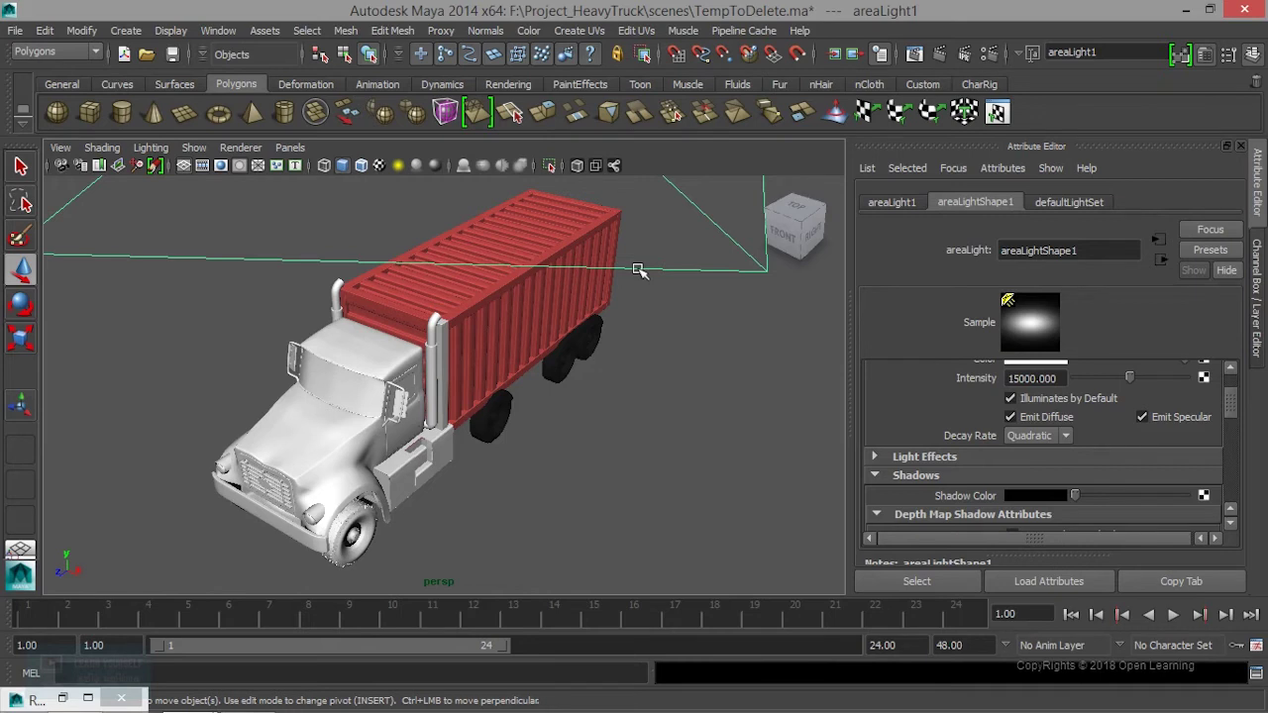
key(ctrl+d)
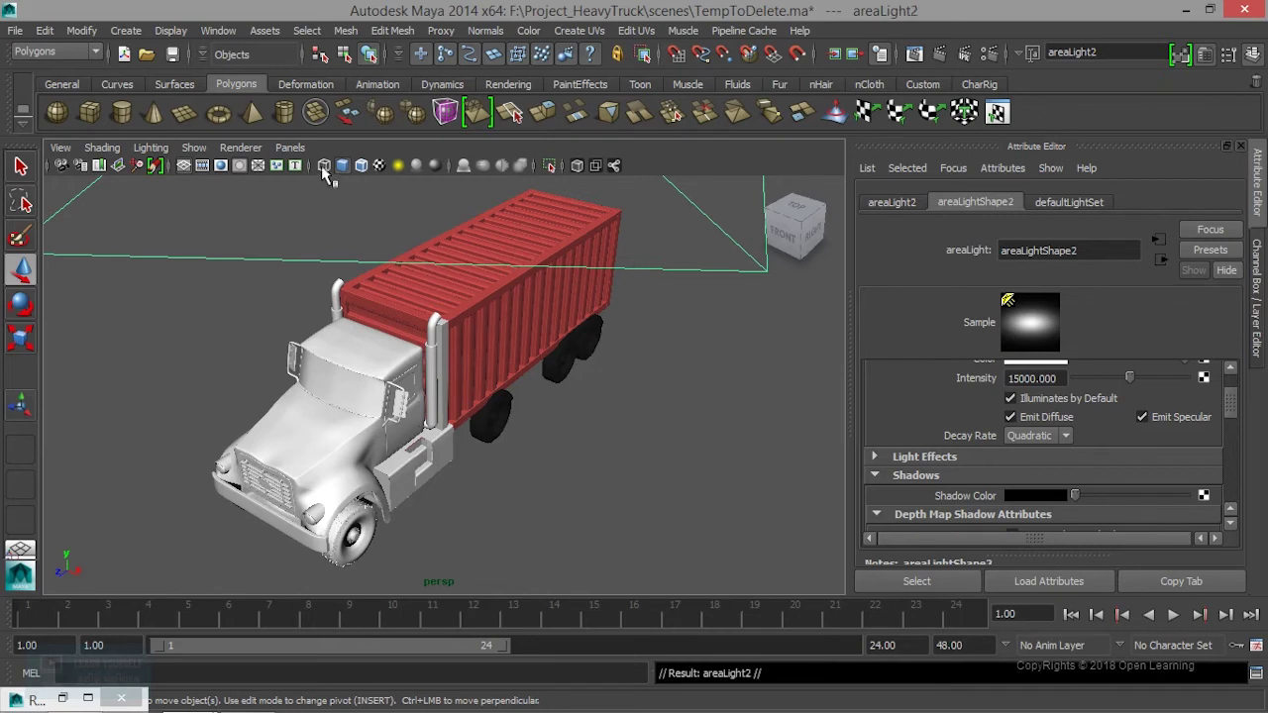
Look through the duplicated light and aim it at the truck's side.
click(290, 147)
click(319, 220)
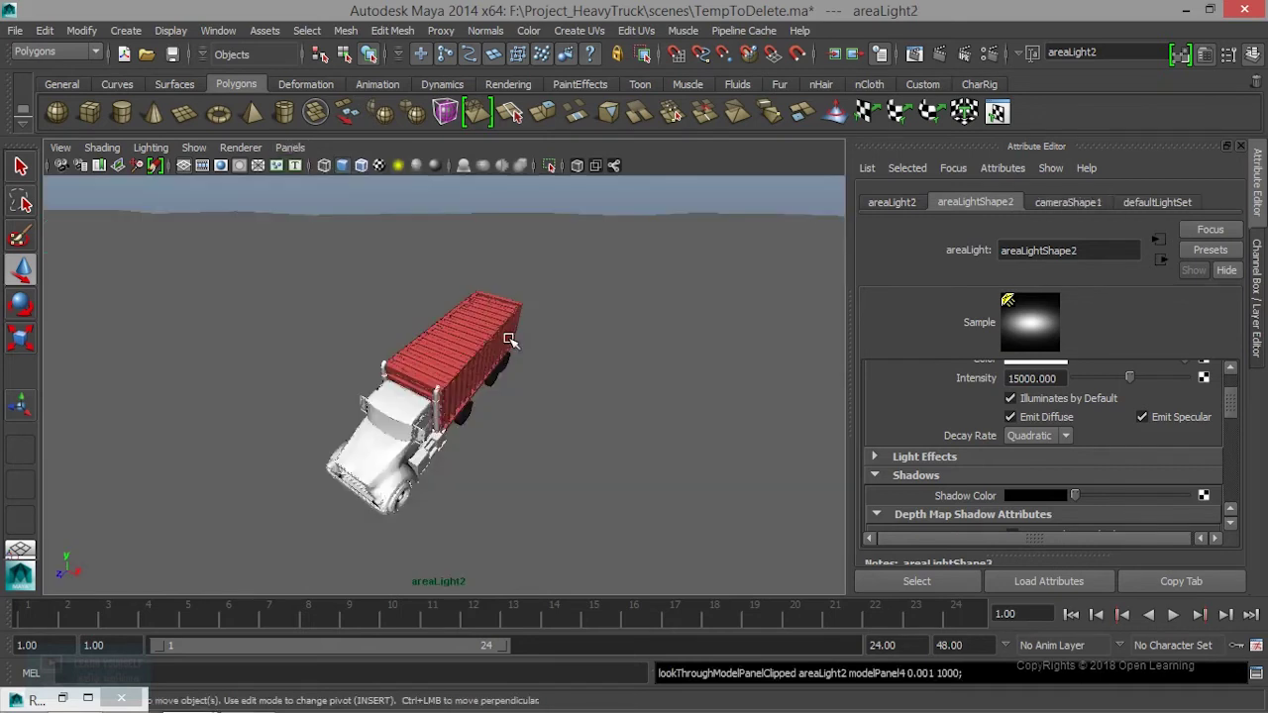
mouse_move(510, 340)
alt+mouse_down()
mouse_move(674, 412)
mouse_move(645, 363)
alt+mouse_up()
alt+right_drag(563, 422, 623, 438)
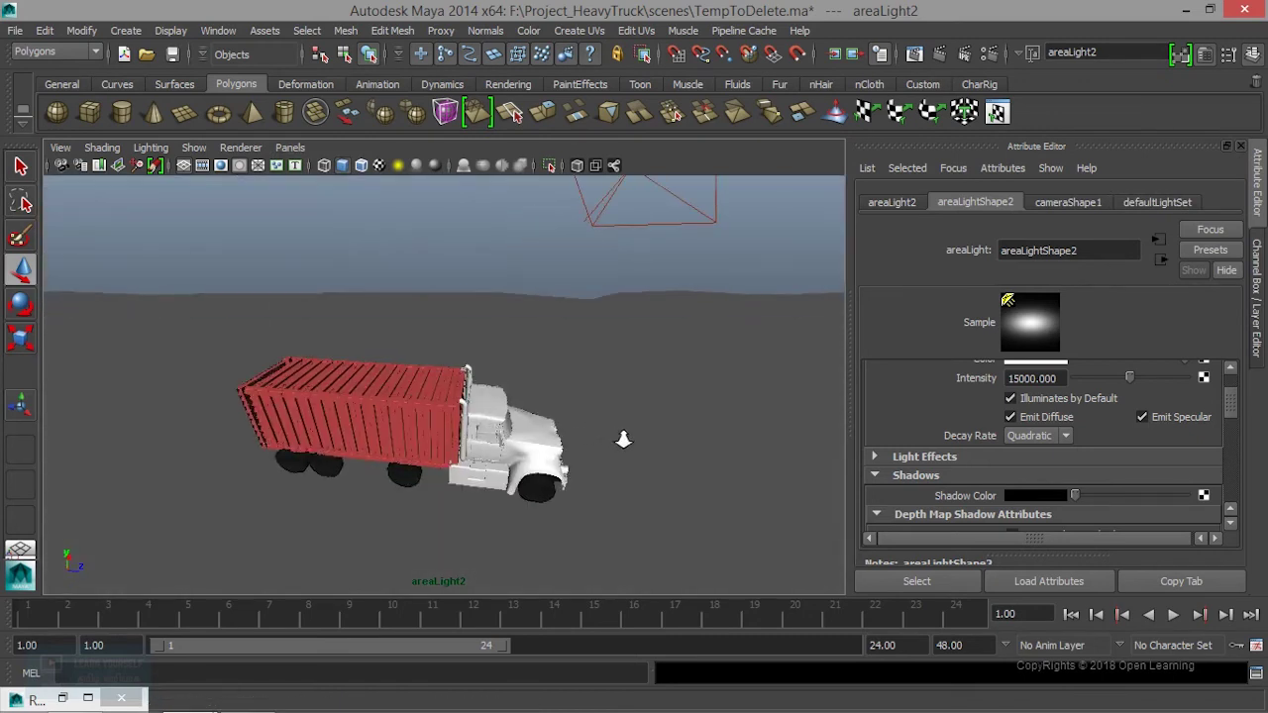
alt+middle_drag(608, 445, 597, 410)
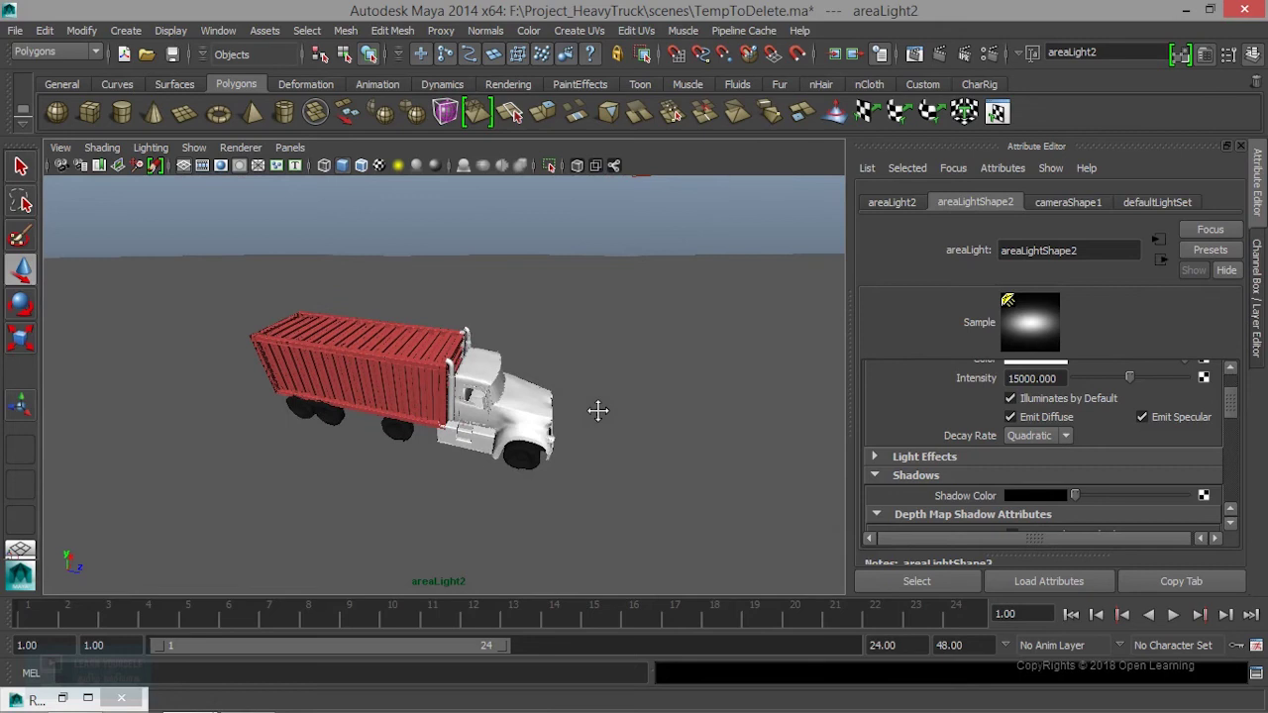
alt+drag(597, 410, 558, 405)
alt+right_drag(558, 405, 590, 421)
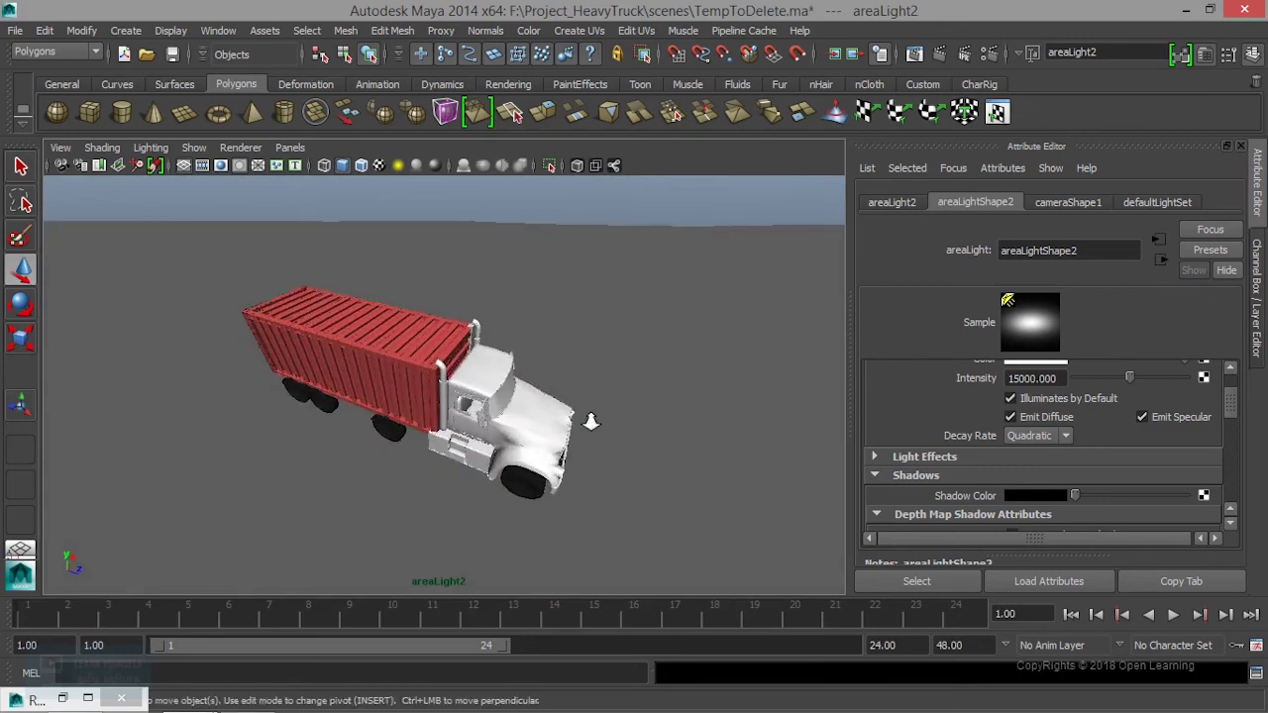
mouse_move(589, 419)
alt+mouse_down()
mouse_move(575, 453)
mouse_move(577, 413)
mouse_move(530, 409)
mouse_move(532, 380)
alt+mouse_up()
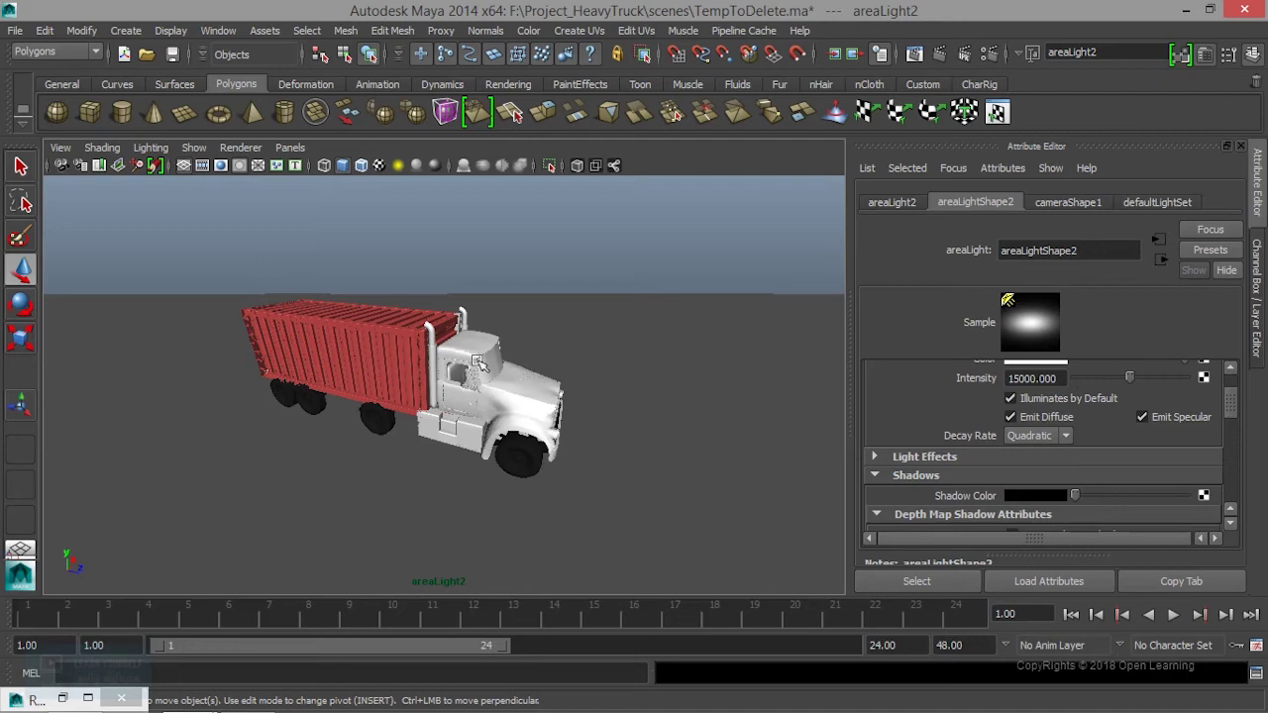
Return the viewport to the persp camera and duplicate the light again.
click(292, 149)
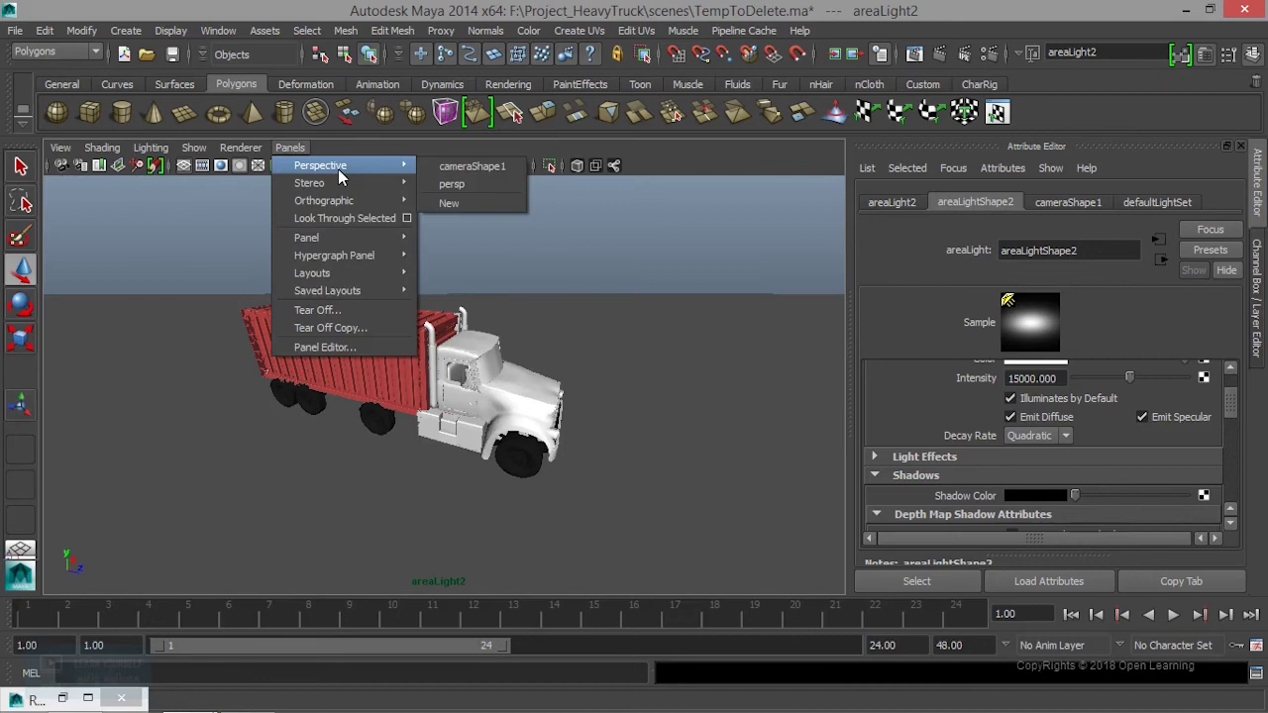
click(456, 188)
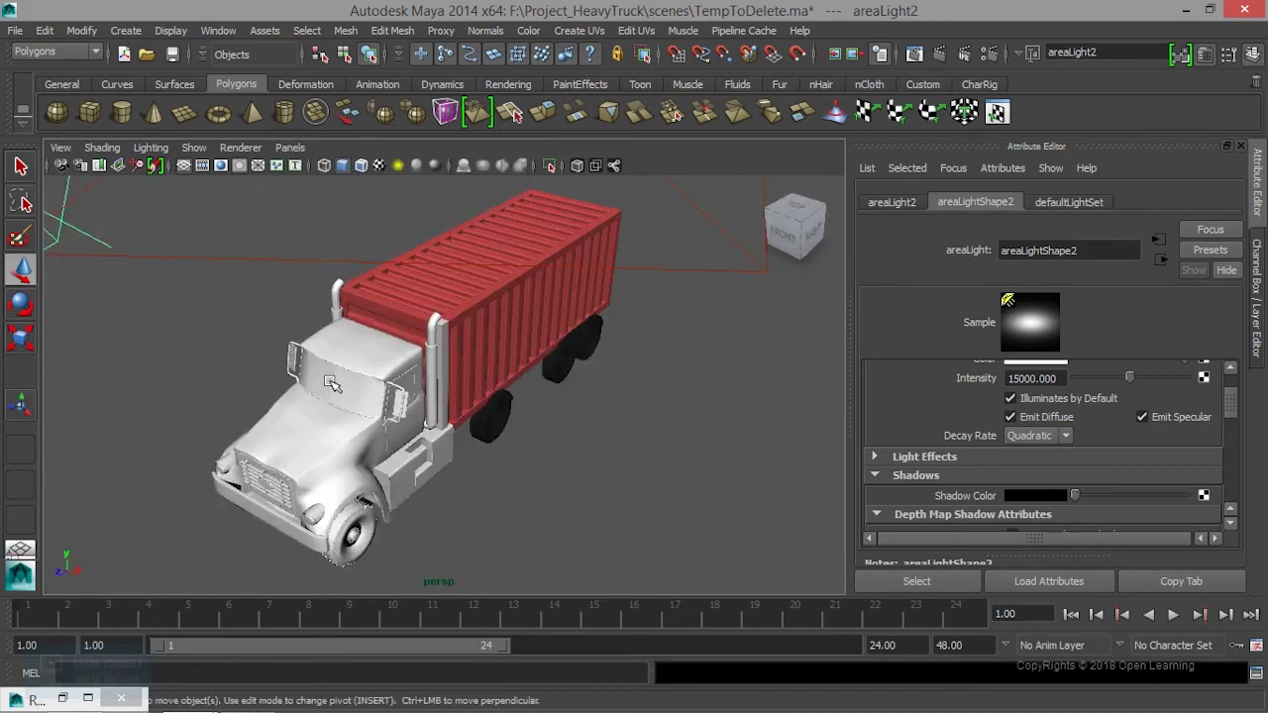
key(ctrl+d)
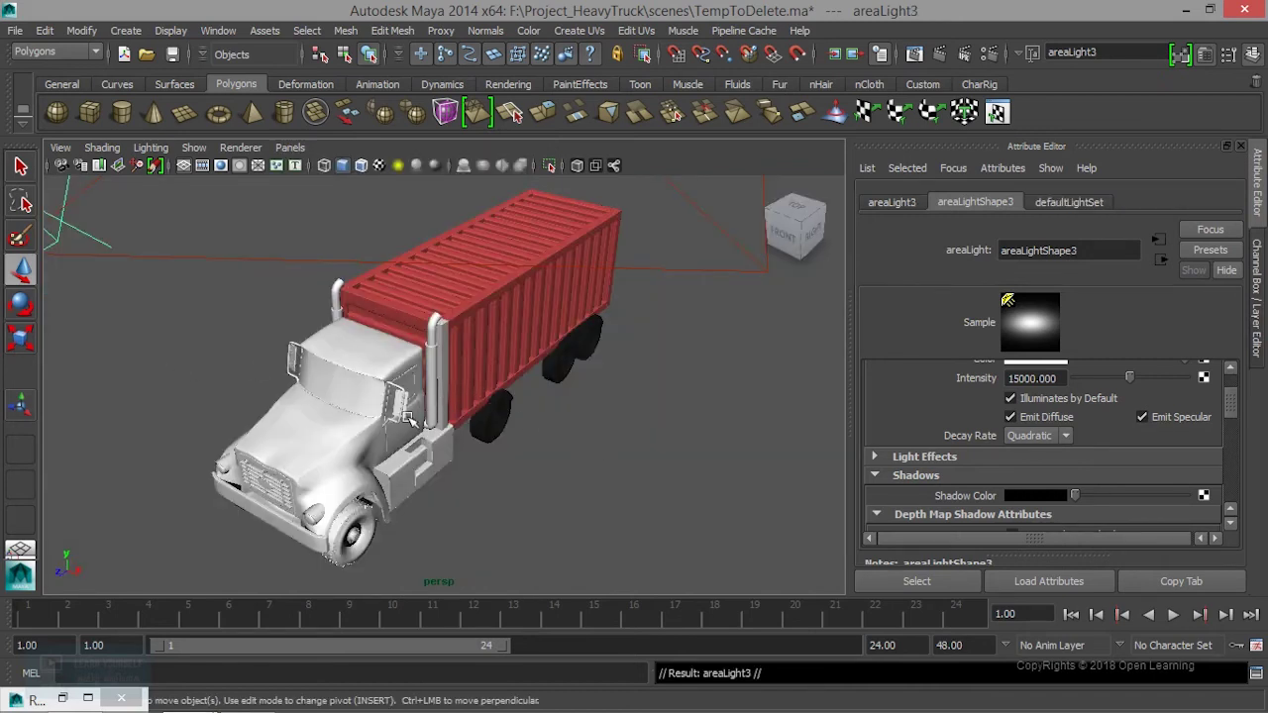
Look through the third light and aim it at the container's rear.
click(292, 150)
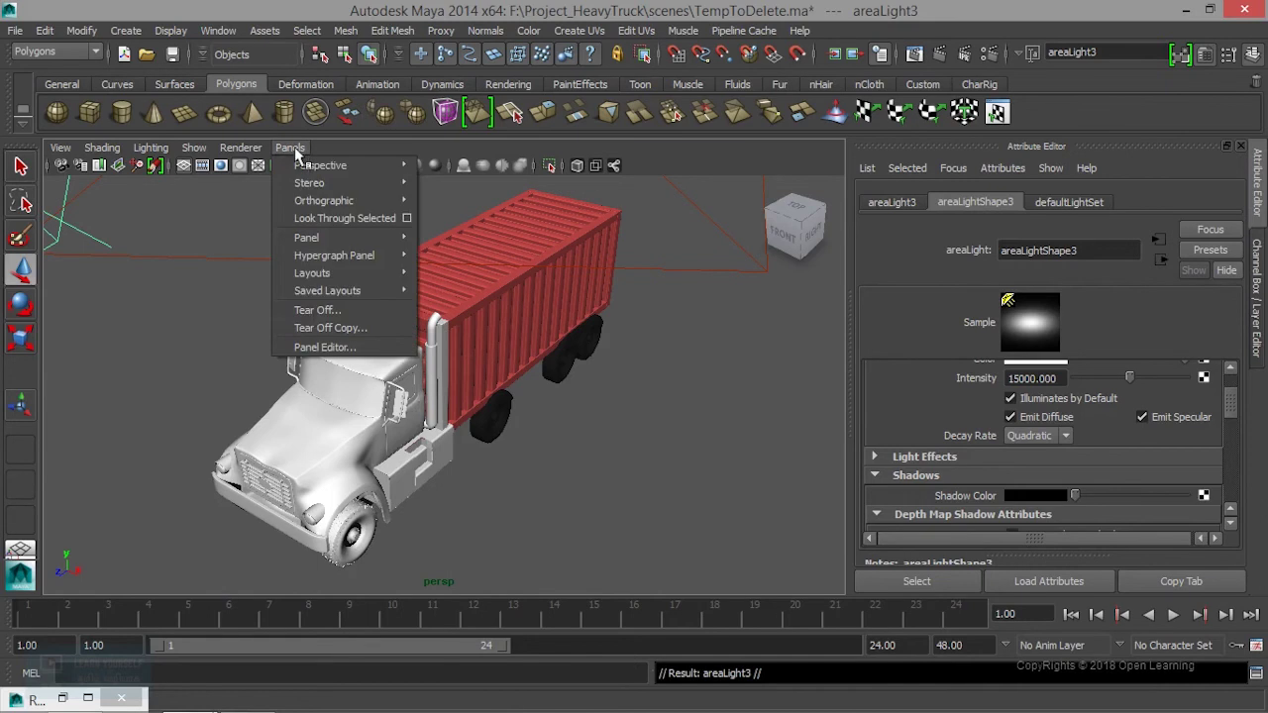
click(347, 217)
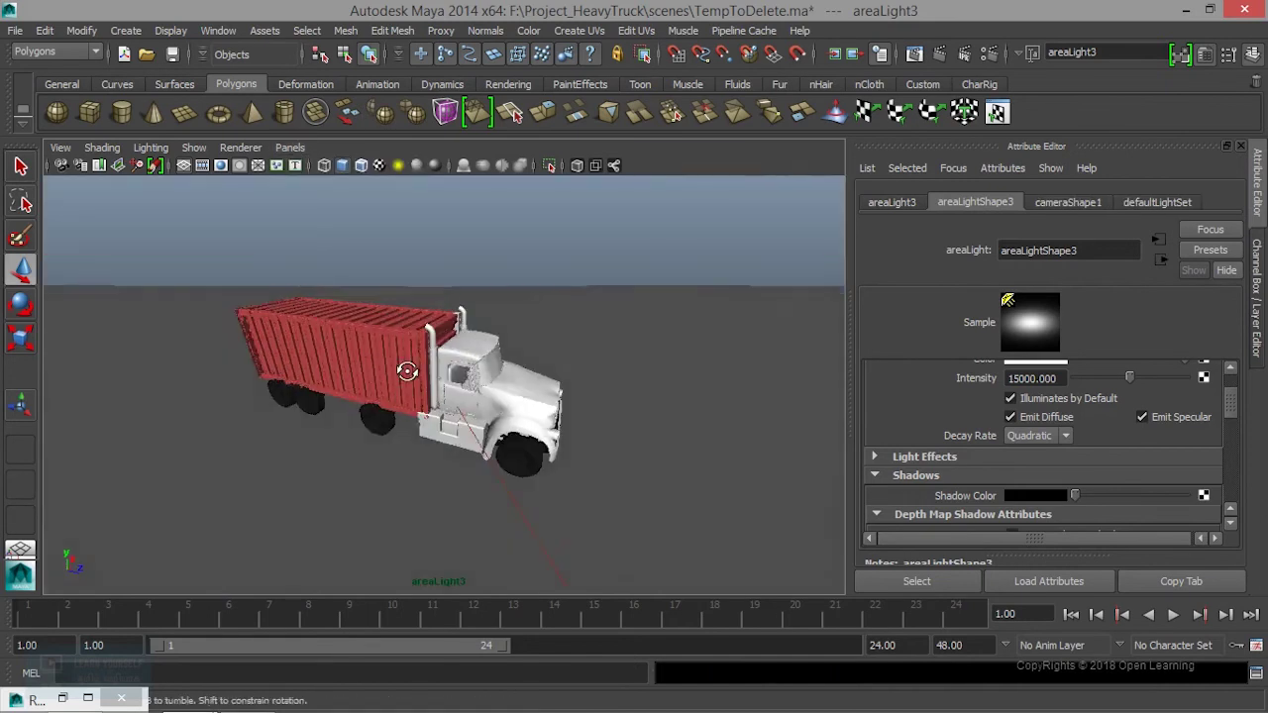
alt+drag(407, 371, 498, 212)
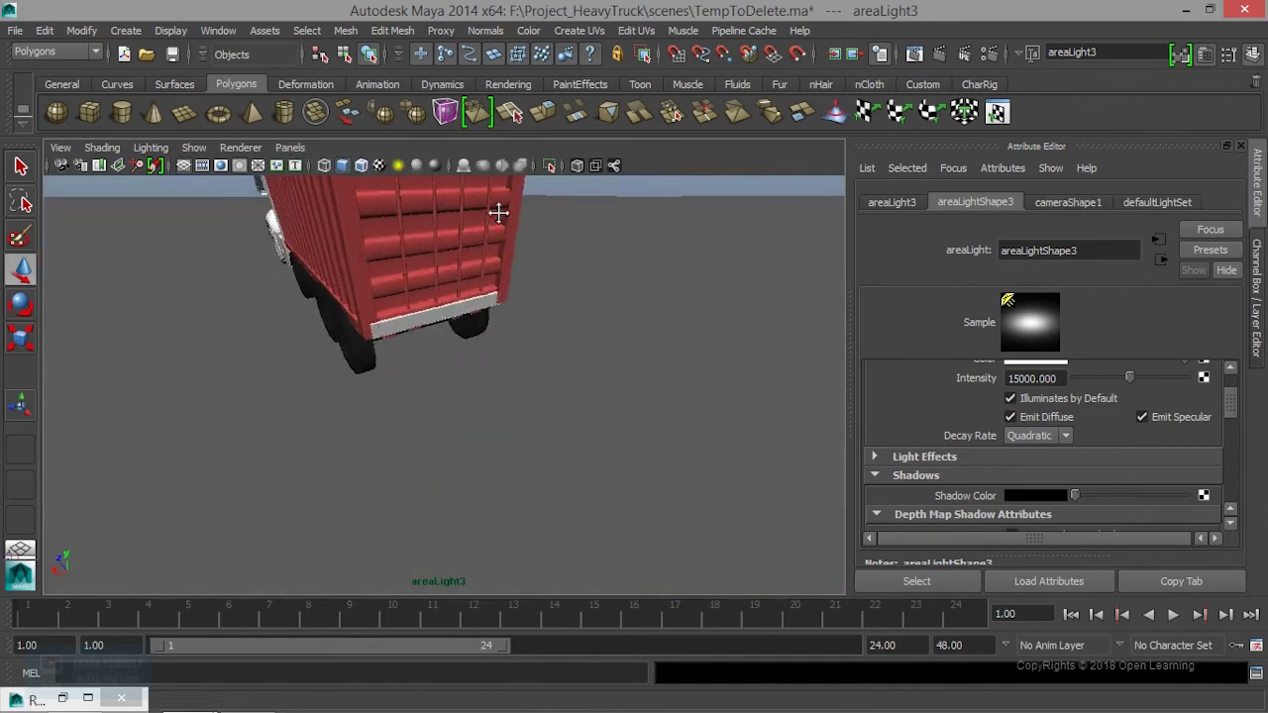
alt+middle_drag(499, 212, 542, 285)
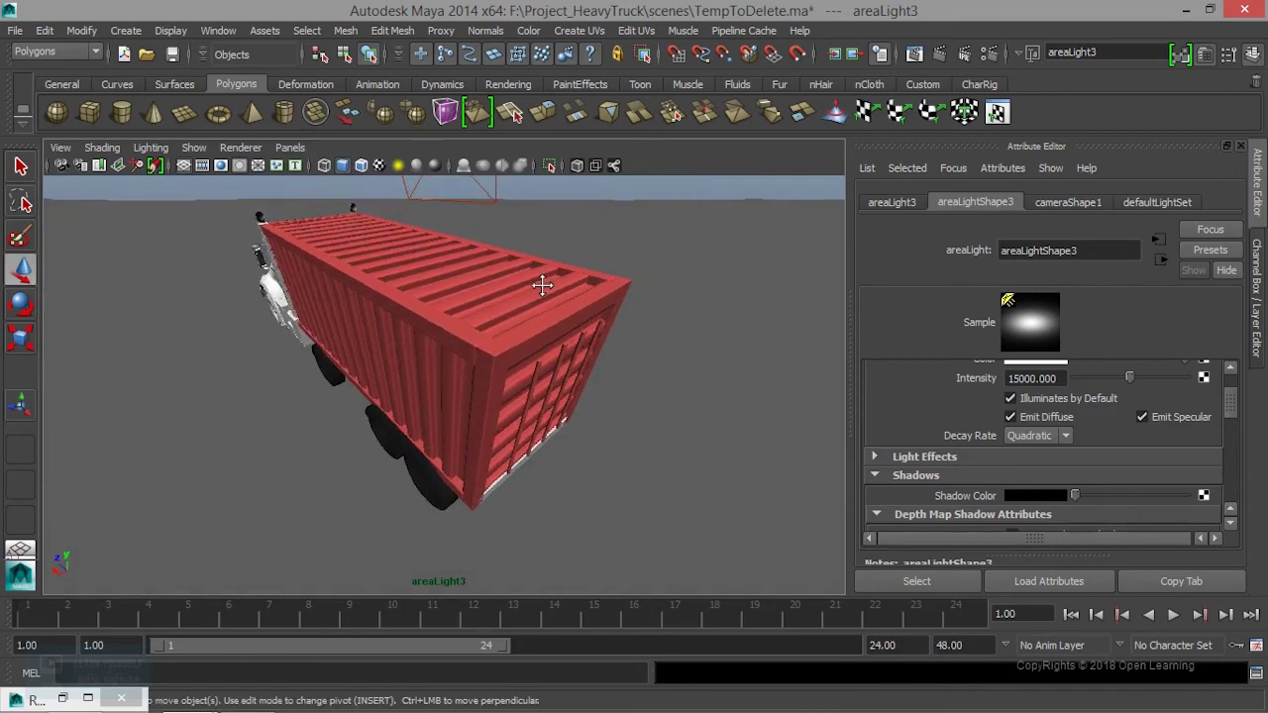
Switch back to the persp camera and restore the RenderView bookmark.
click(289, 147)
mouse_move(317, 165)
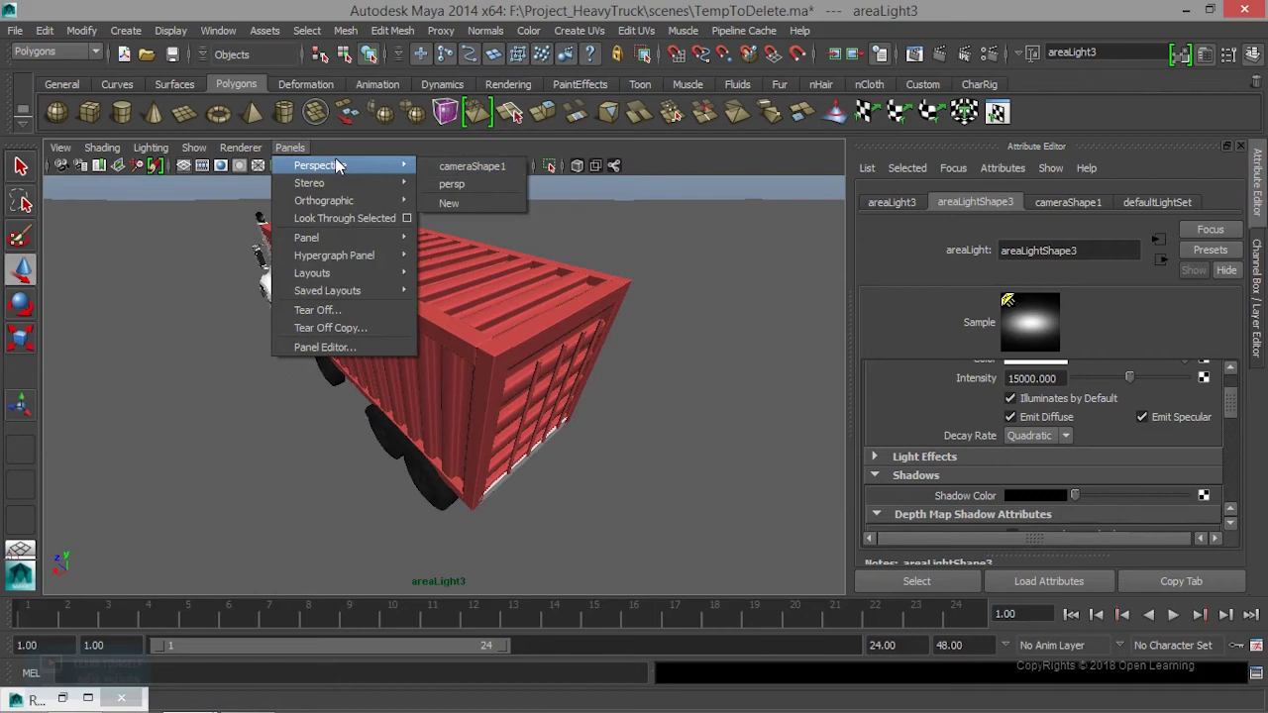
click(454, 184)
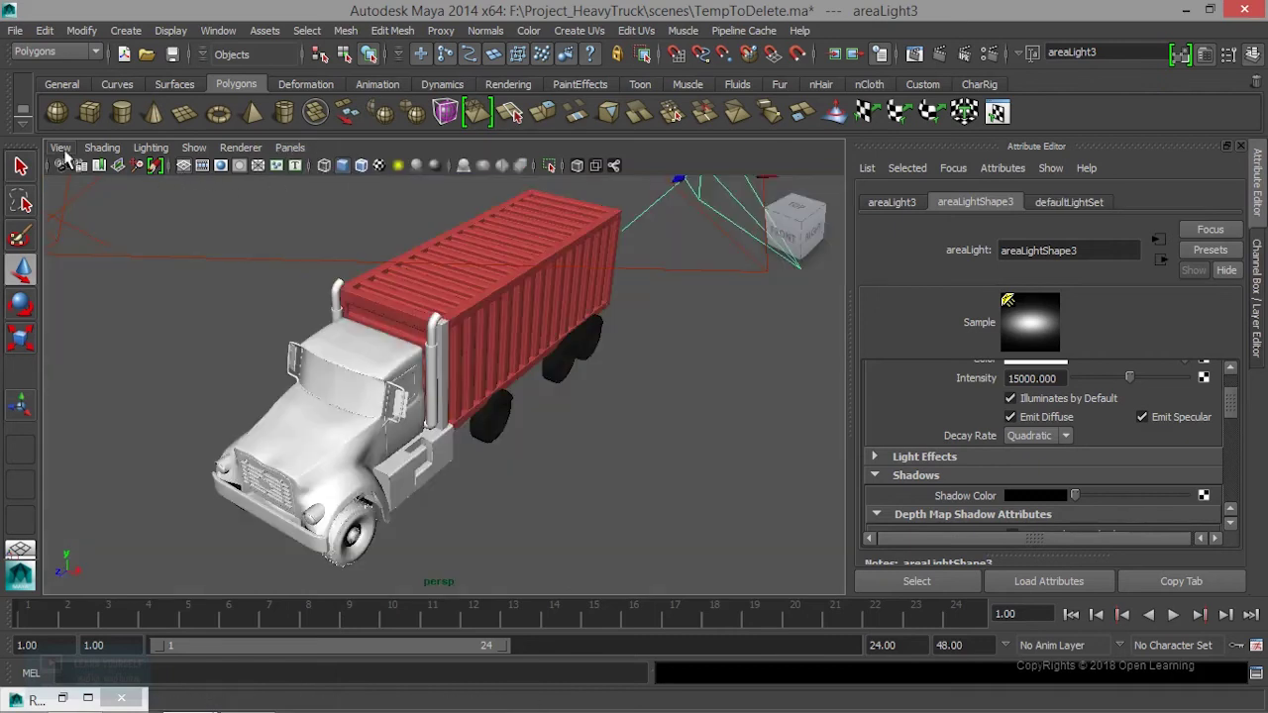
click(60, 148)
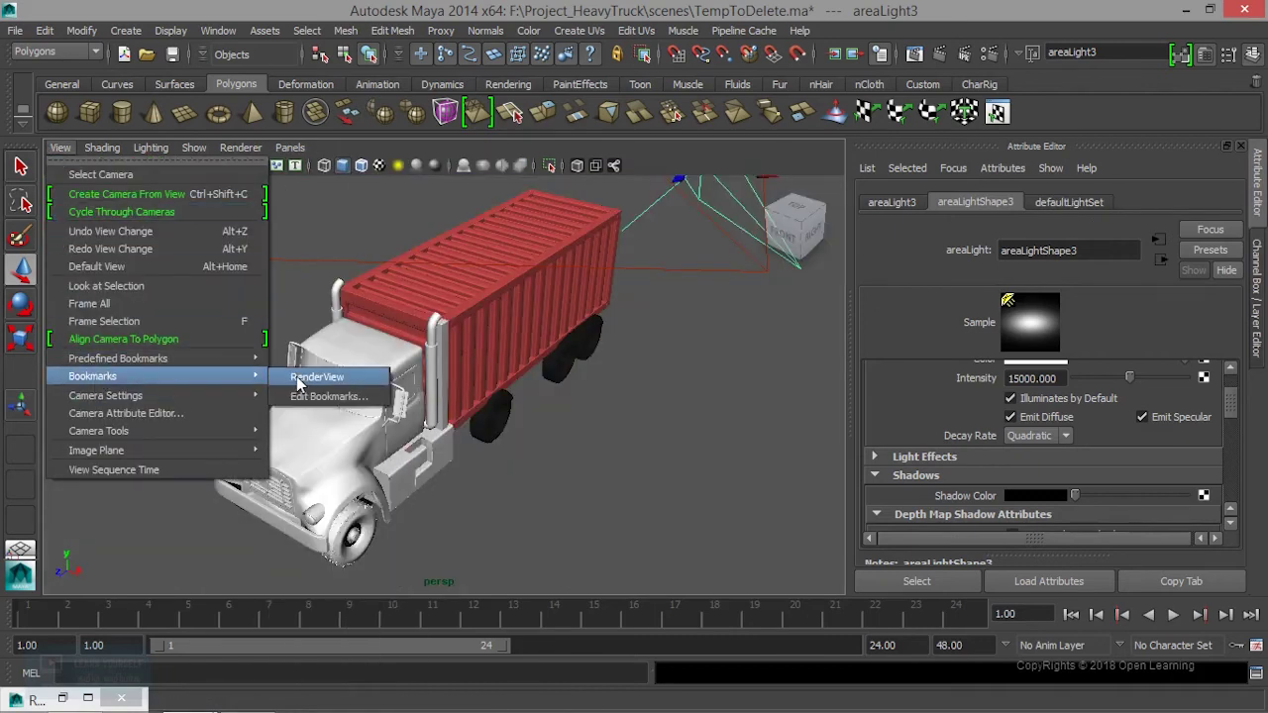
click(291, 378)
click(910, 57)
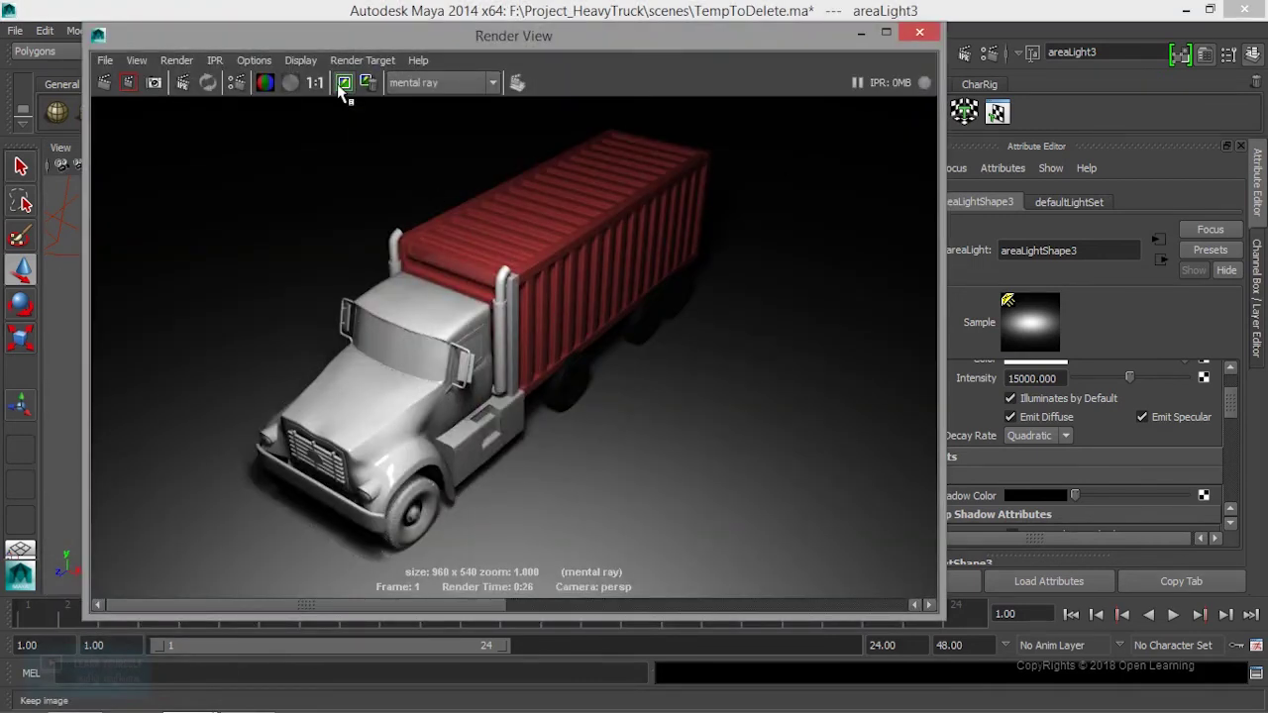
Re-render the truck lit by all three area lights, then hide the render window.
click(104, 85)
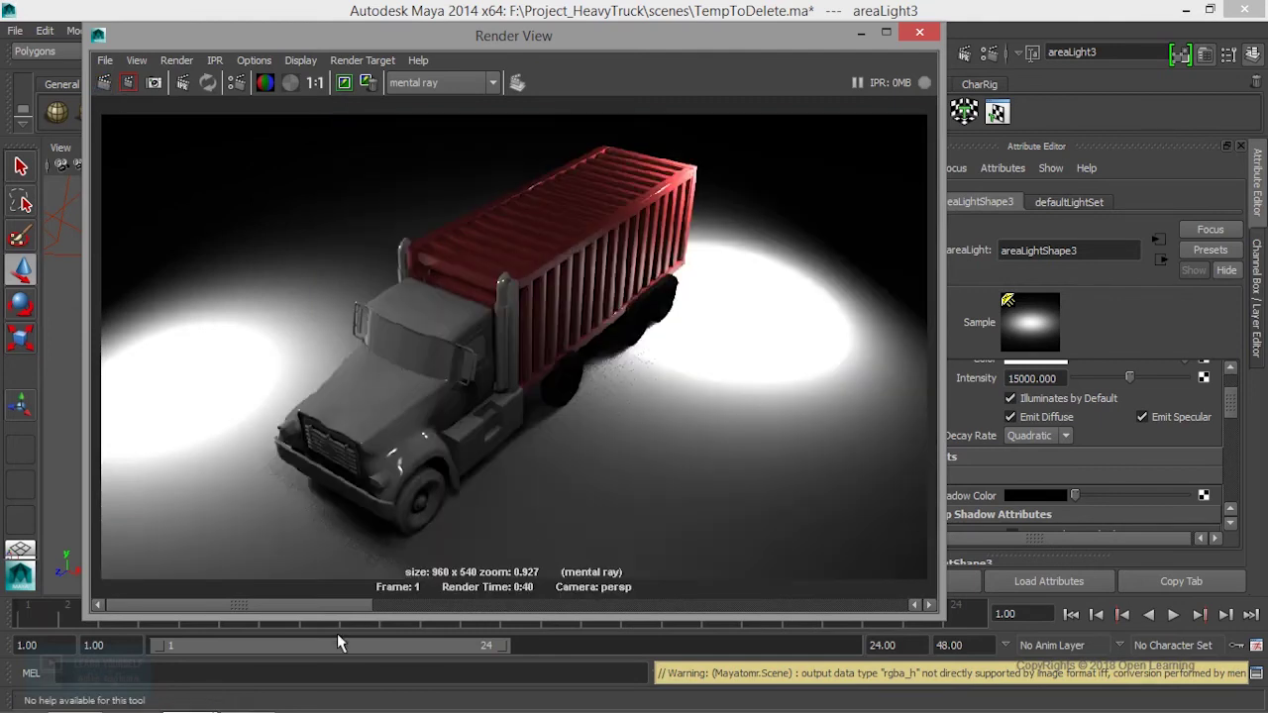
drag(307, 606, 356, 606)
click(861, 33)
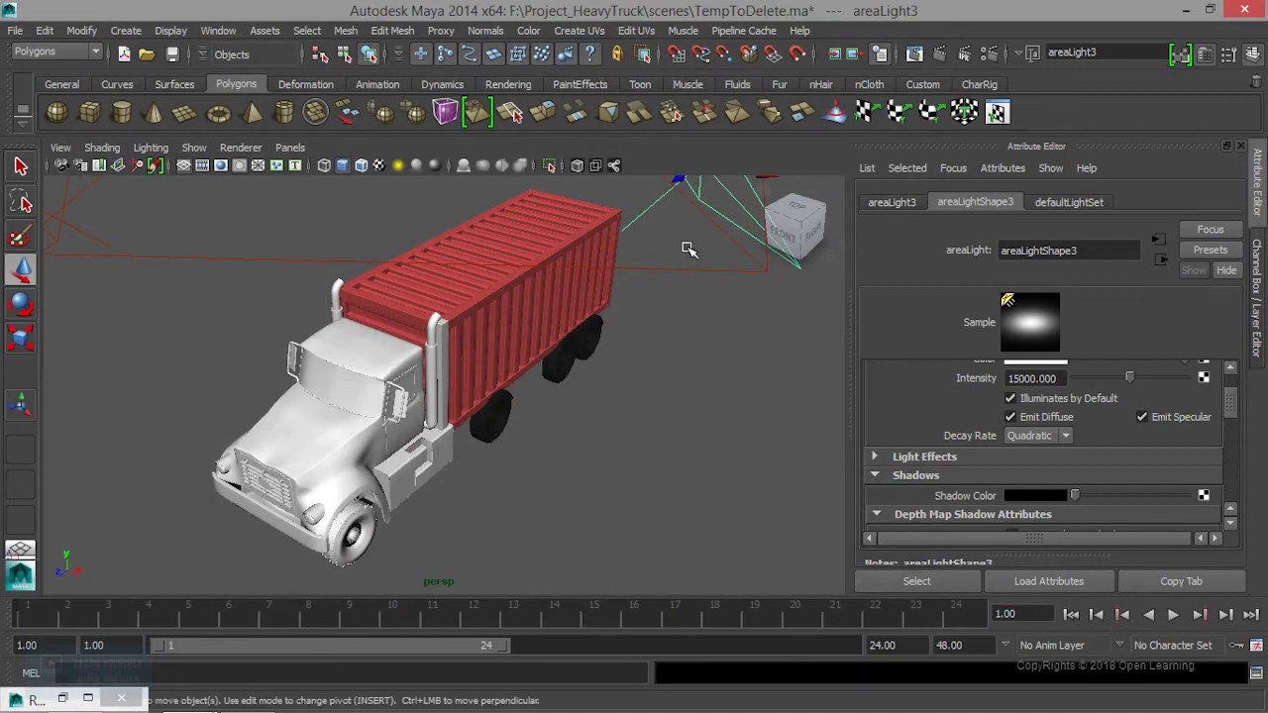
Look through the third light and reframe to show the other lights.
scroll(688, 250, down, 3)
click(290, 147)
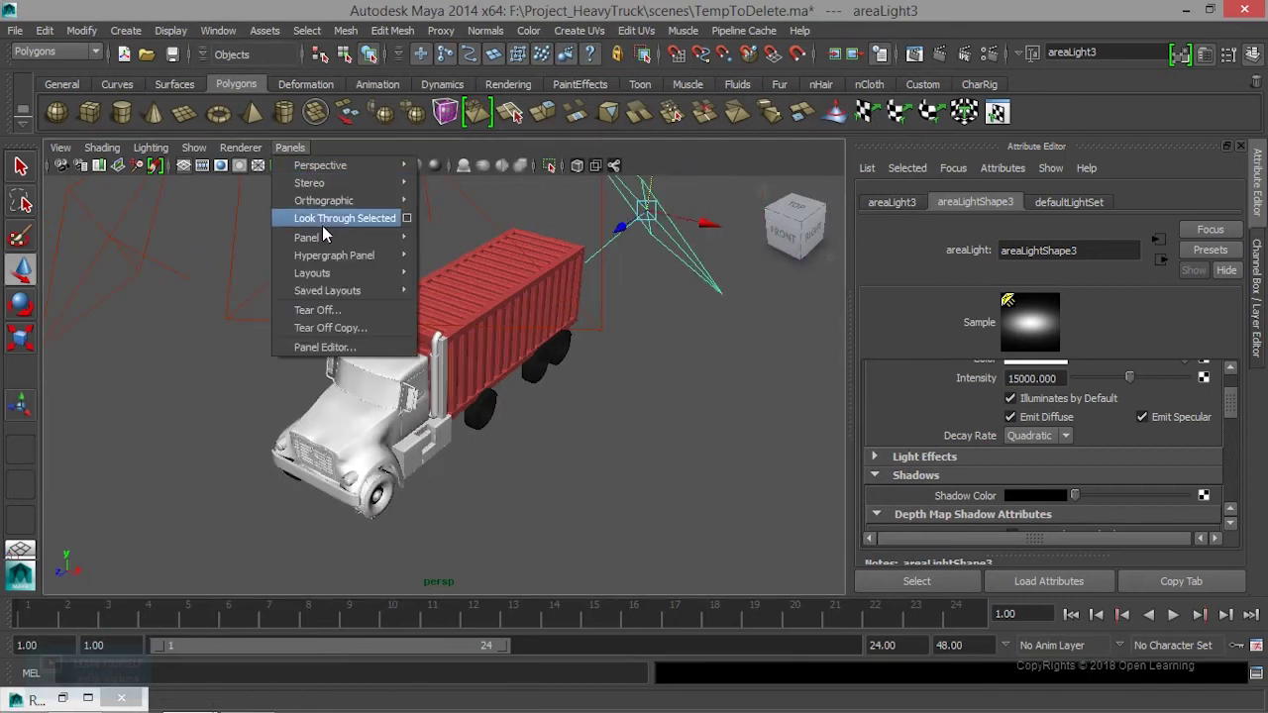
click(323, 218)
scroll(283, 345, down, 5)
mouse_move(283, 346)
alt+mouse_down()
mouse_move(284, 359)
mouse_move(293, 347)
alt+mouse_up()
alt+middle_drag(292, 347, 281, 372)
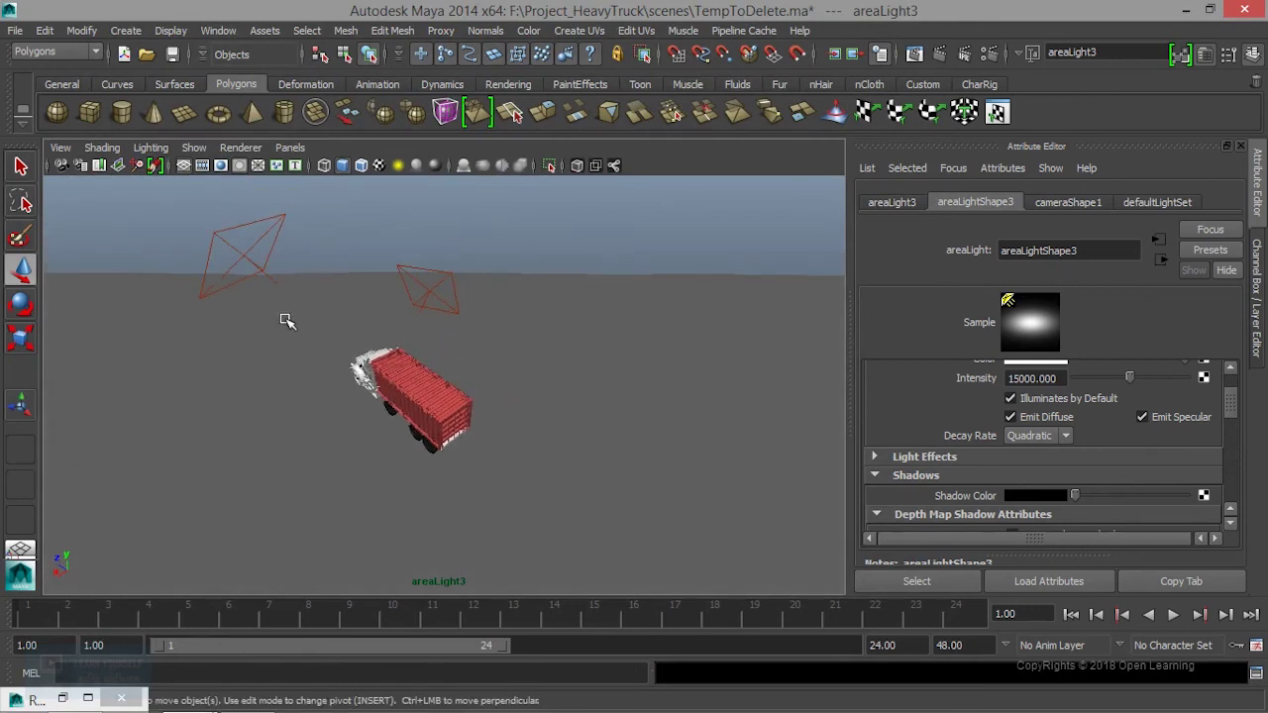
Select areaLight2, look through it, and pull it back to re-aim it.
click(449, 278)
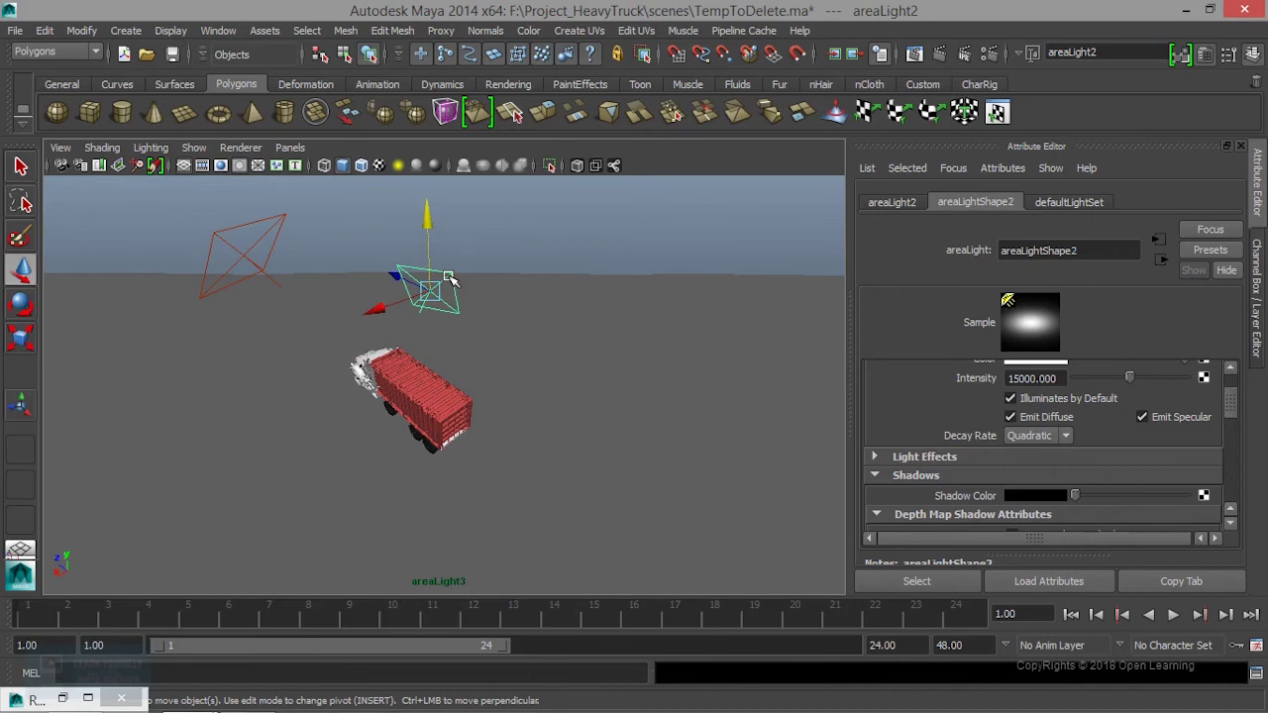
click(290, 148)
click(311, 217)
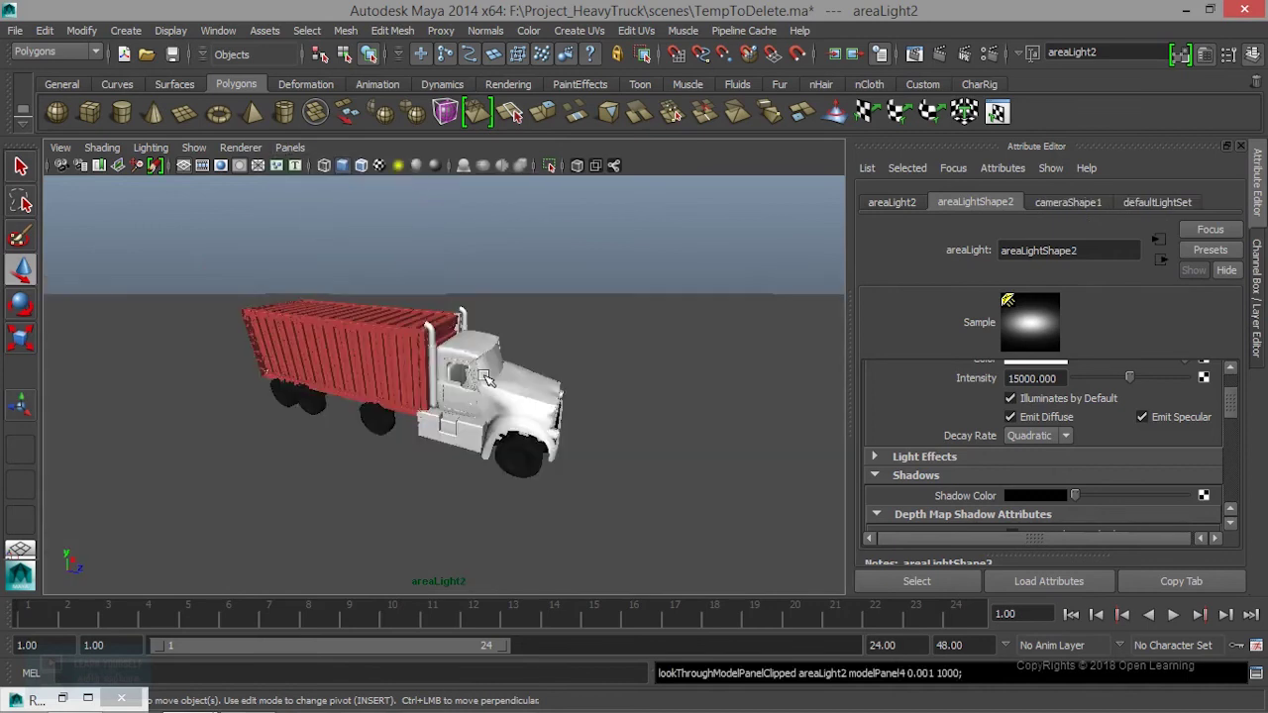
scroll(249, 356, down, 4)
scroll(248, 357, down, 3)
mouse_move(249, 357)
alt+mouse_down()
mouse_move(303, 377)
mouse_move(291, 383)
mouse_move(294, 416)
alt+mouse_up()
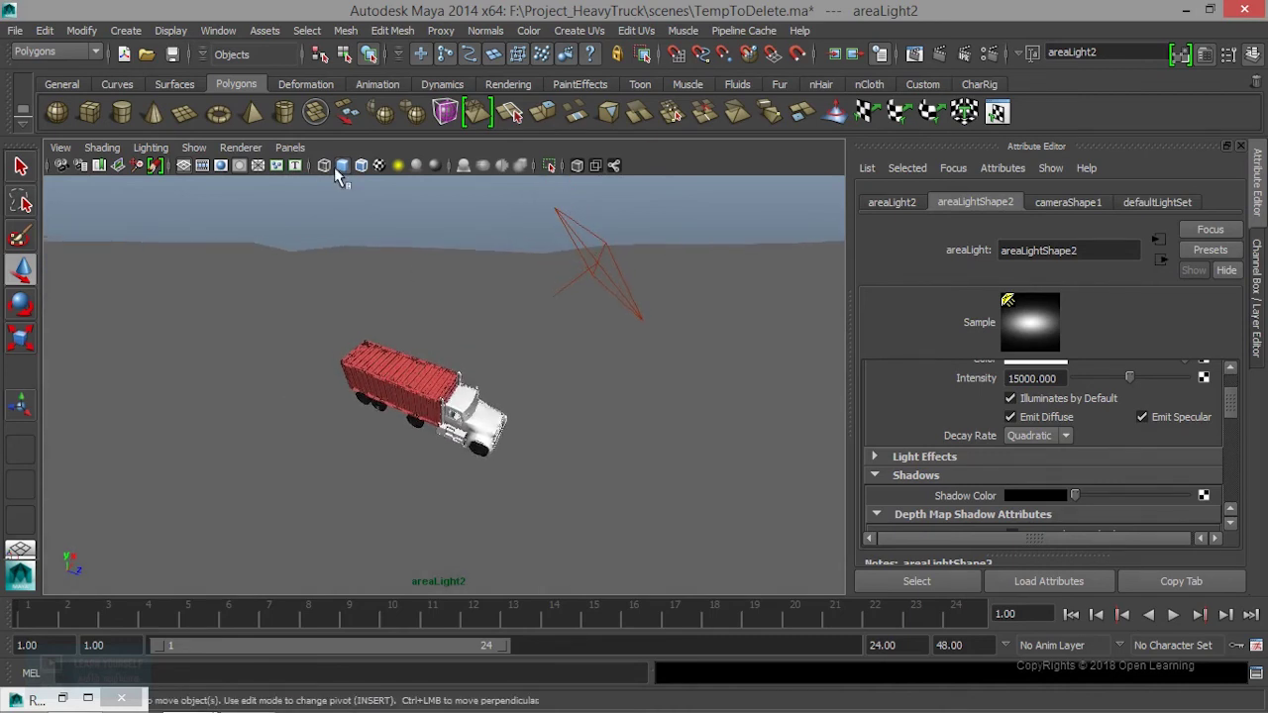
Return to the persp camera's RenderView bookmark and render the current frame.
click(288, 148)
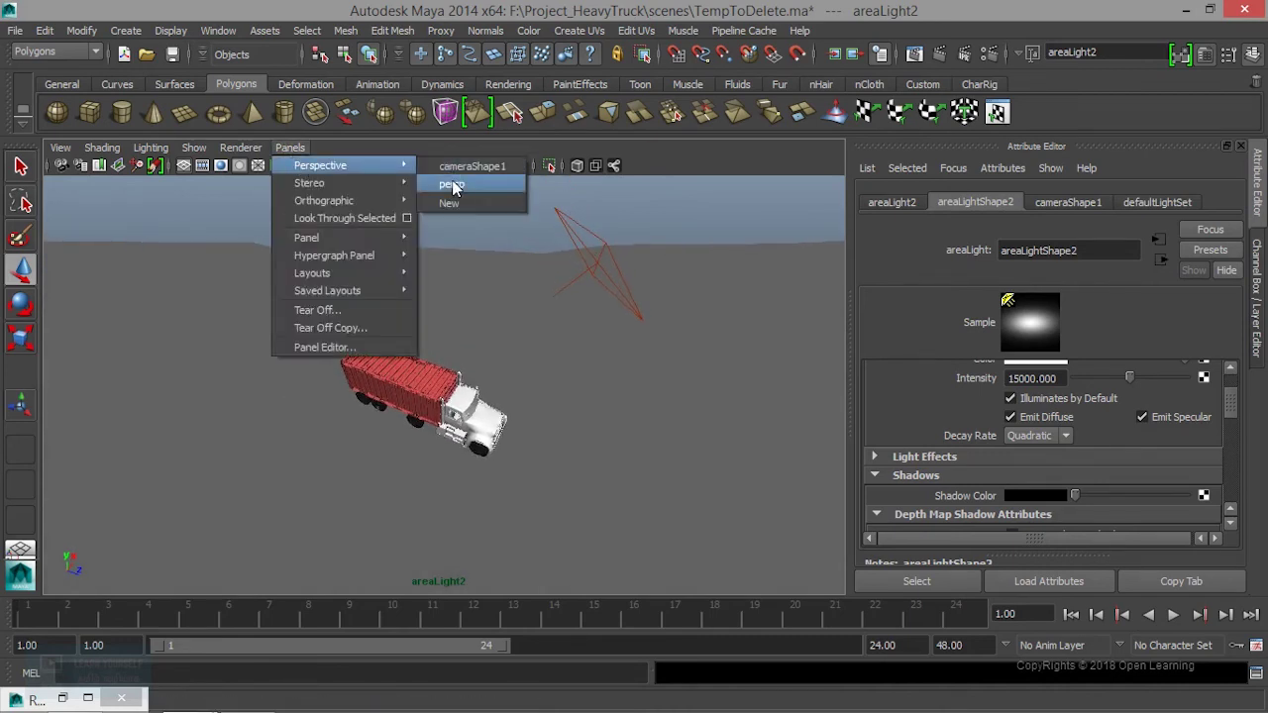
click(452, 177)
click(60, 148)
mouse_move(93, 377)
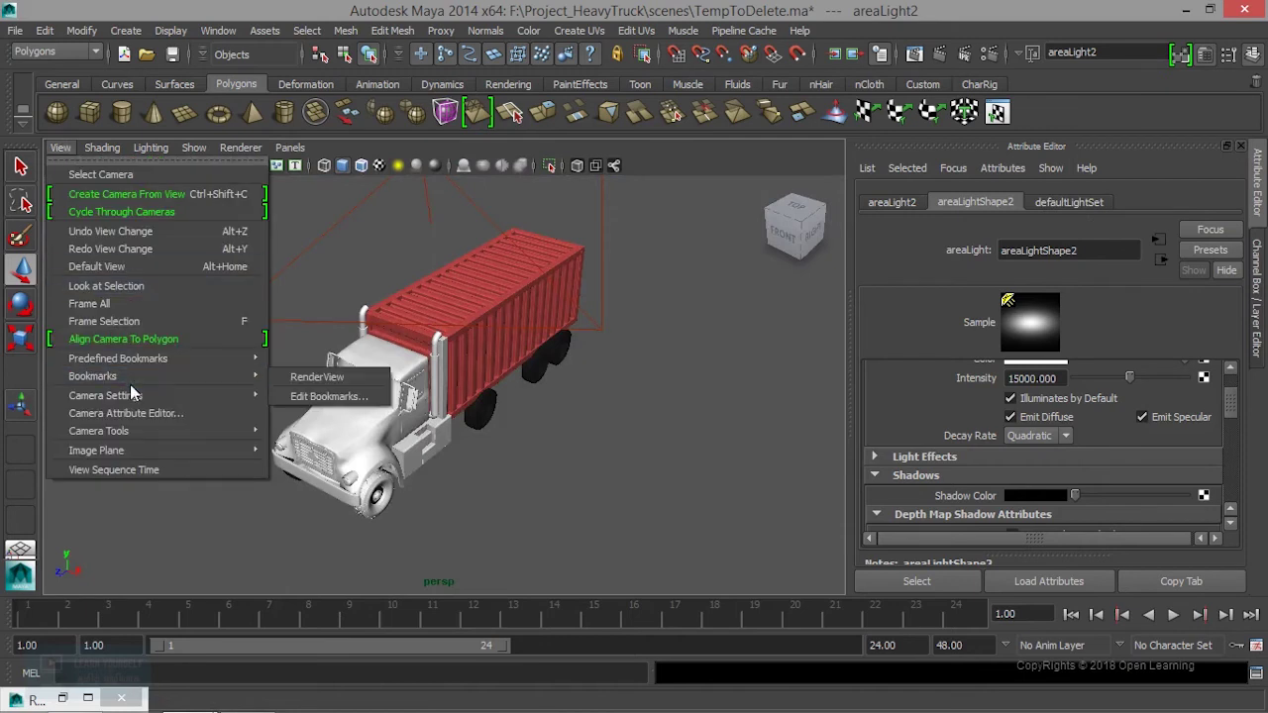
click(292, 378)
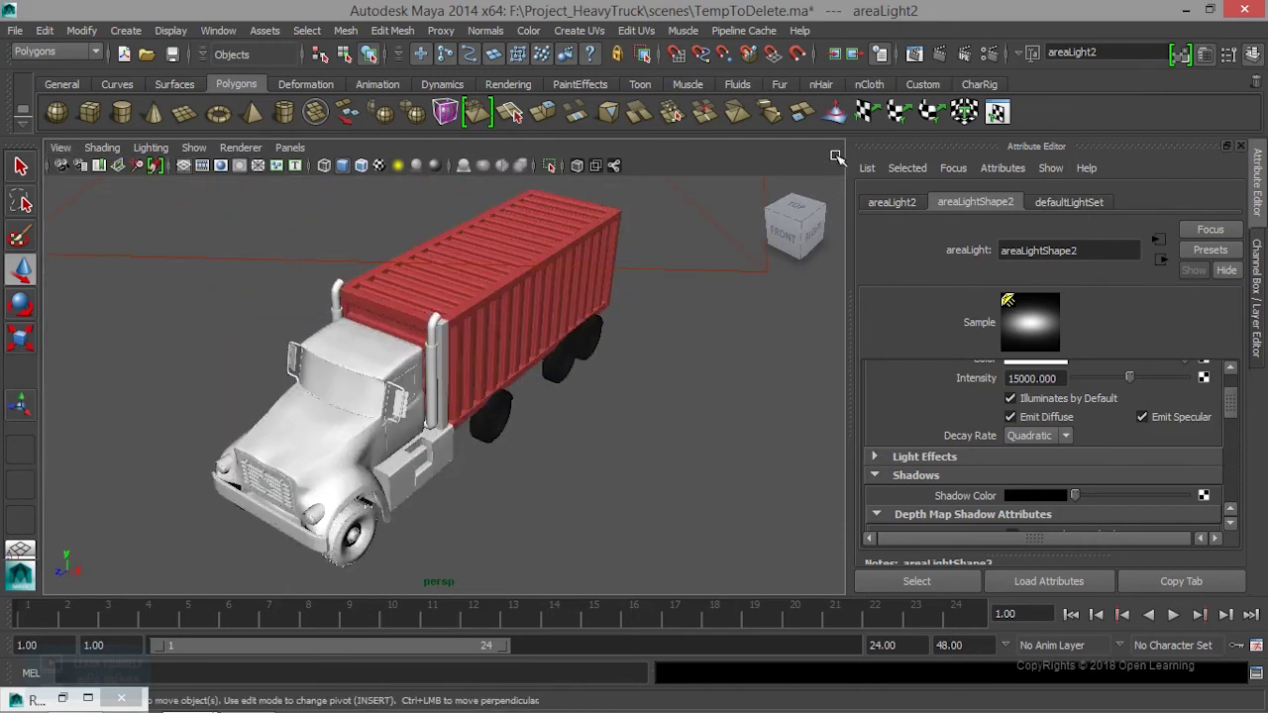
click(927, 52)
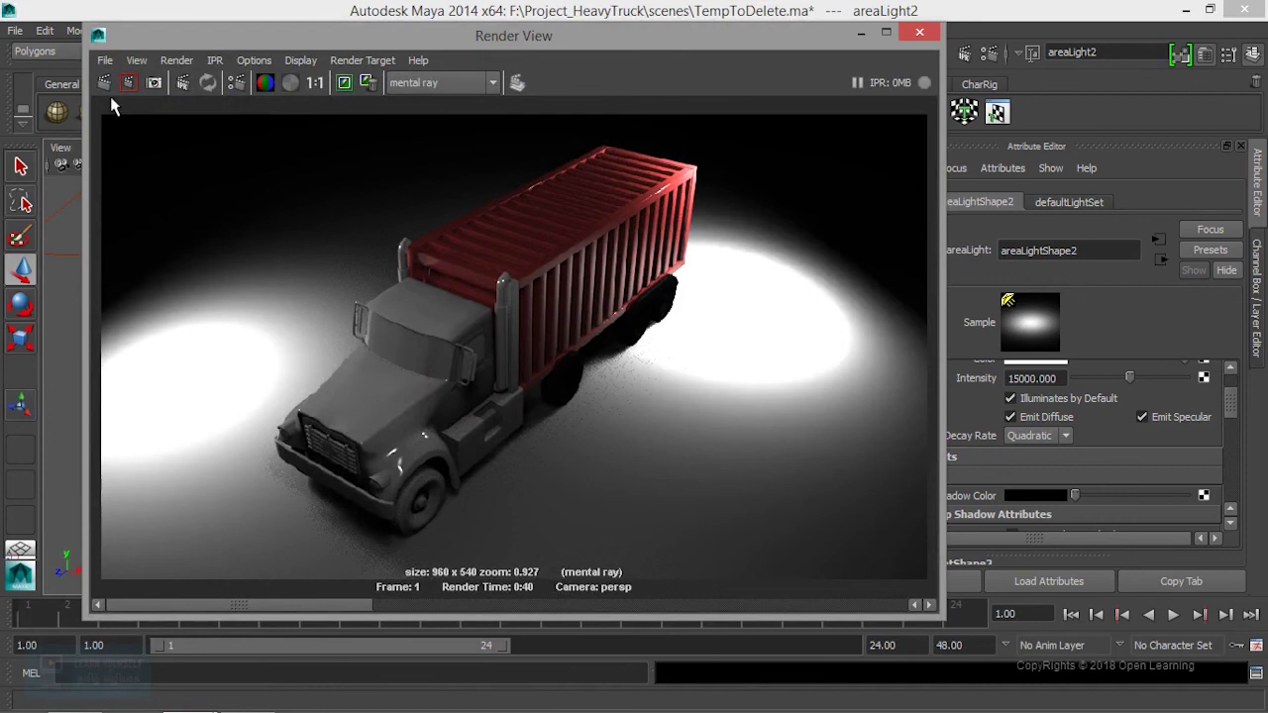
Keep the bright render, re-render, and flip between the bright and new images.
click(344, 82)
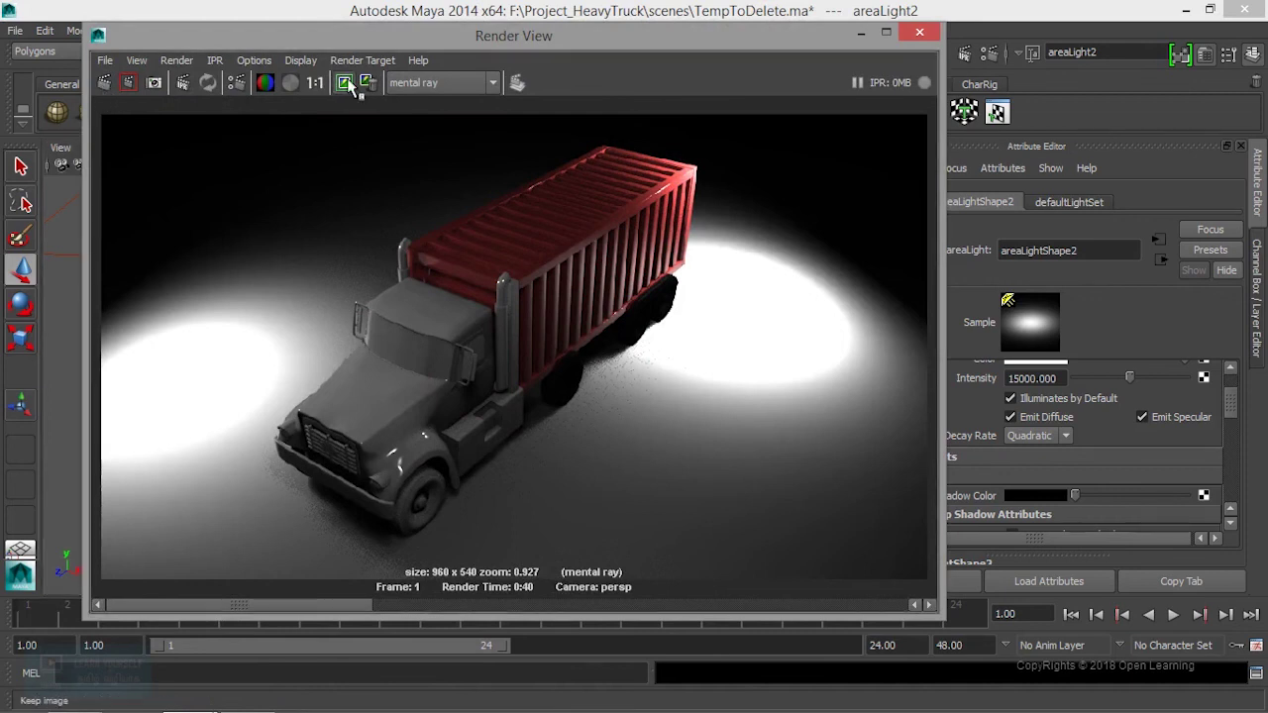
click(107, 85)
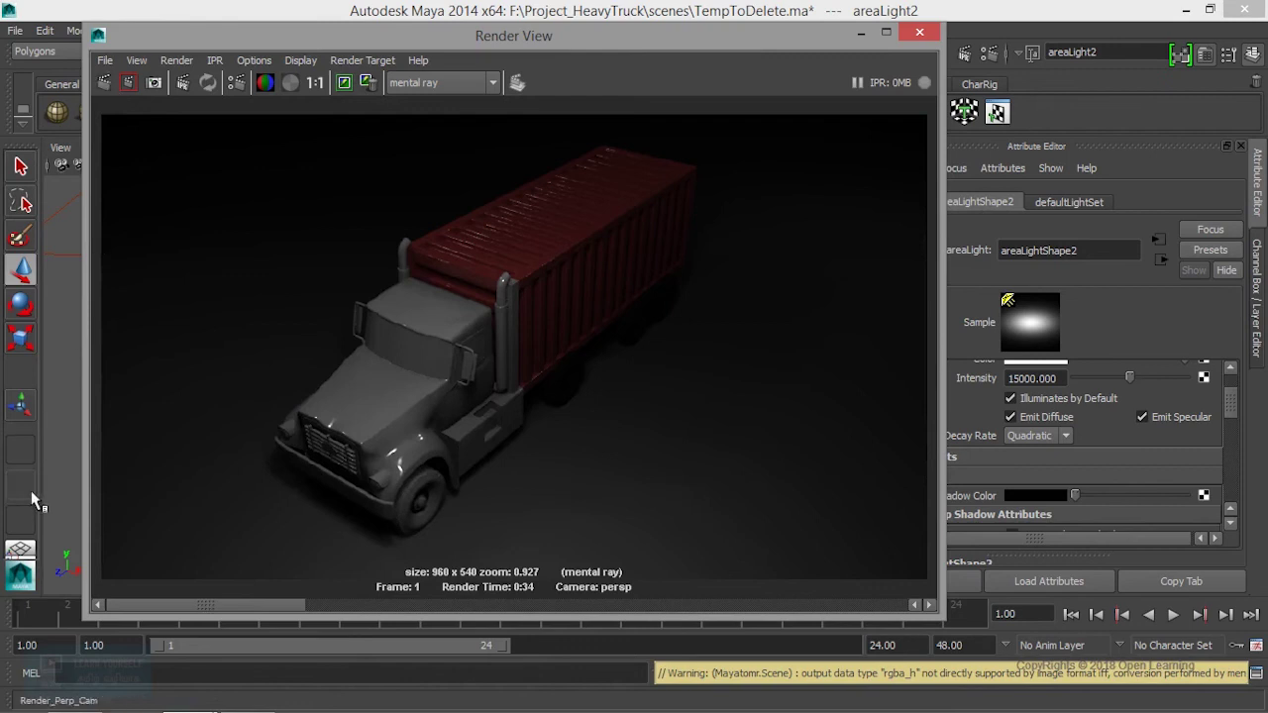
click(309, 604)
click(302, 604)
click(309, 604)
click(366, 82)
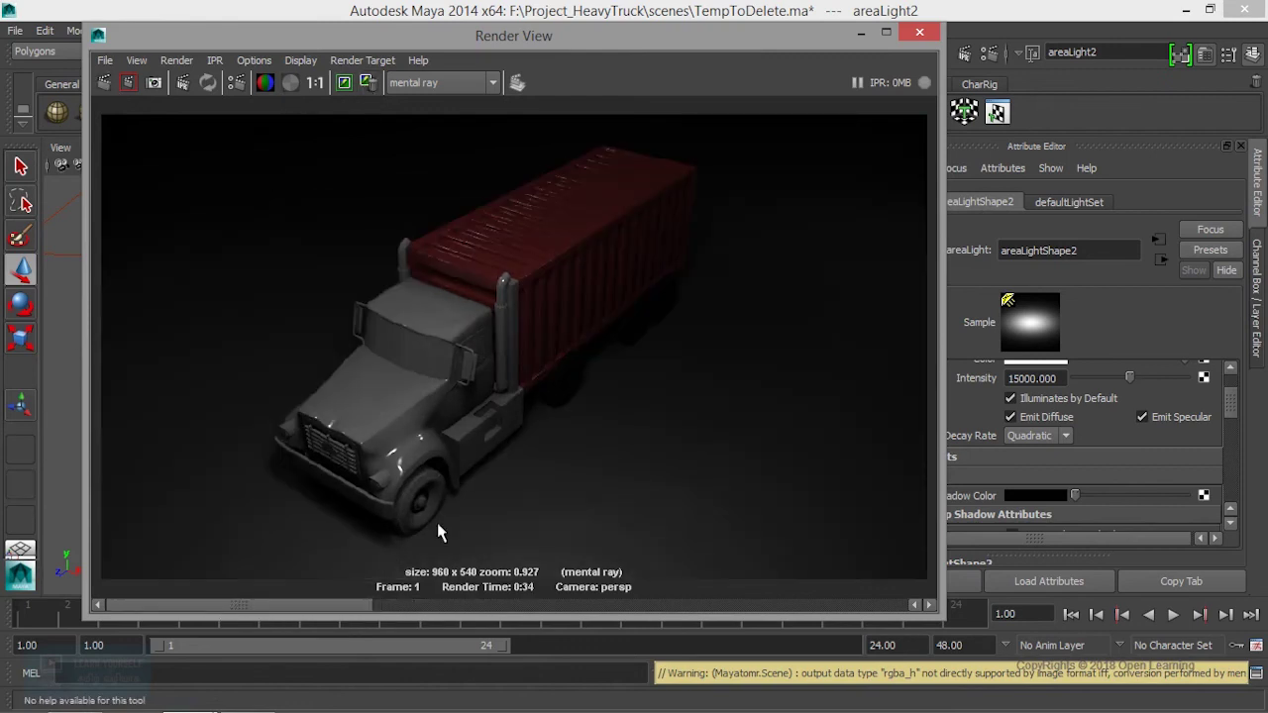
Scrub through the stored renders, zoom into the container, then return to the scene.
click(469, 604)
click(749, 605)
click(629, 607)
drag(617, 604, 404, 603)
drag(487, 592, 402, 598)
scroll(623, 395, up, 3)
alt+middle_drag(651, 274, 456, 487)
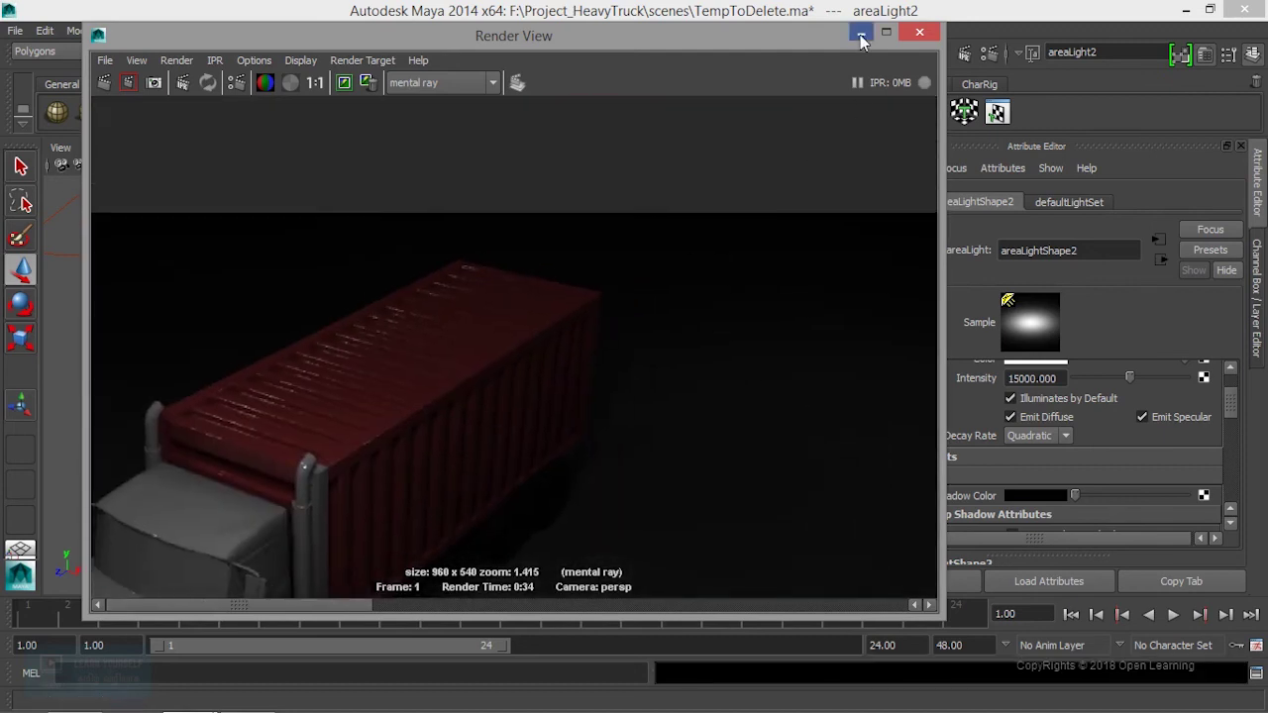
click(861, 33)
alt+right_drag(594, 352, 555, 456)
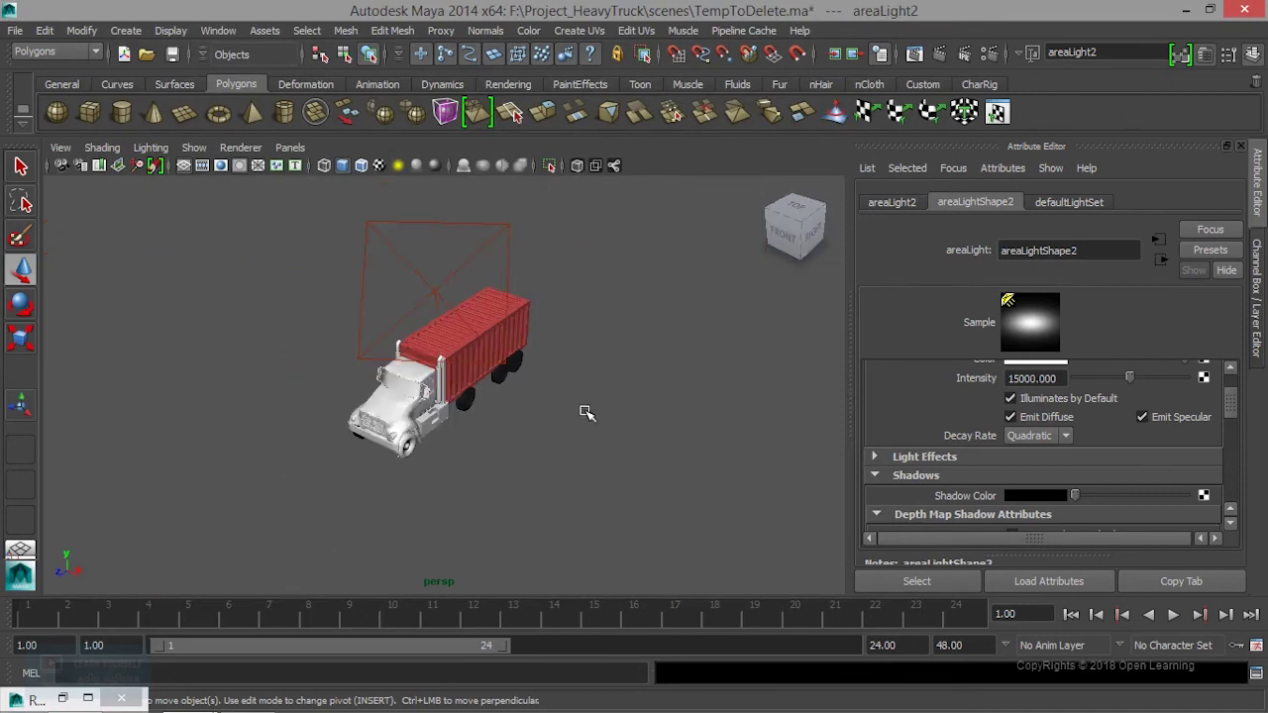
Scale up areaLight3 right of the truck and check the view through it.
alt+drag(555, 456, 443, 477)
click(559, 439)
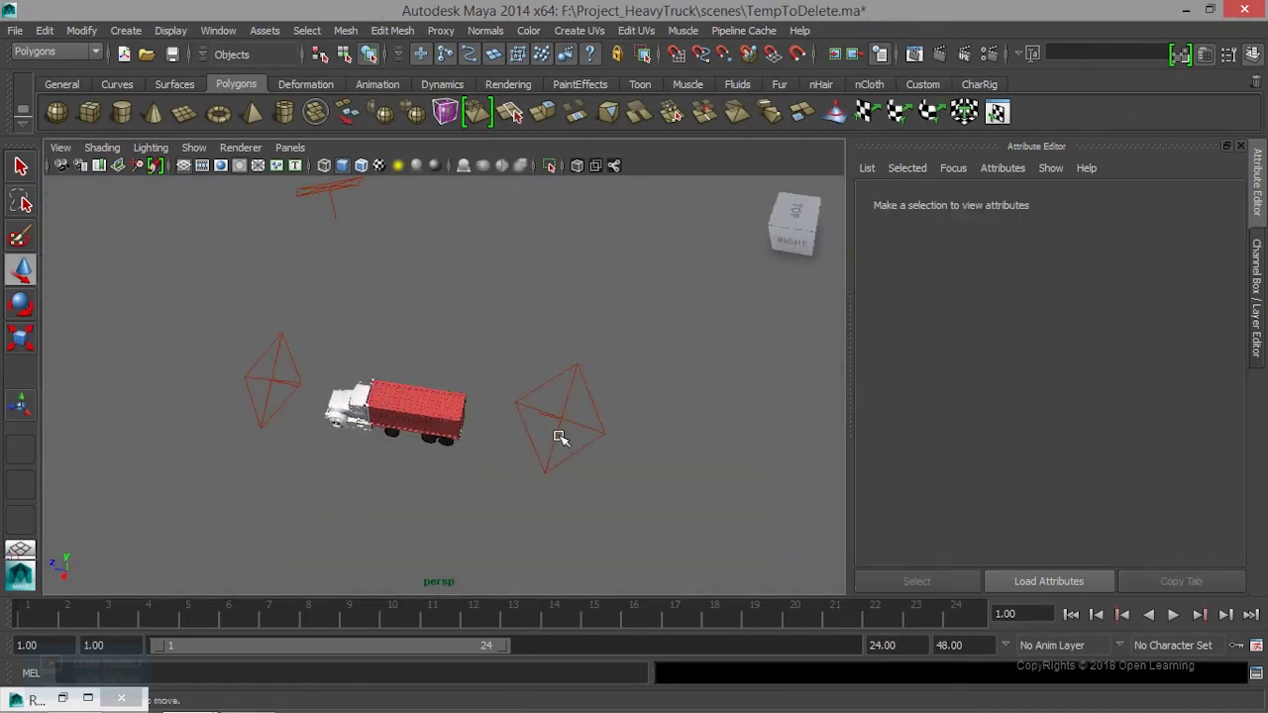
click(557, 414)
key(r)
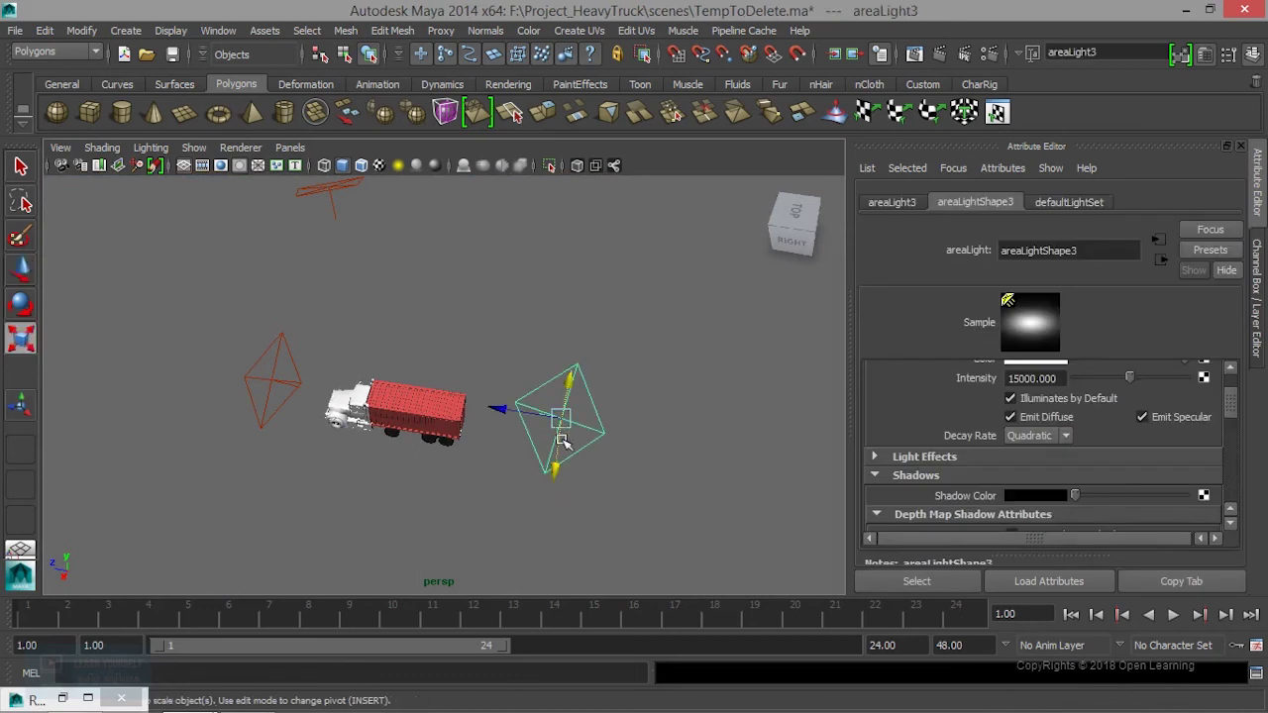
mouse_move(564, 423)
mouse_down()
mouse_move(540, 463)
mouse_move(628, 446)
mouse_up()
key(w)
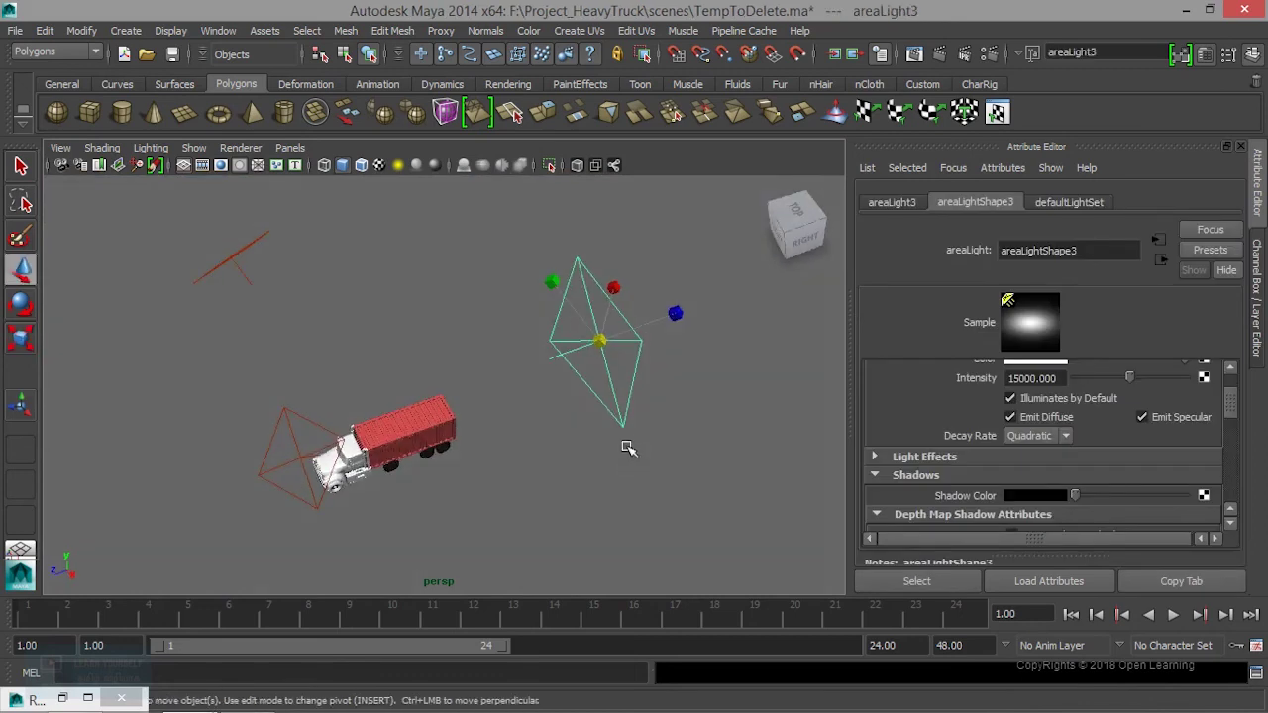
click(290, 147)
click(314, 218)
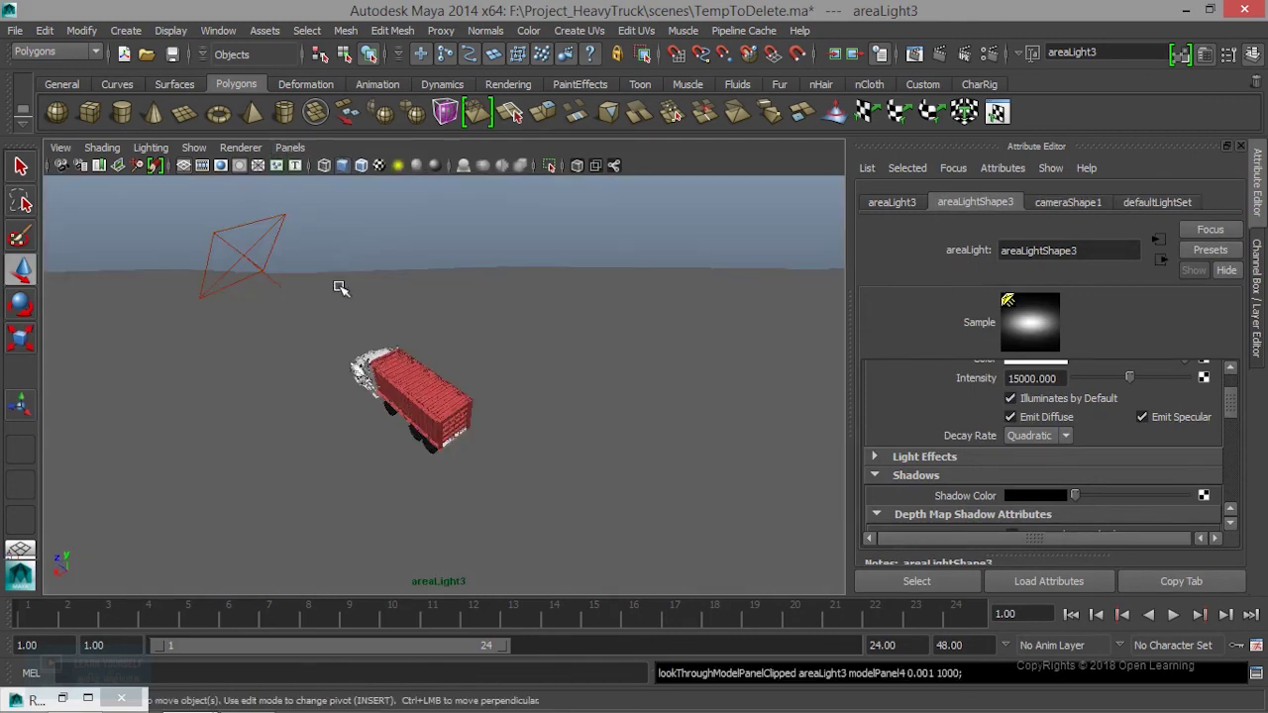
alt+drag(350, 311, 347, 299)
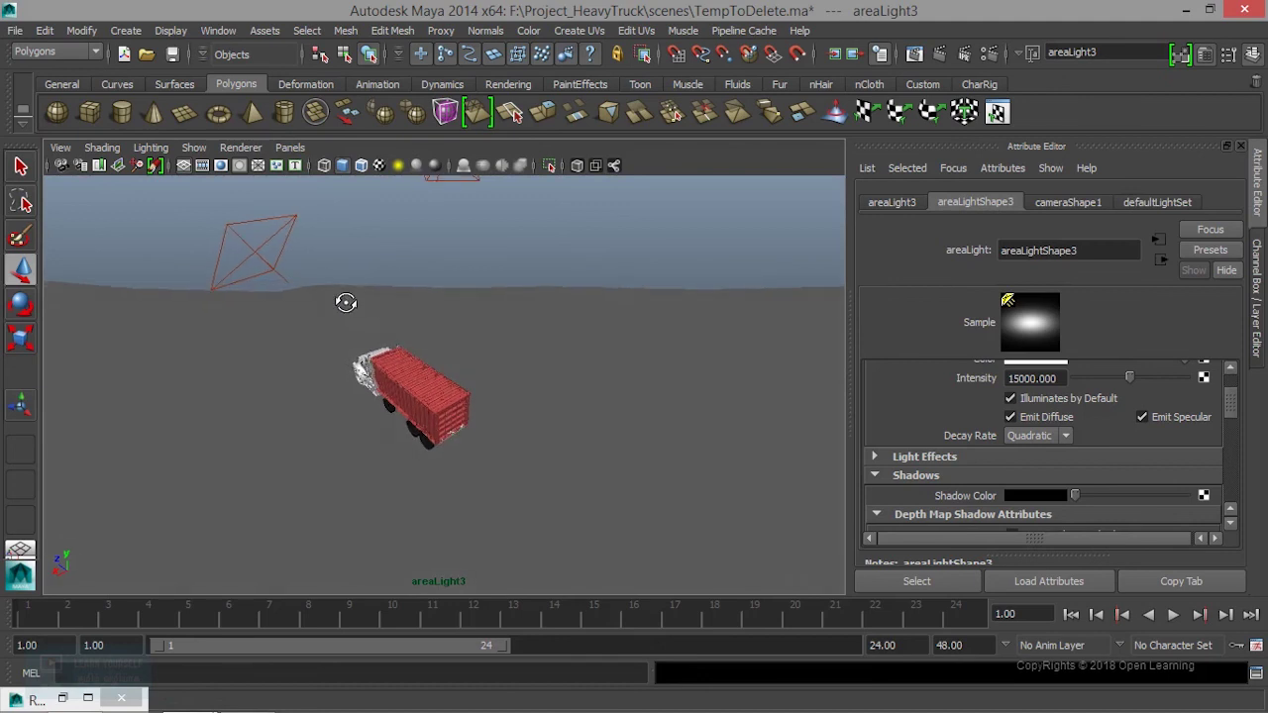
Back in the persp camera, enlarge the small area light above the truck.
click(290, 147)
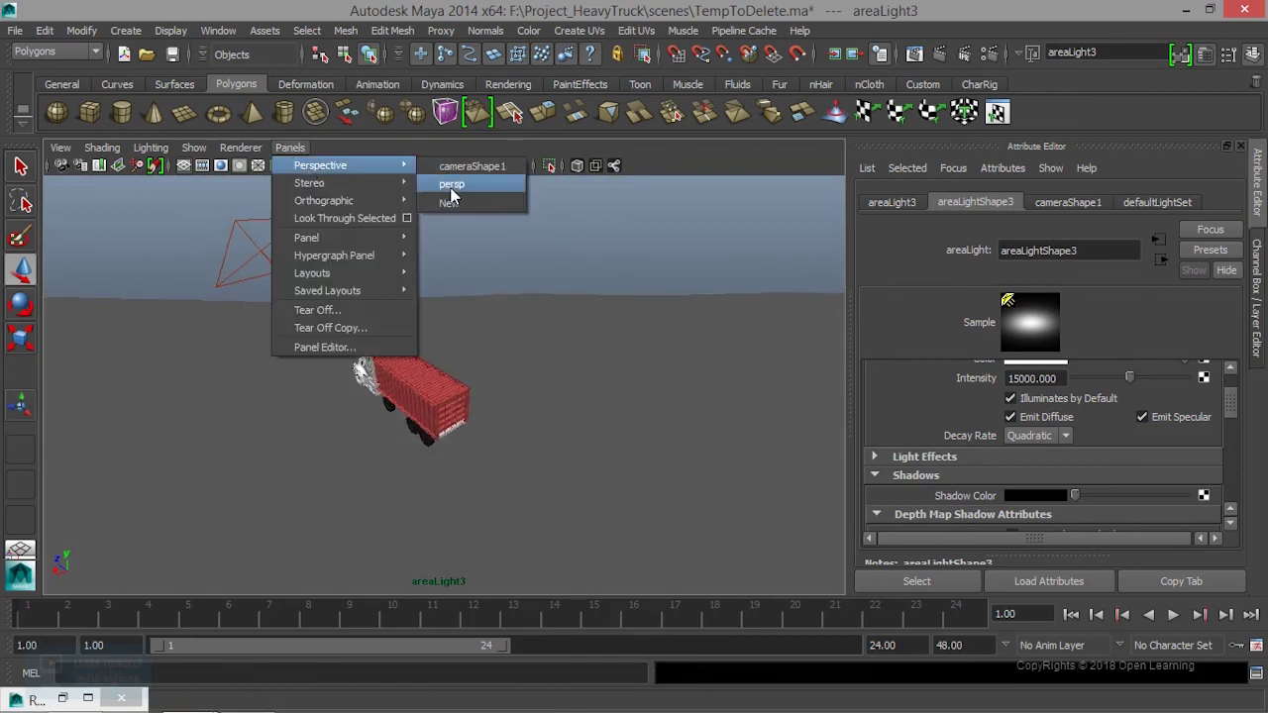
mouse_move(320, 166)
click(457, 188)
scroll(382, 326, down, 3)
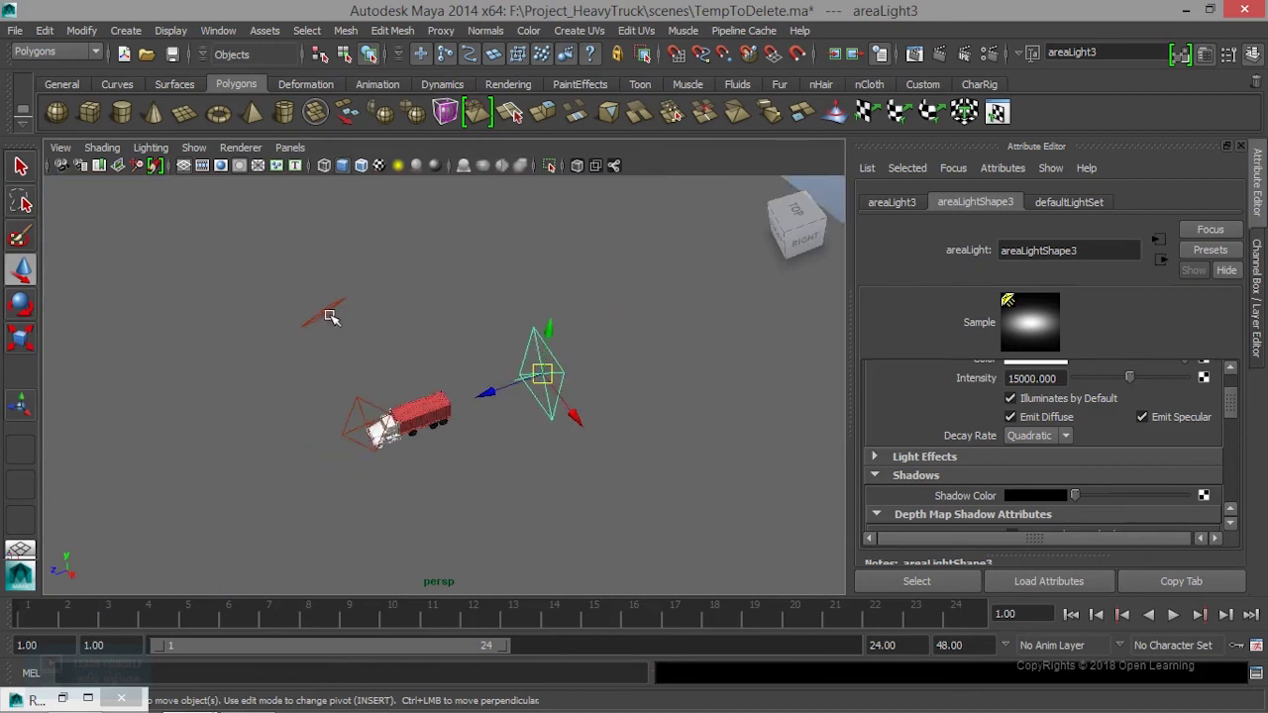
click(330, 313)
key(r)
drag(326, 315, 360, 317)
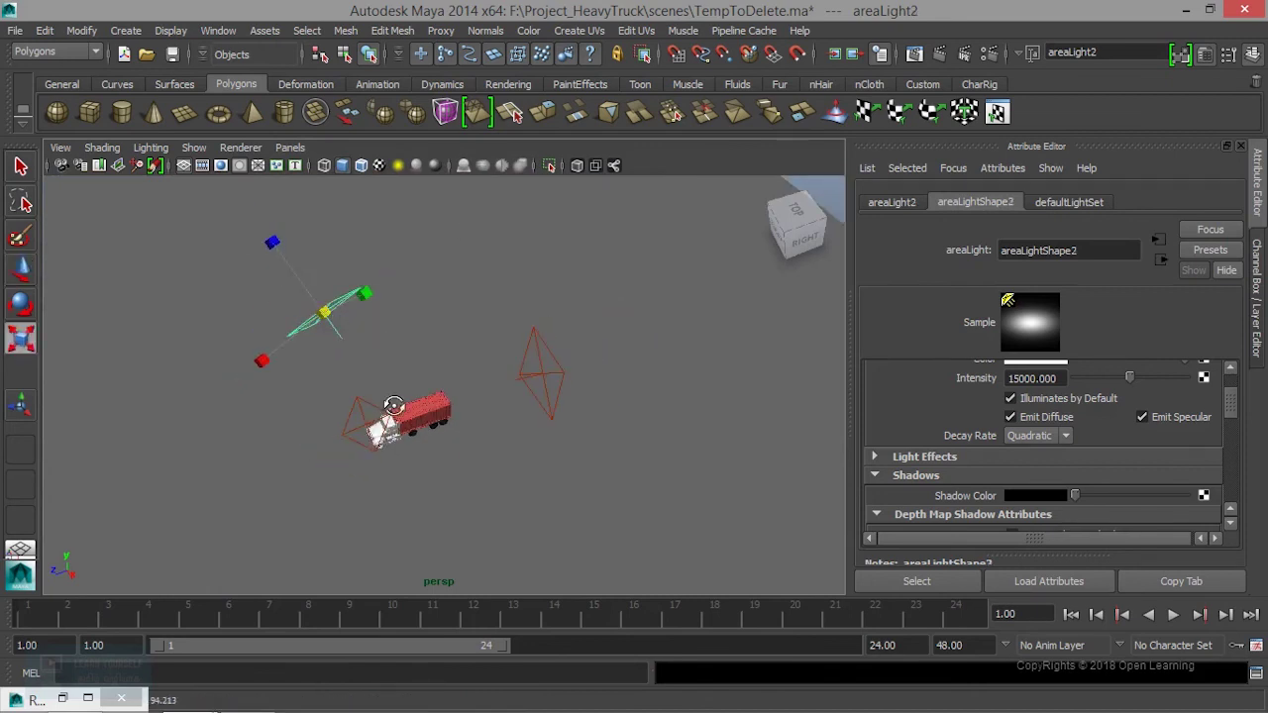
Orbit to a low side view and enlarge areaLight1 beside the truck cab.
alt+drag(377, 404, 362, 372)
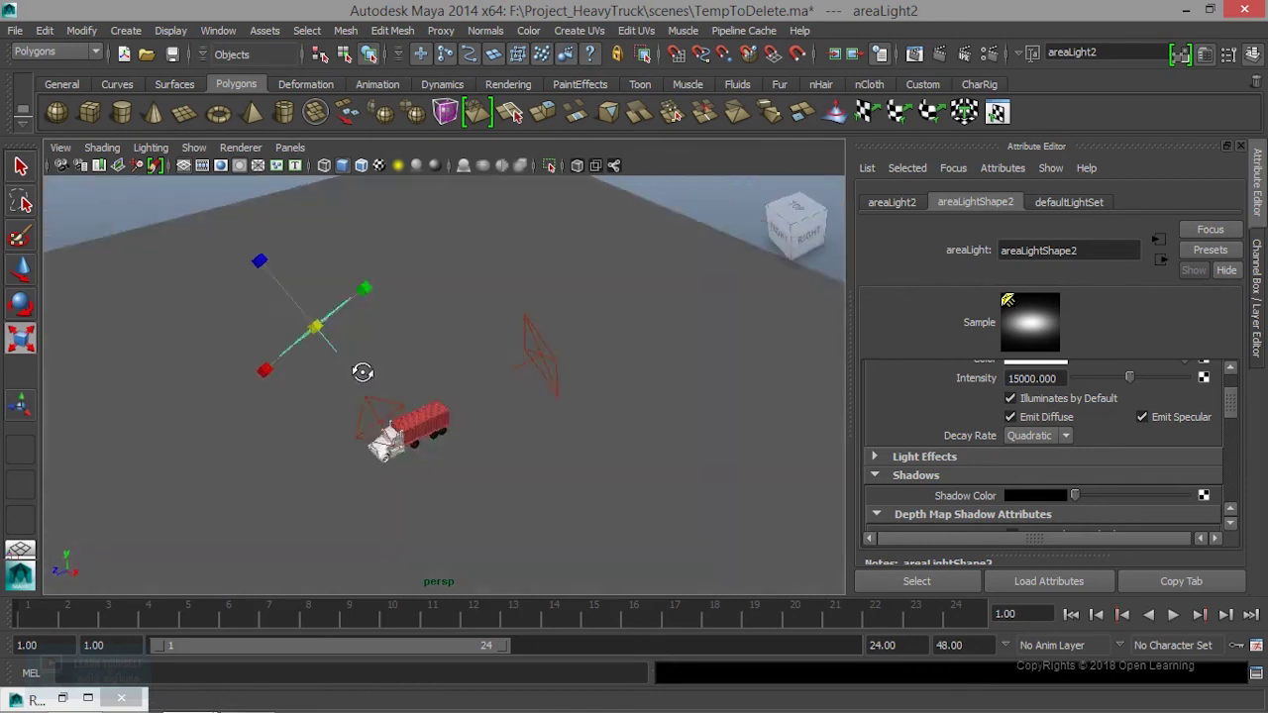
alt+drag(362, 372, 300, 373)
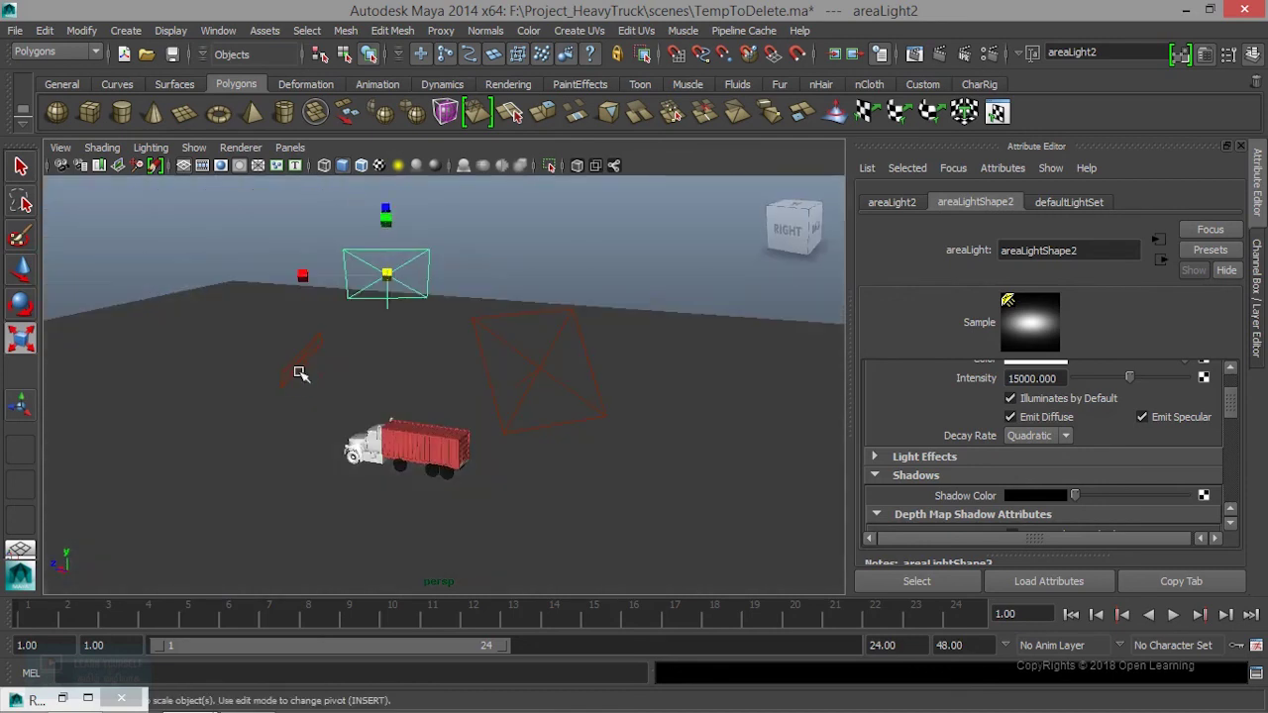
click(313, 378)
drag(306, 360, 810, 85)
click(913, 54)
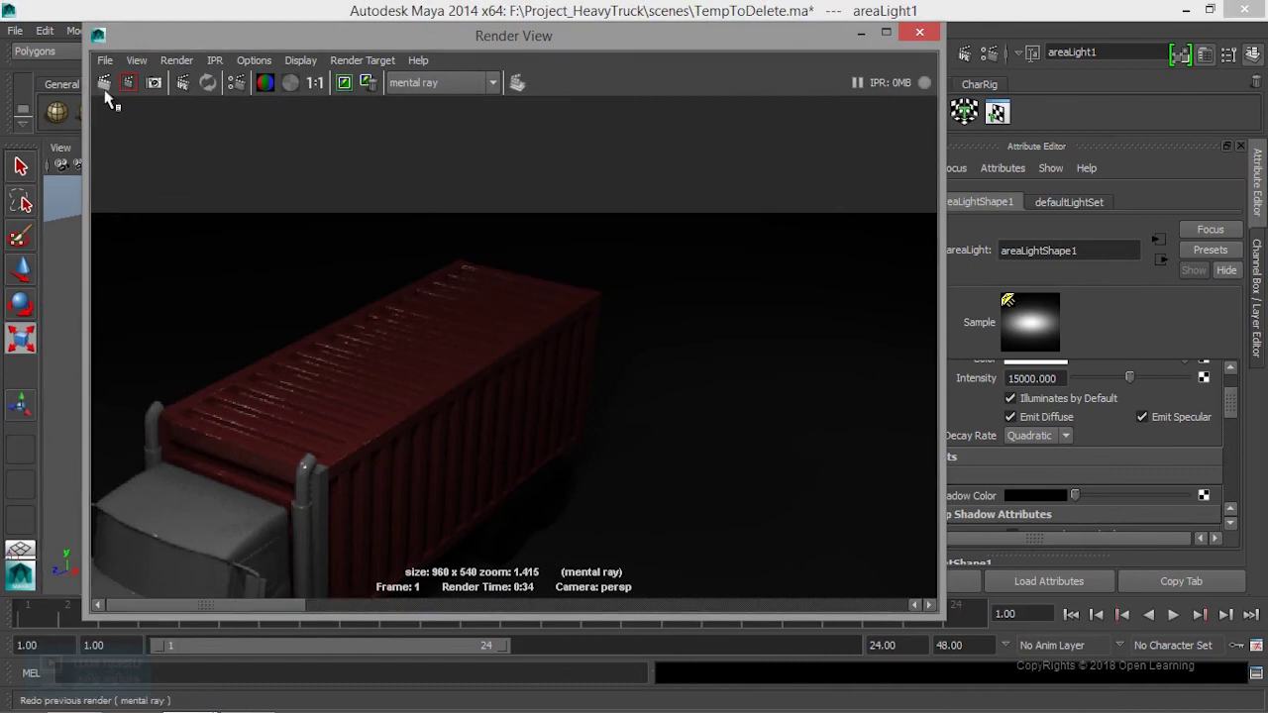
Render the wide view, then restore the RenderView bookmark and re-render the close-up.
click(105, 84)
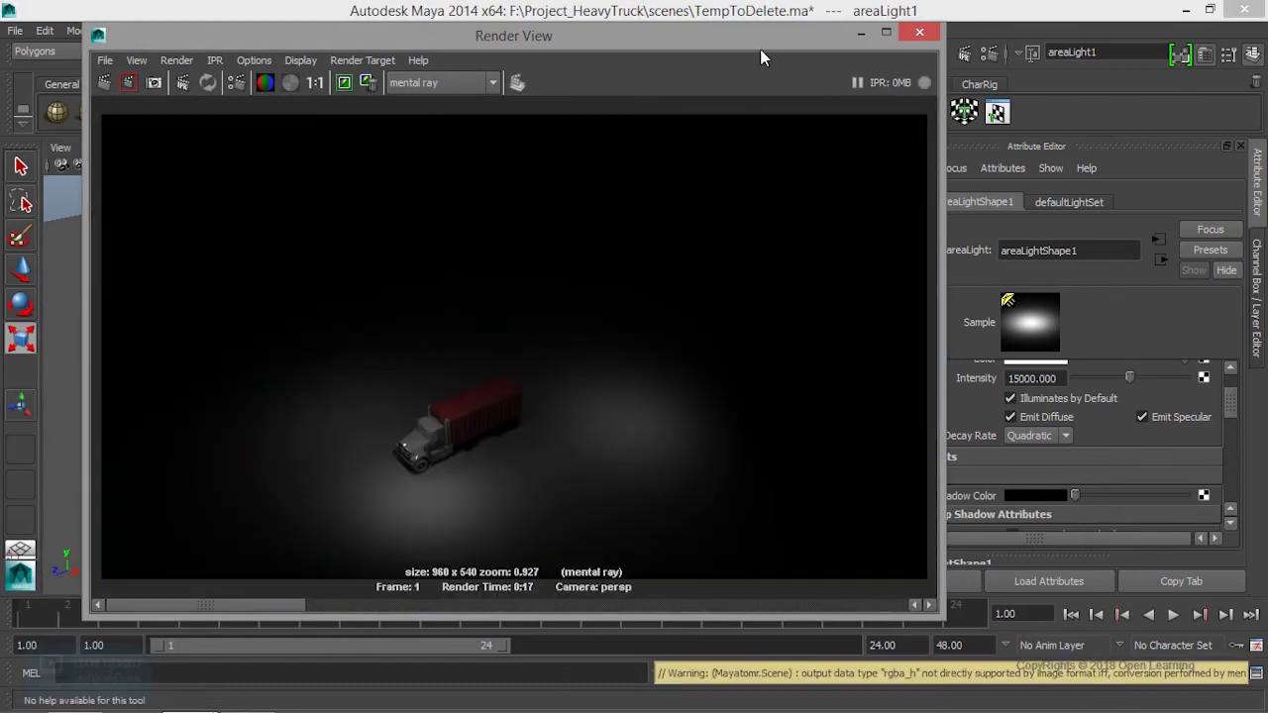
click(860, 33)
click(60, 147)
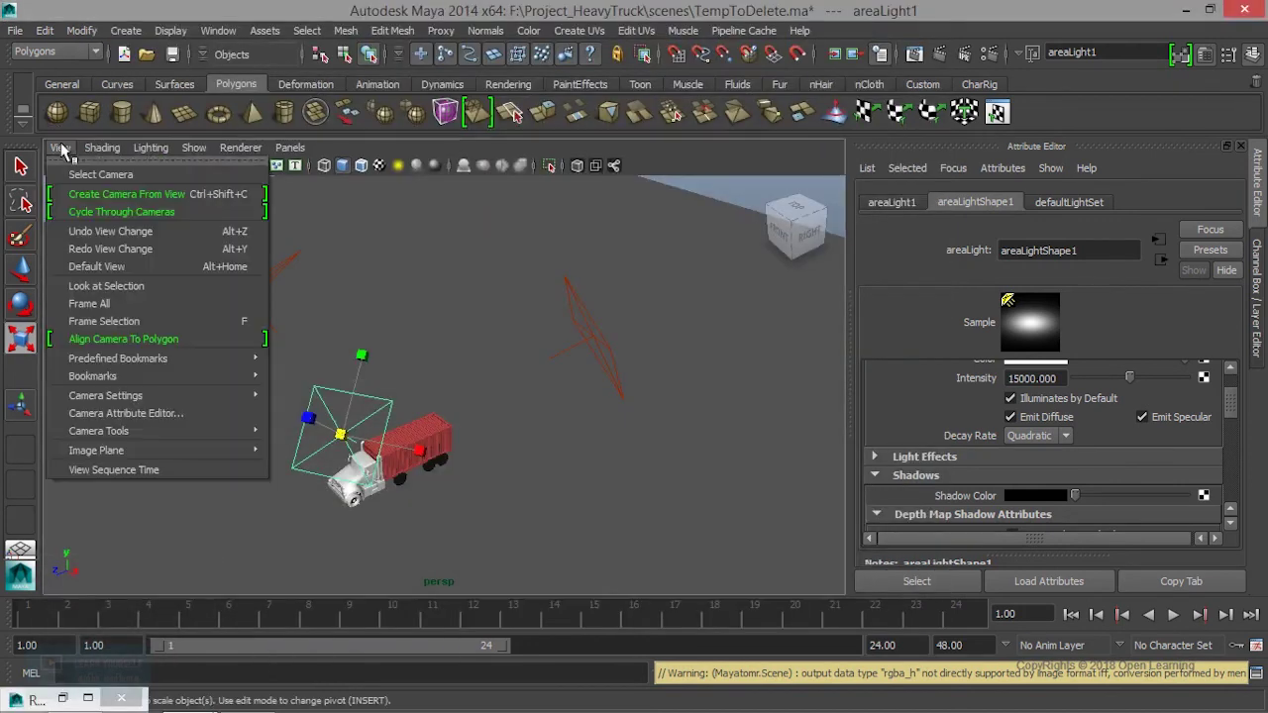
click(330, 377)
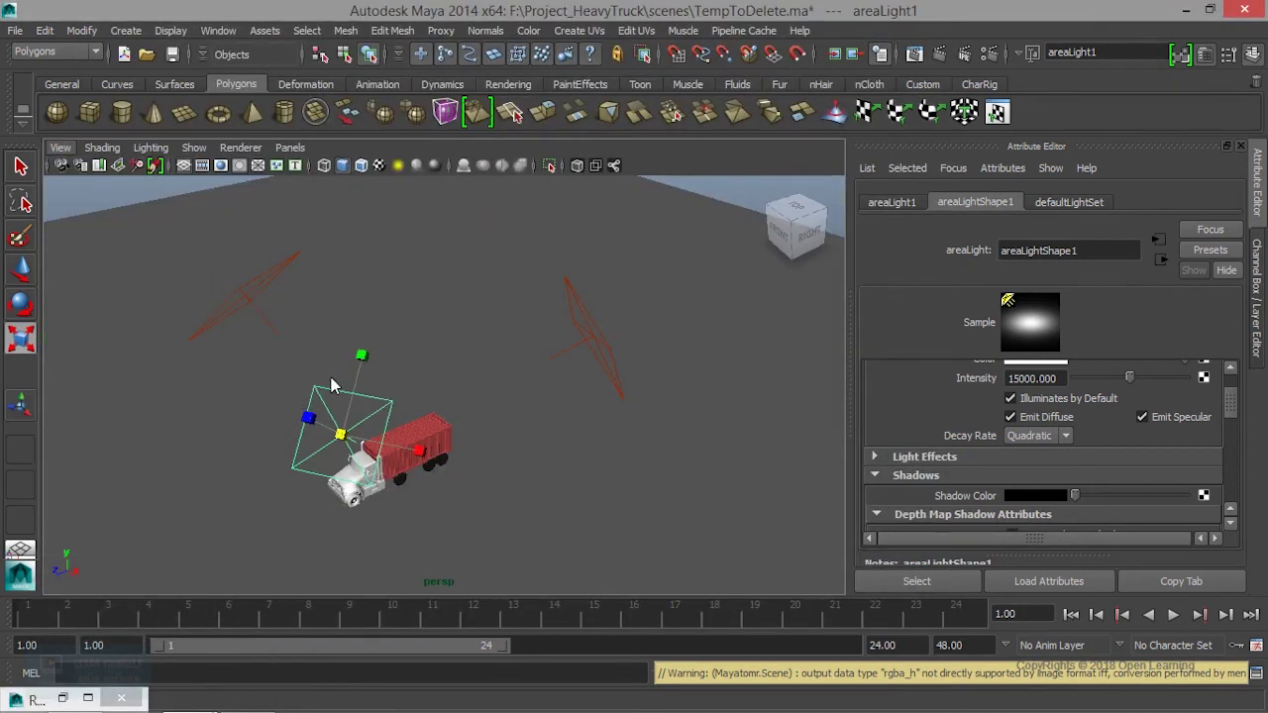
click(915, 57)
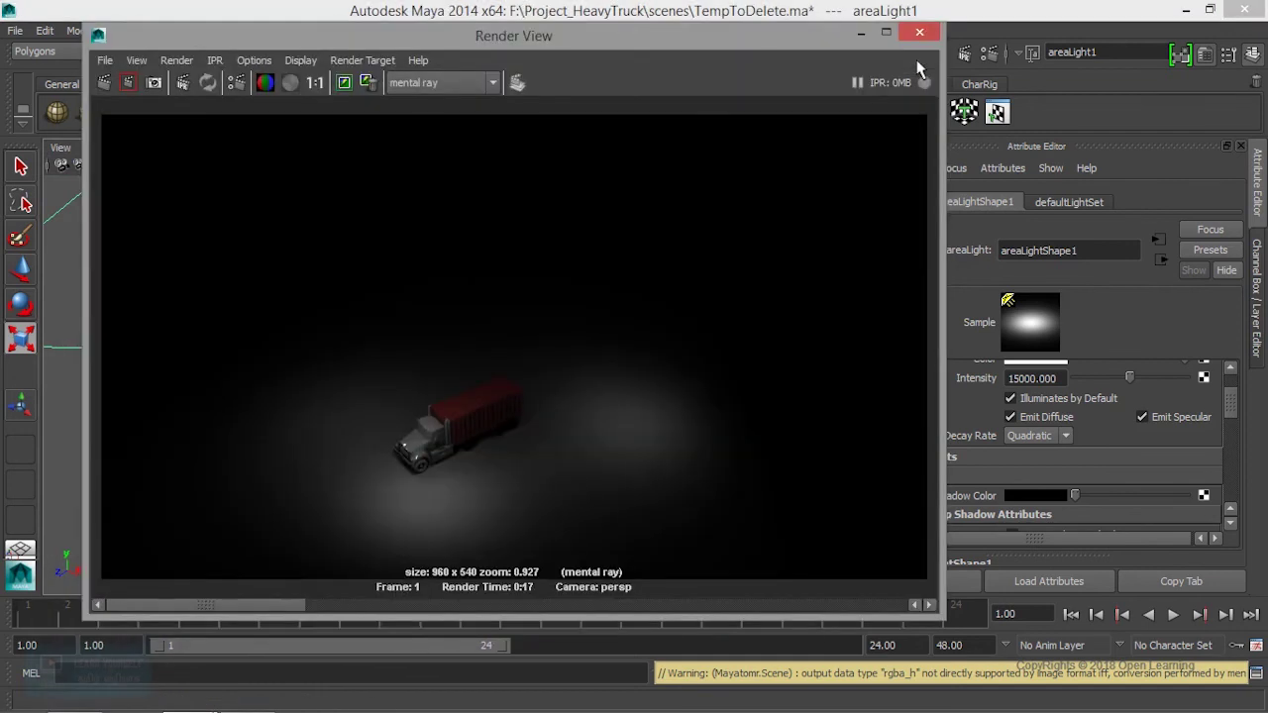
click(111, 87)
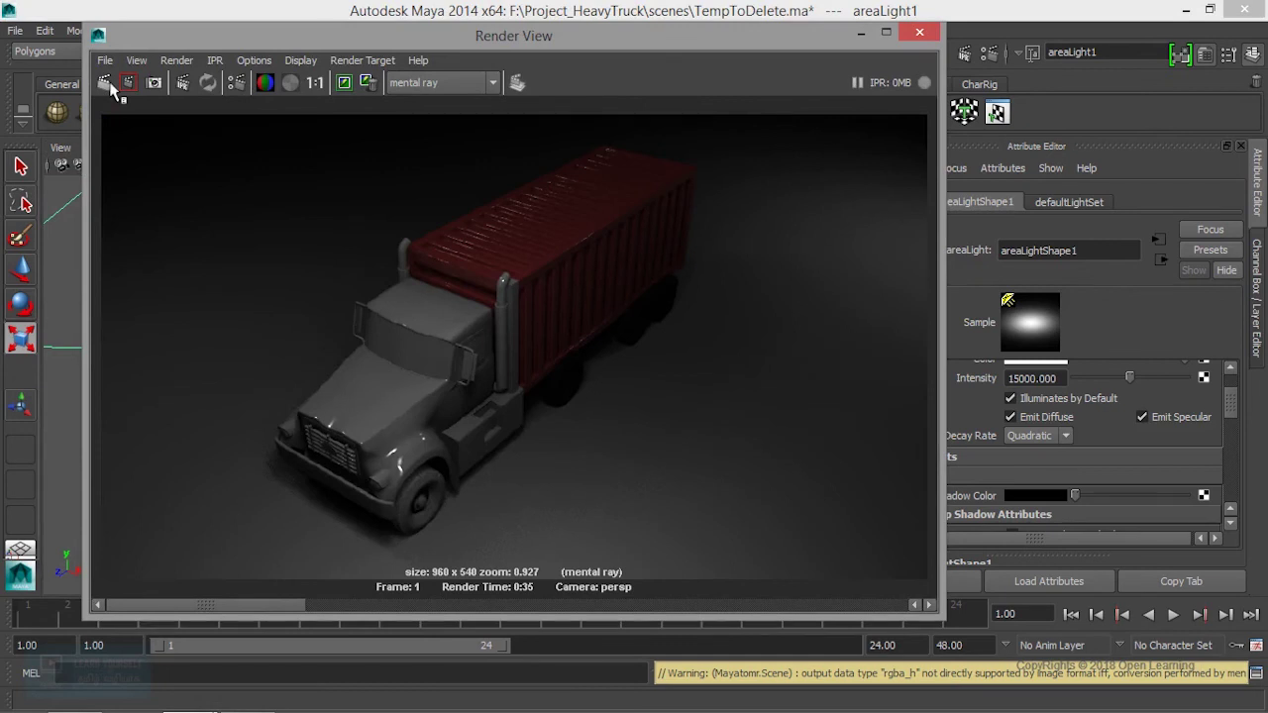
mouse_move(270, 606)
mouse_down()
mouse_move(470, 605)
mouse_move(295, 600)
mouse_up()
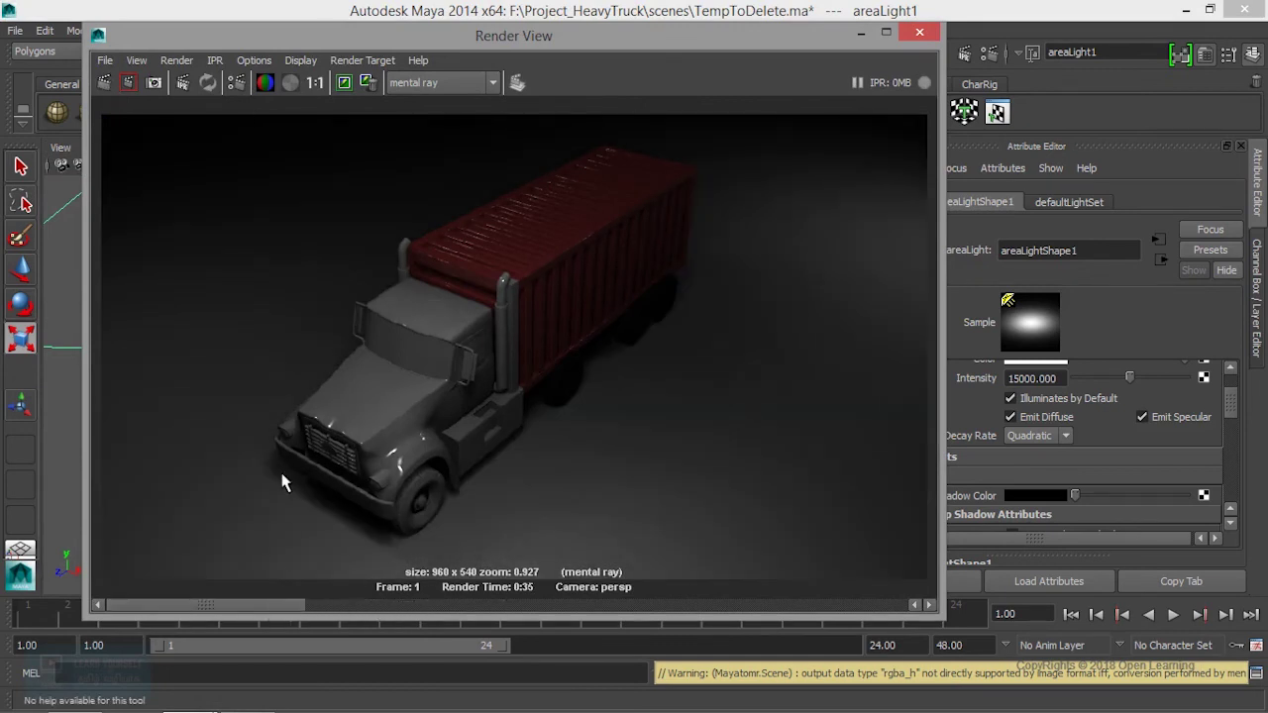